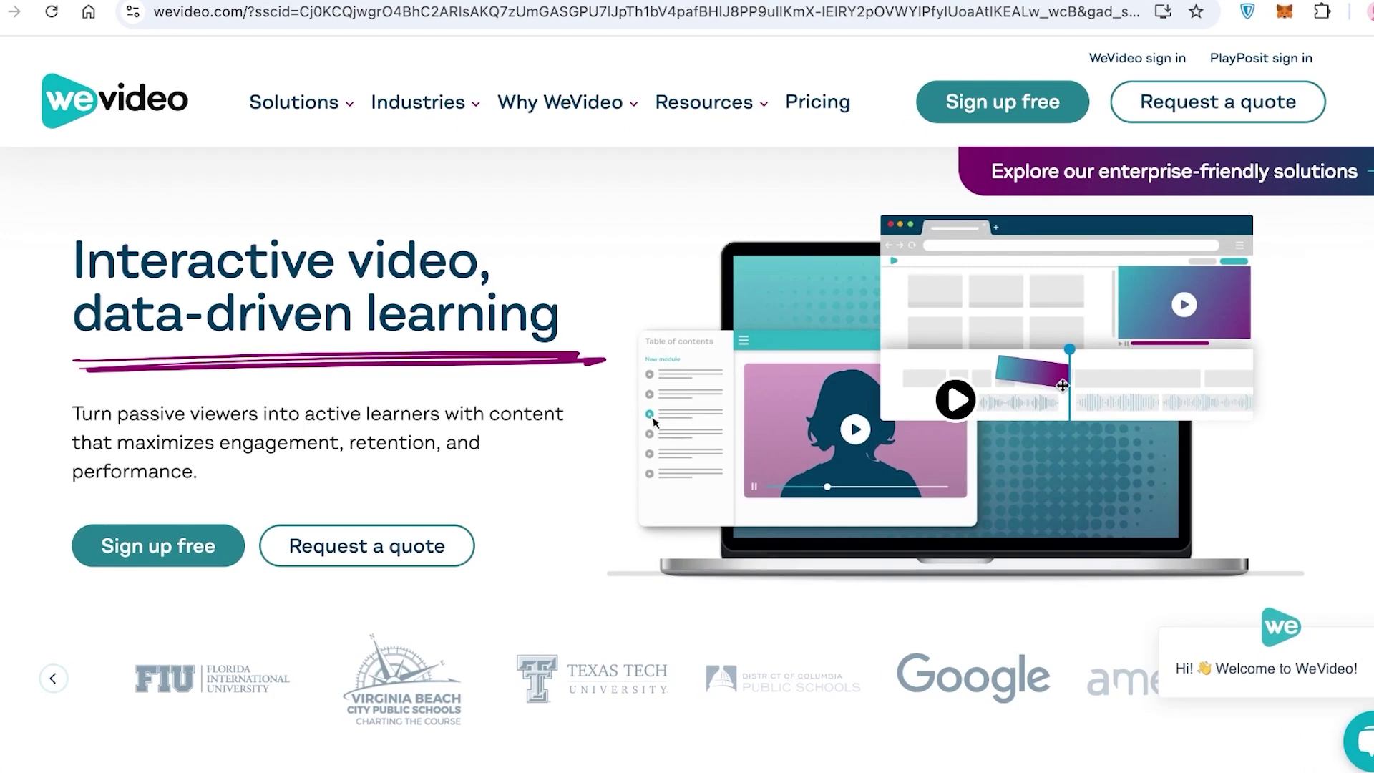
# - Look over the WeVideo homepage and sign up for a free account with Google
pyautogui.moveTo(283, 81)
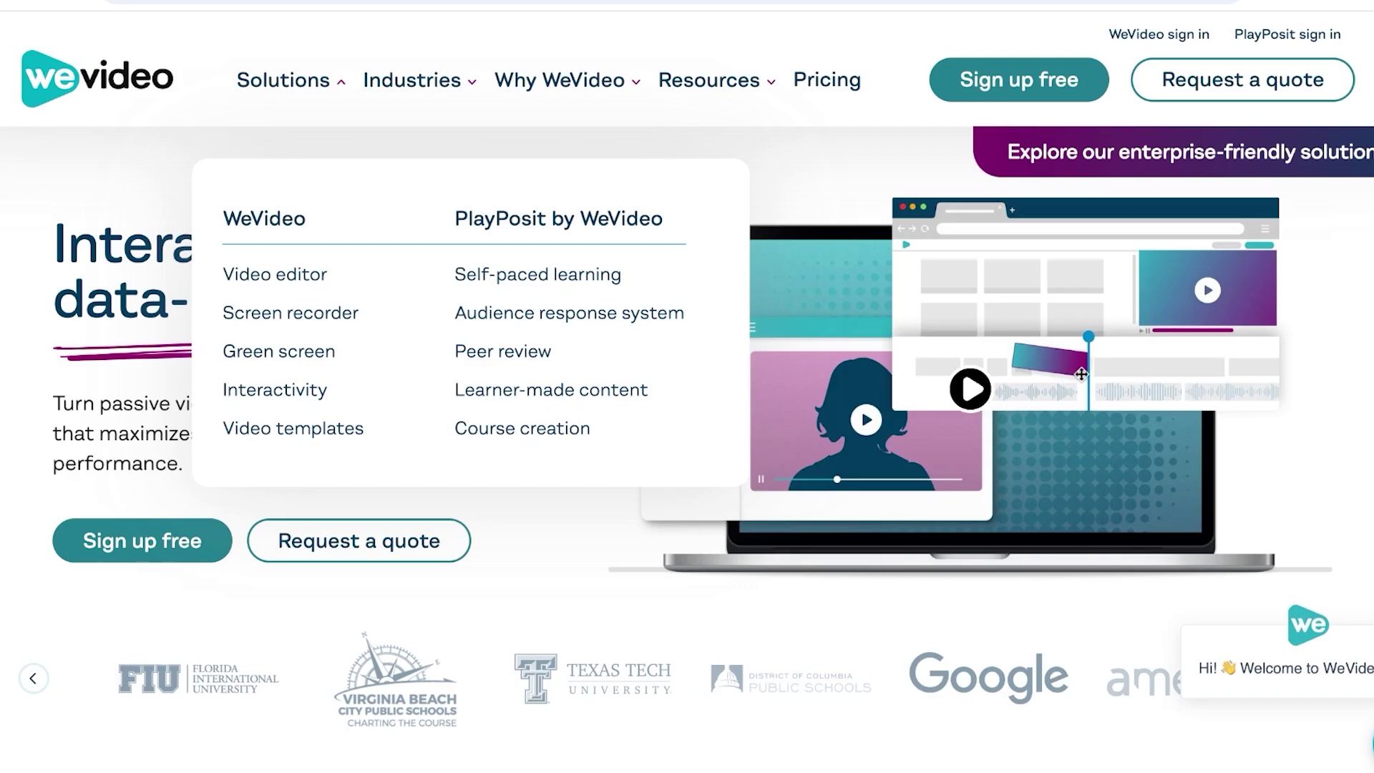
pyautogui.scroll(-8, 687, 430)
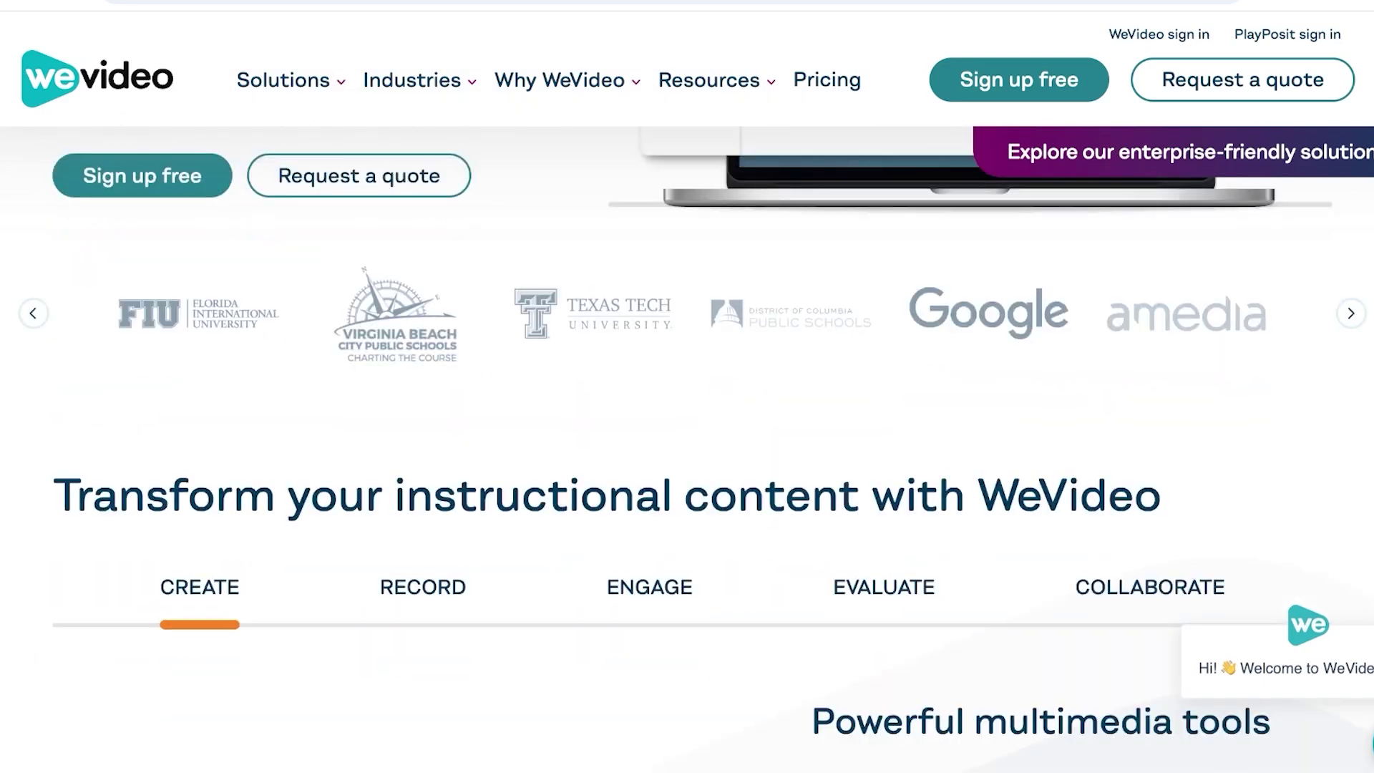
pyautogui.scroll(-5, 687, 430)
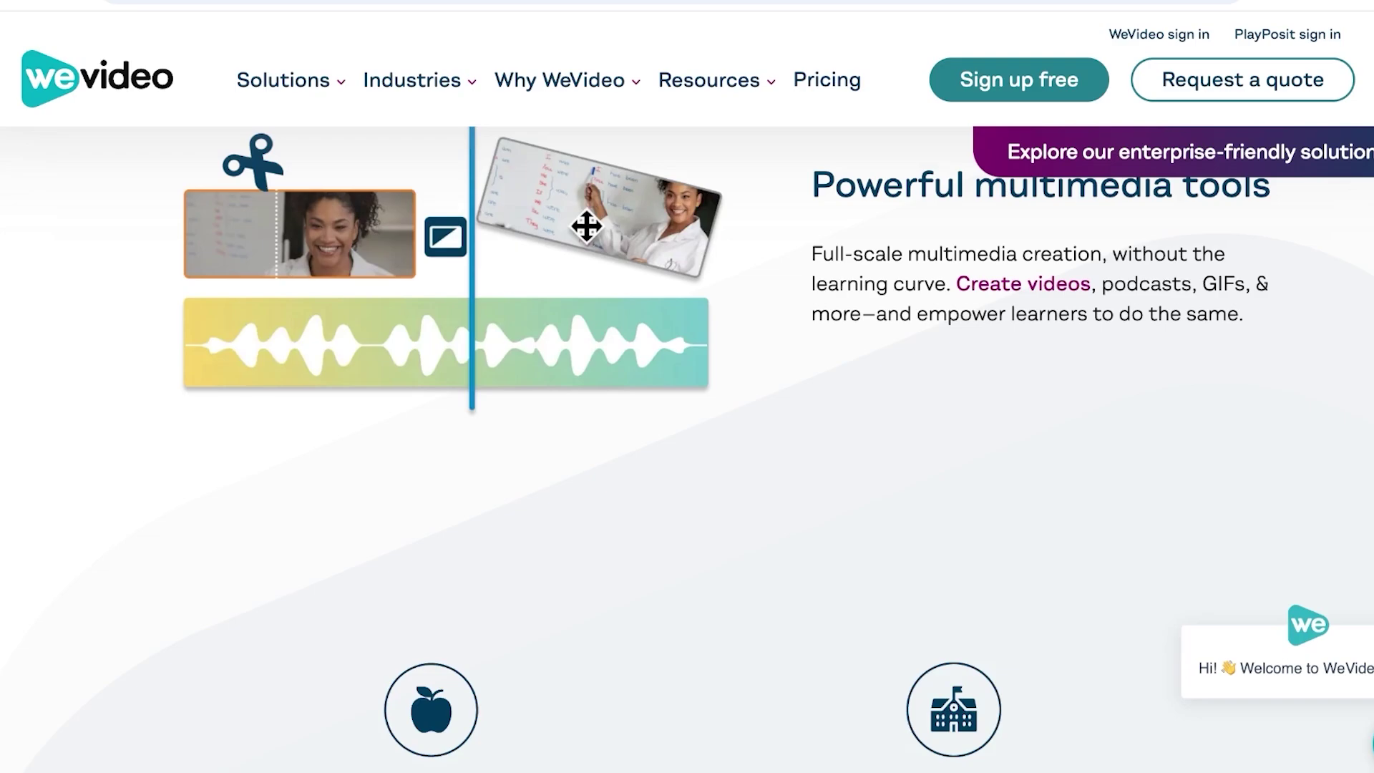
pyautogui.scroll(-3, 687, 429)
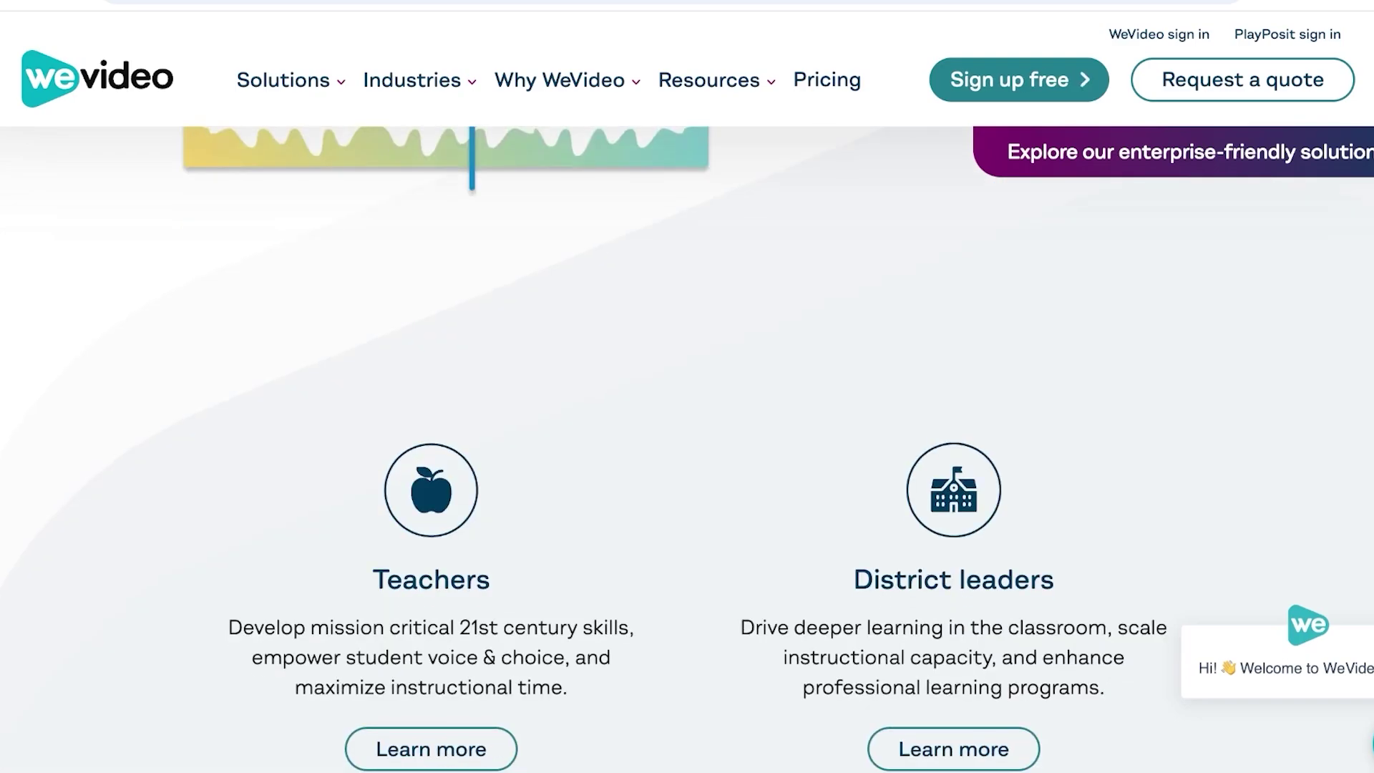
pyautogui.click(1019, 80)
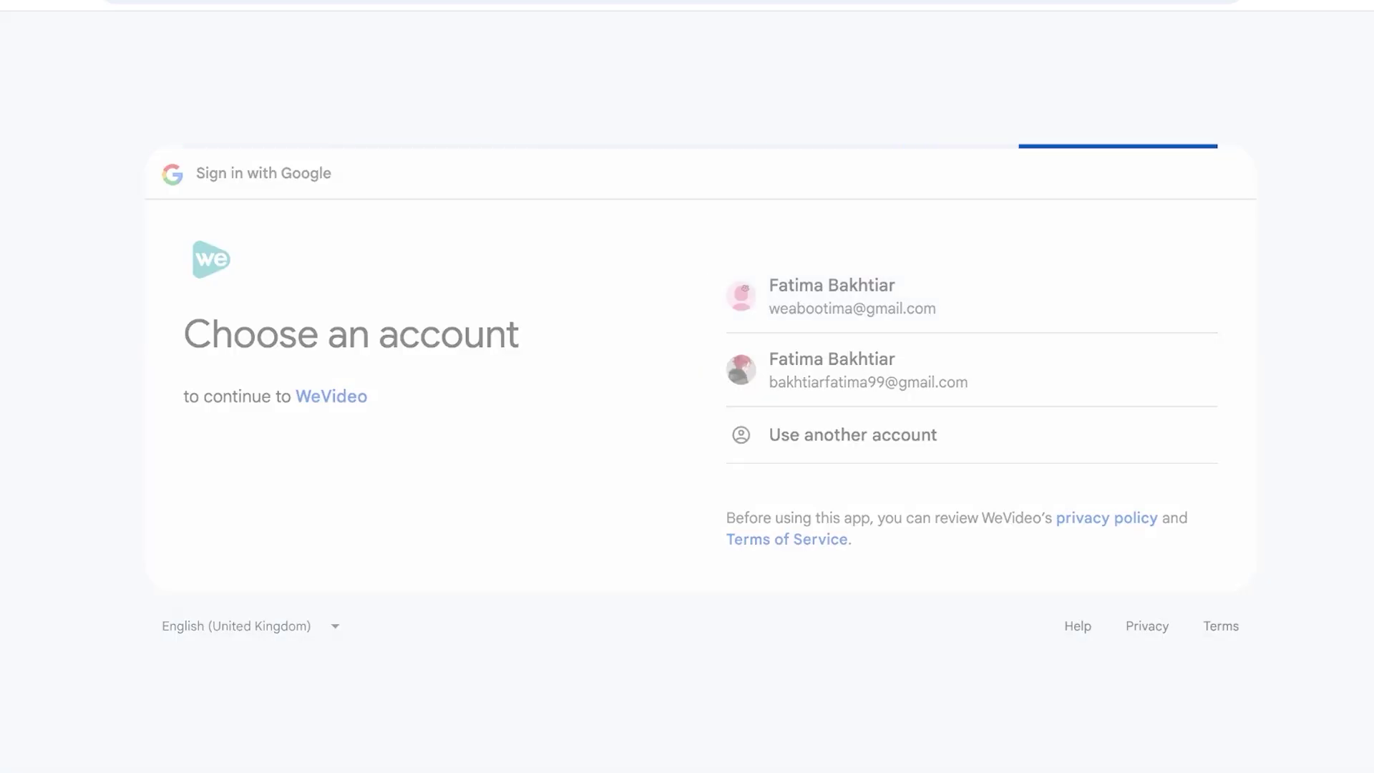
pyautogui.click(1098, 513)
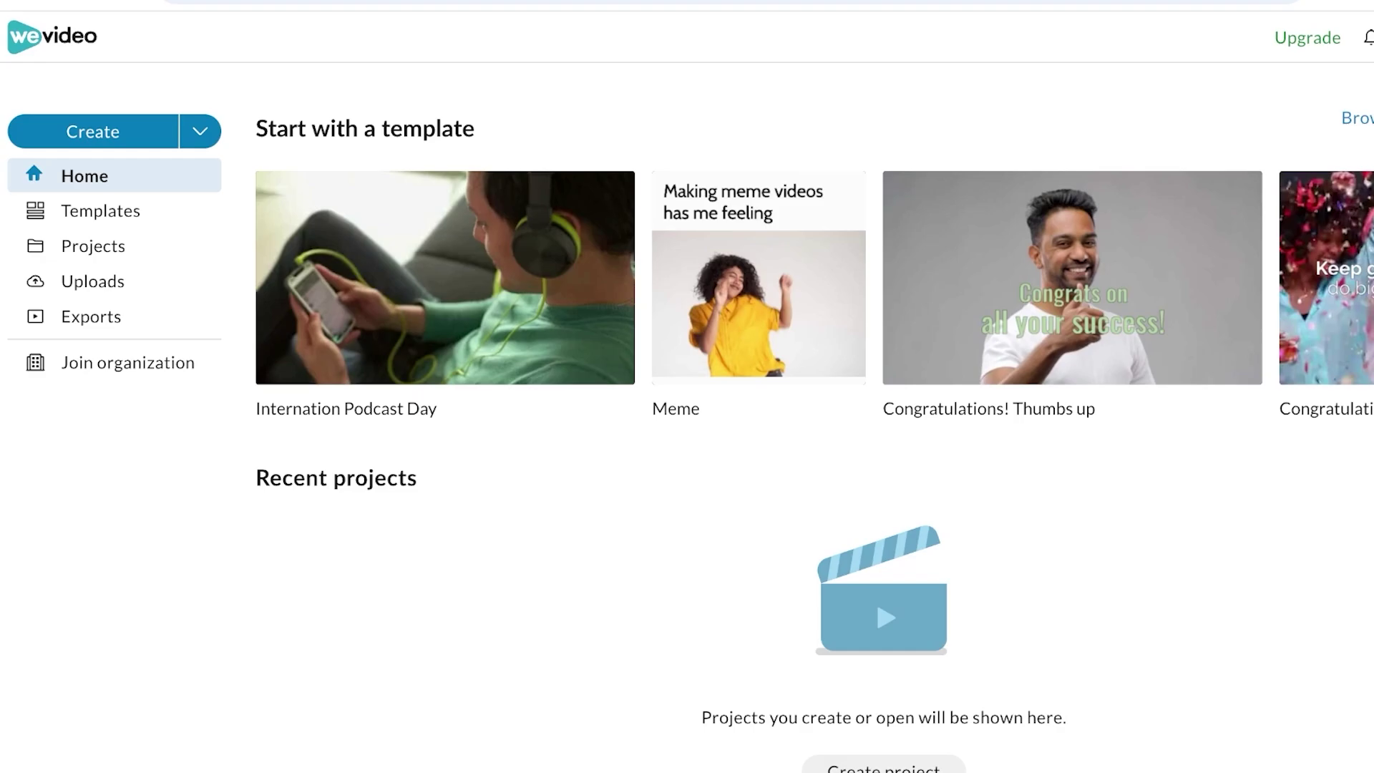
# - Look through the account dashboard's Projects, Uploads and Exports pages
pyautogui.click(1356, 37)
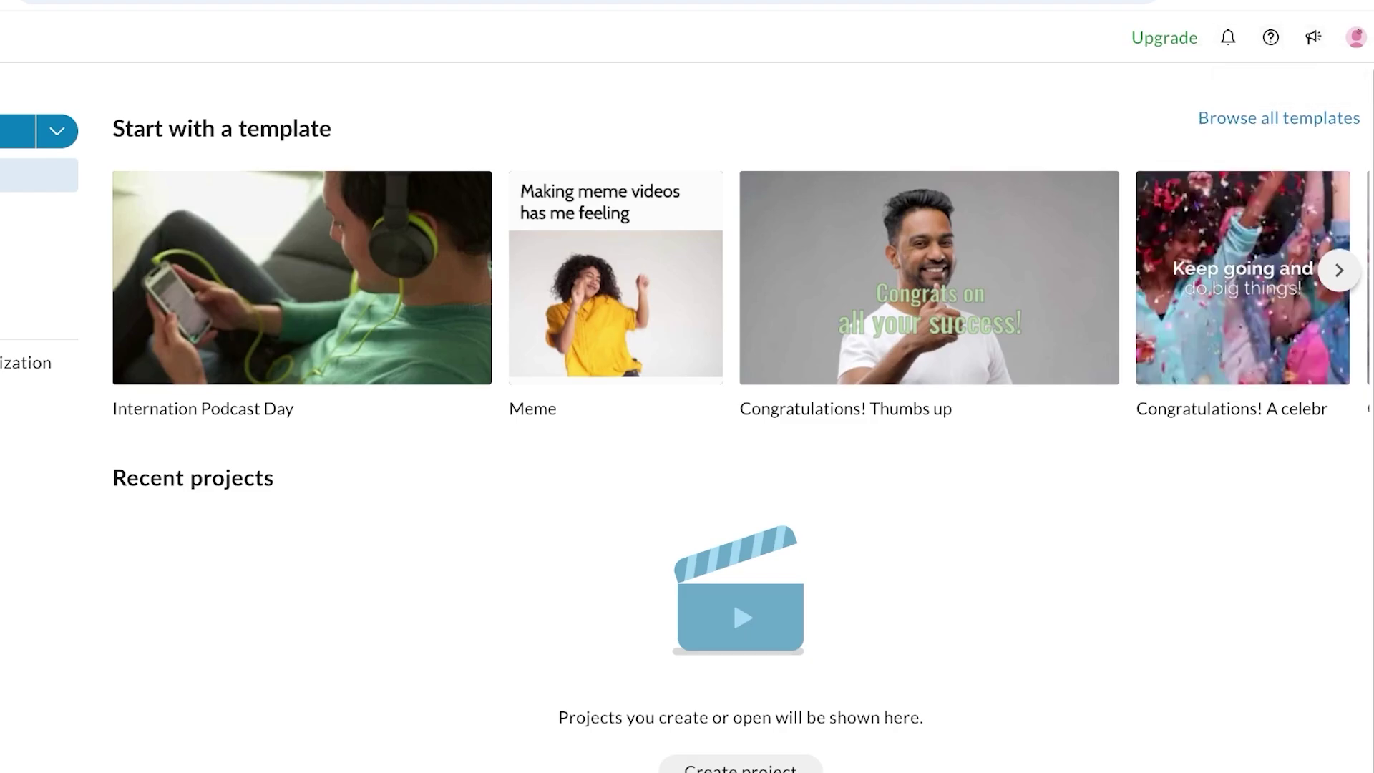
pyautogui.click(31, 195)
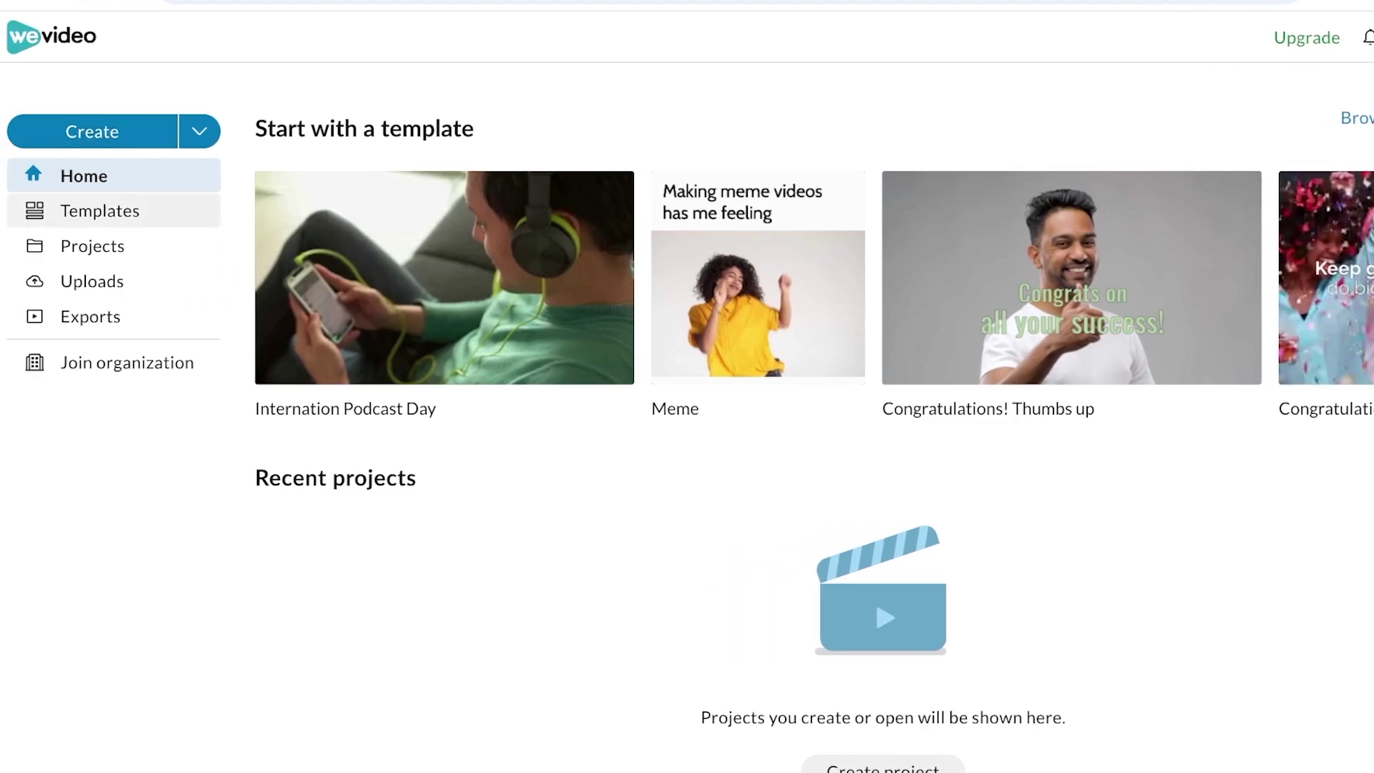
pyautogui.click(34, 245)
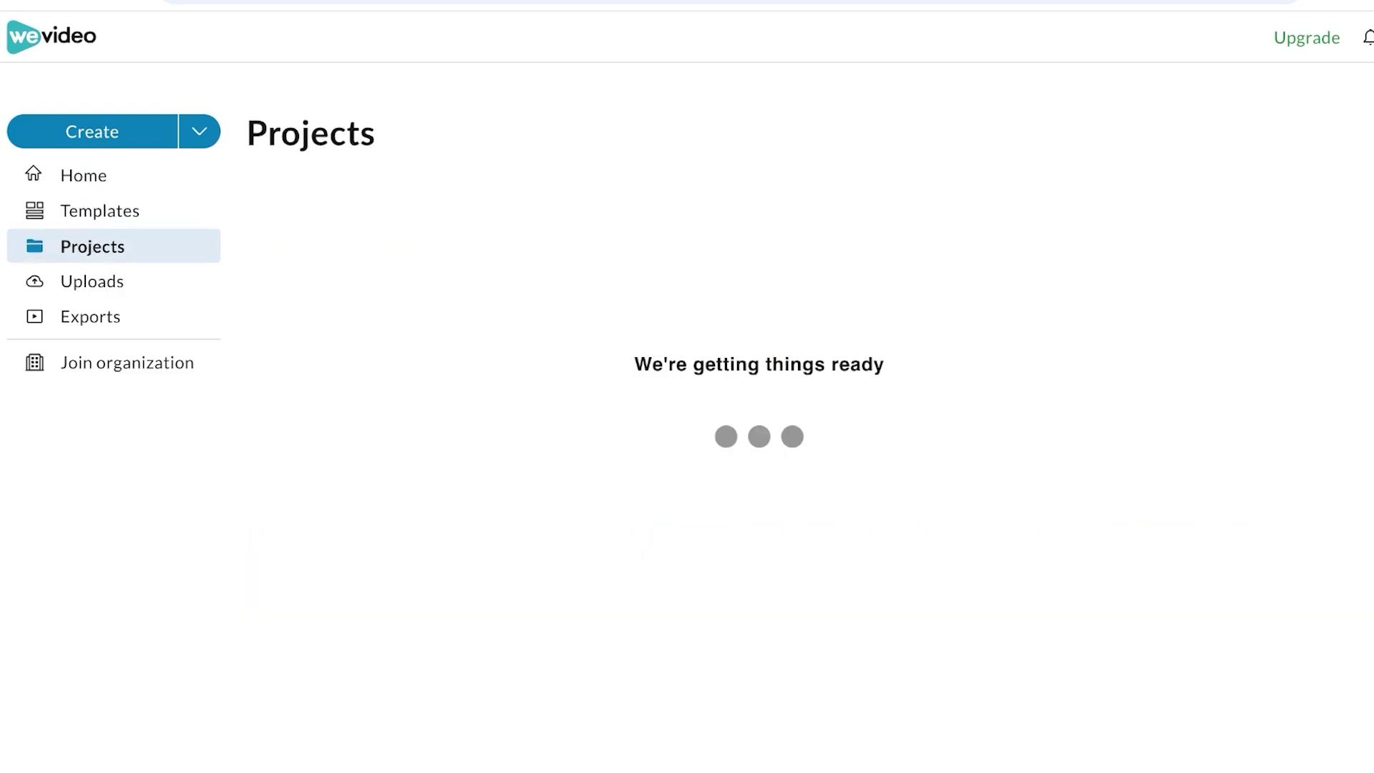
pyautogui.click(92, 281)
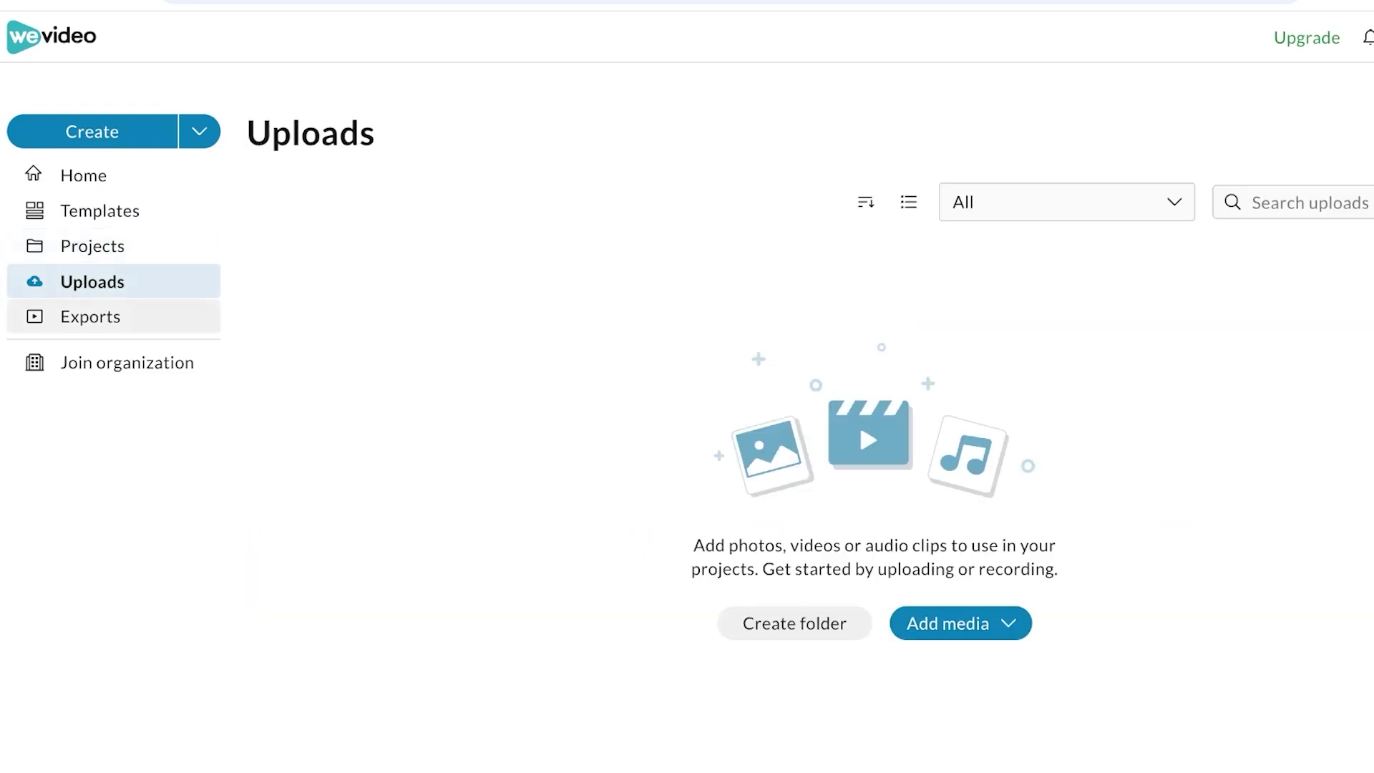
pyautogui.click(91, 316)
# - Upload the video file Untitled design.mp4 to the Uploads library and dismiss the import status
pyautogui.click(92, 281)
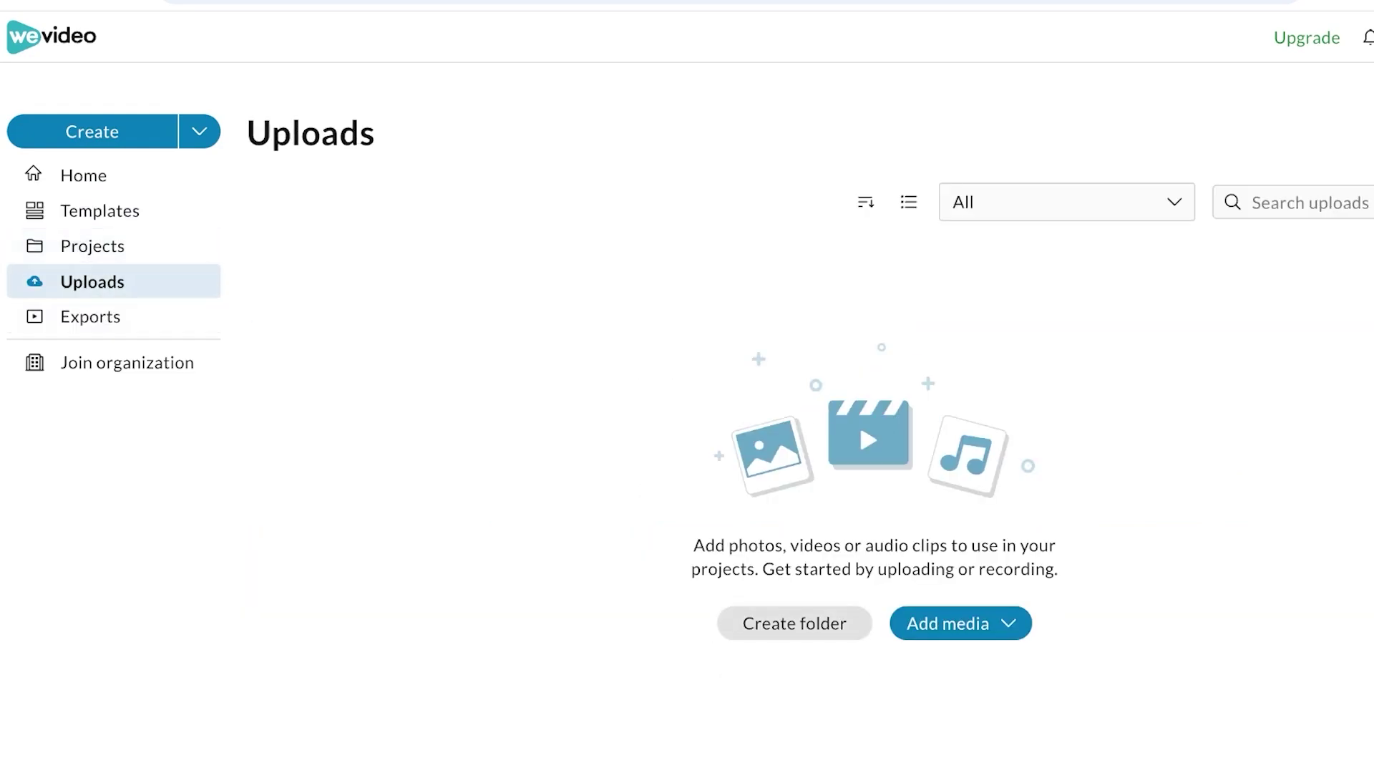
pyautogui.click(959, 623)
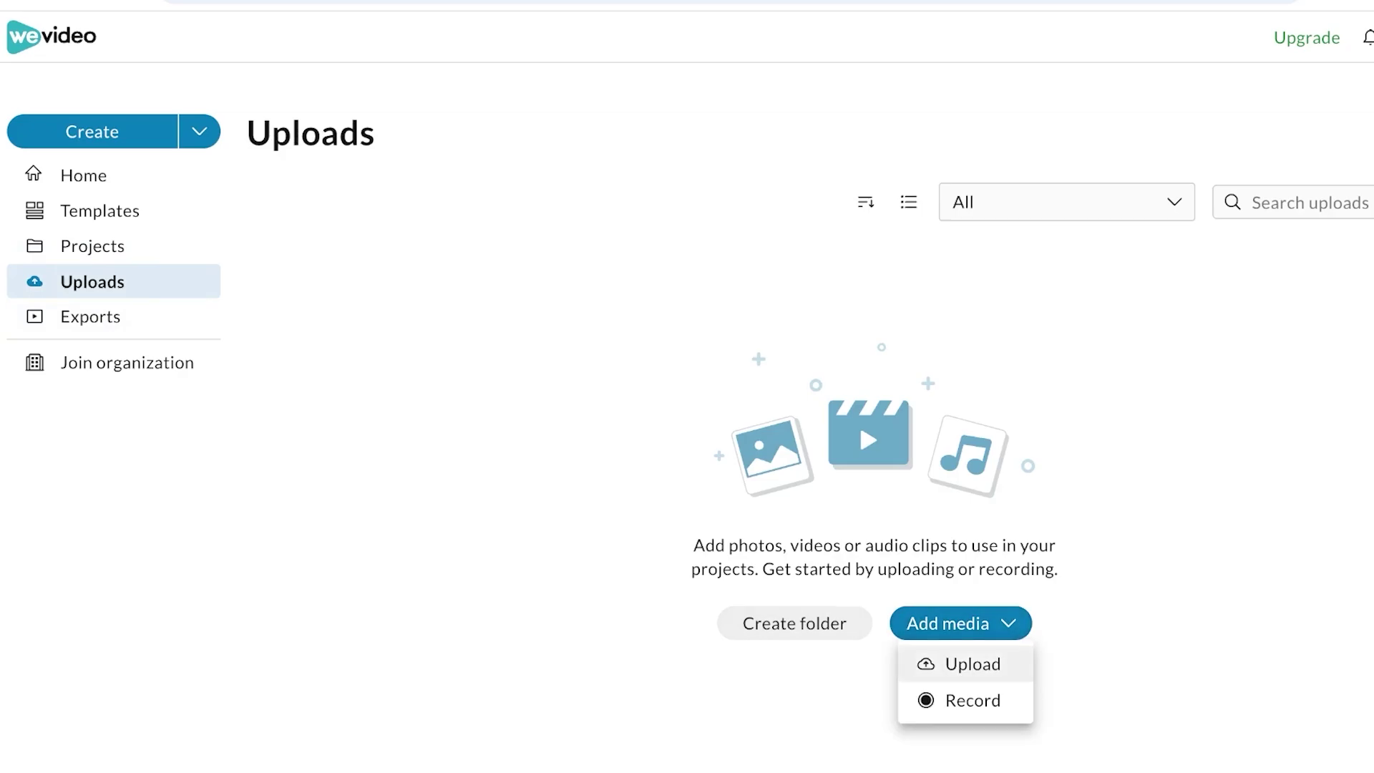
pyautogui.click(972, 664)
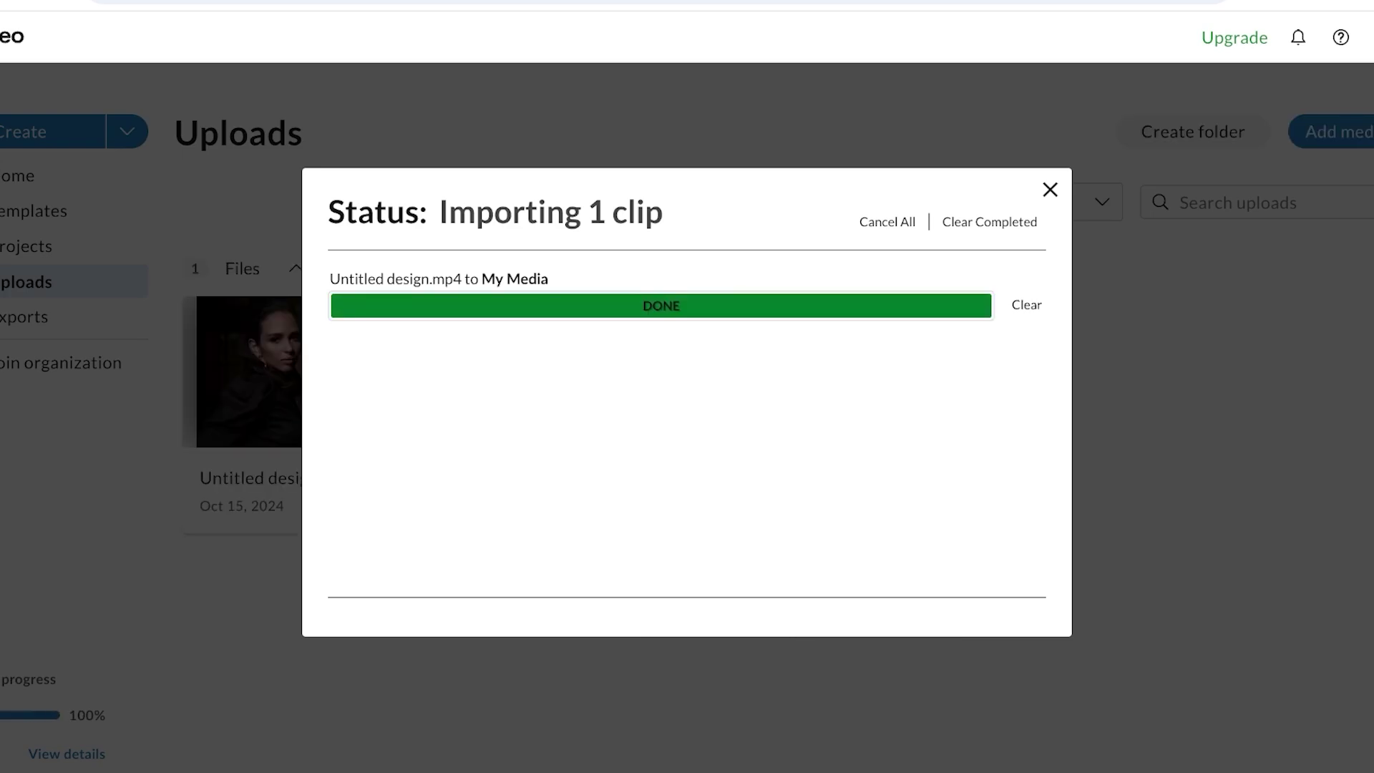
pyautogui.press('Escape')
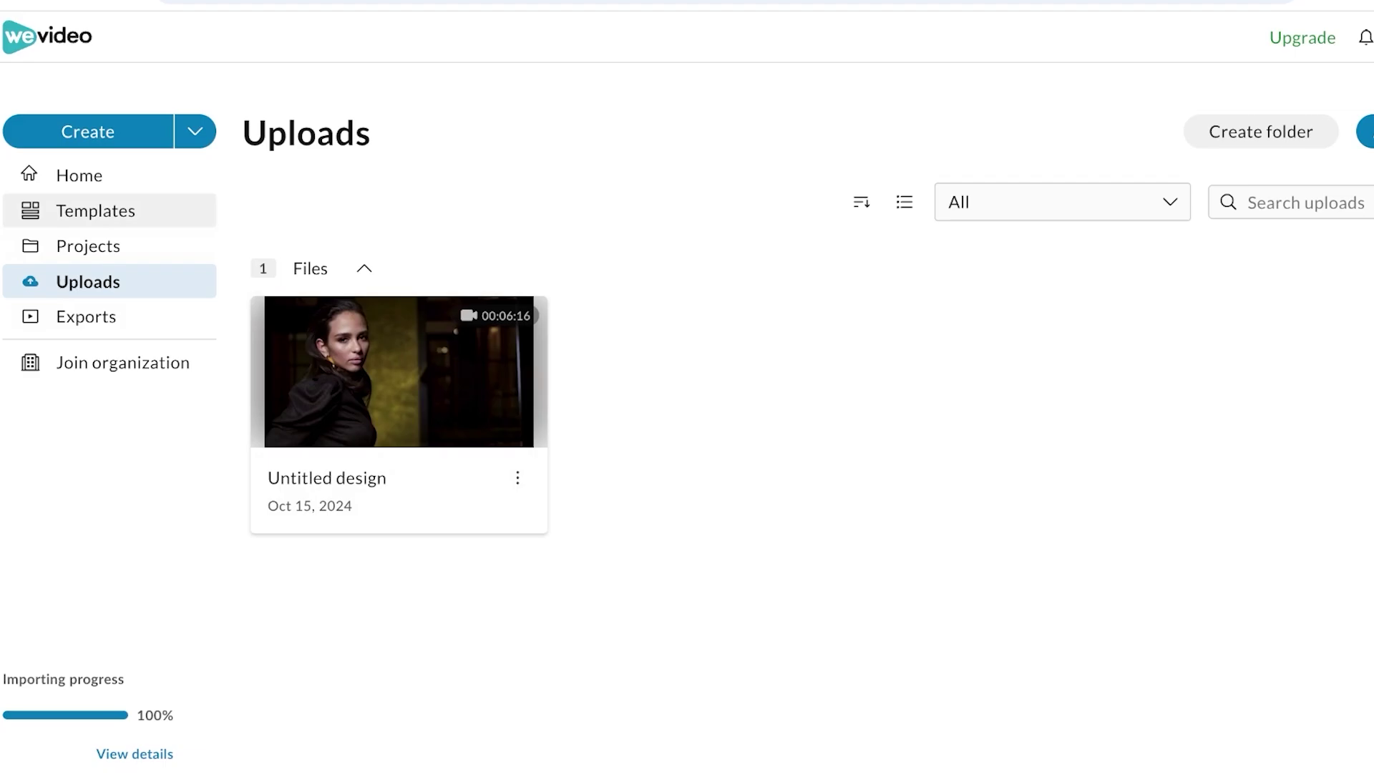
# - View the uploaded Untitled design video and its details, including thumbnail, size, duration and type, and return to the uploads
pyautogui.click(517, 478)
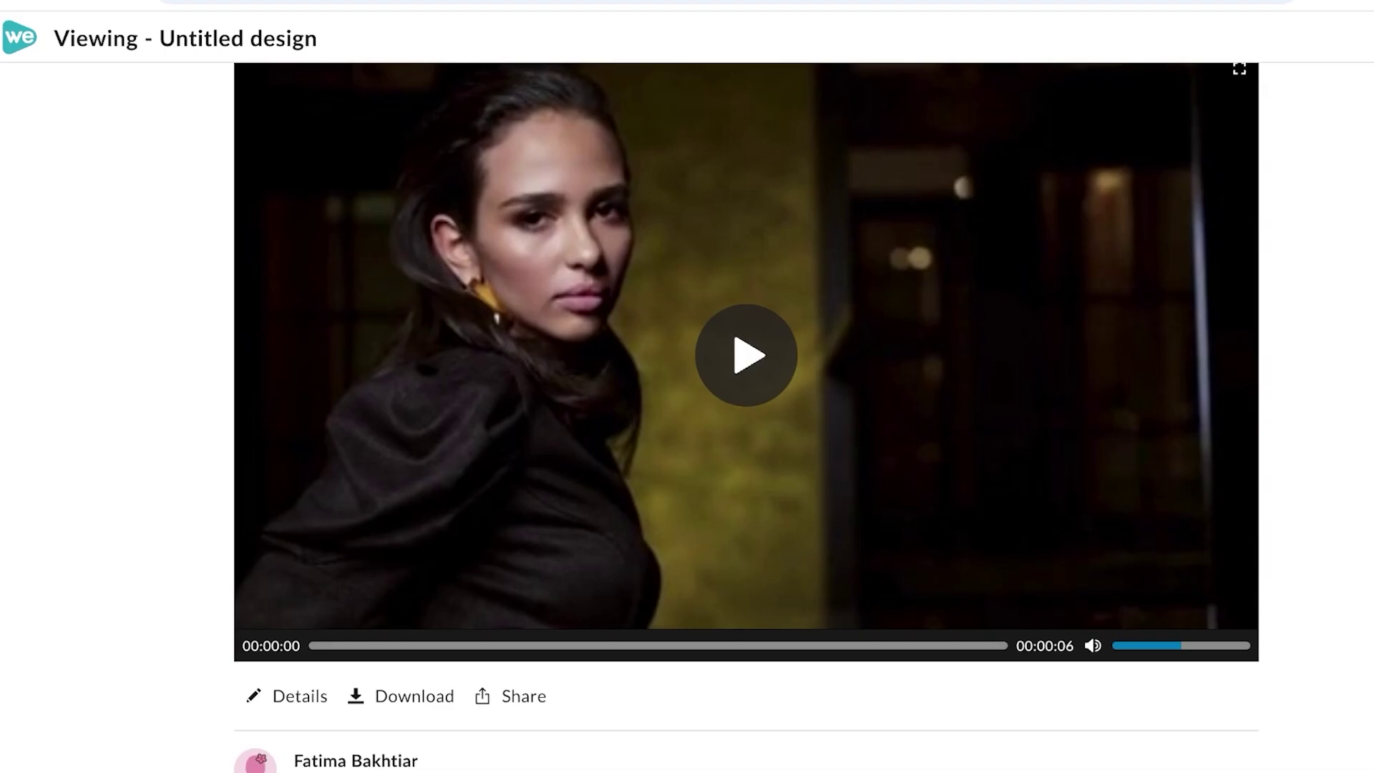
pyautogui.click(288, 696)
pyautogui.scroll(-2, 1153, 429)
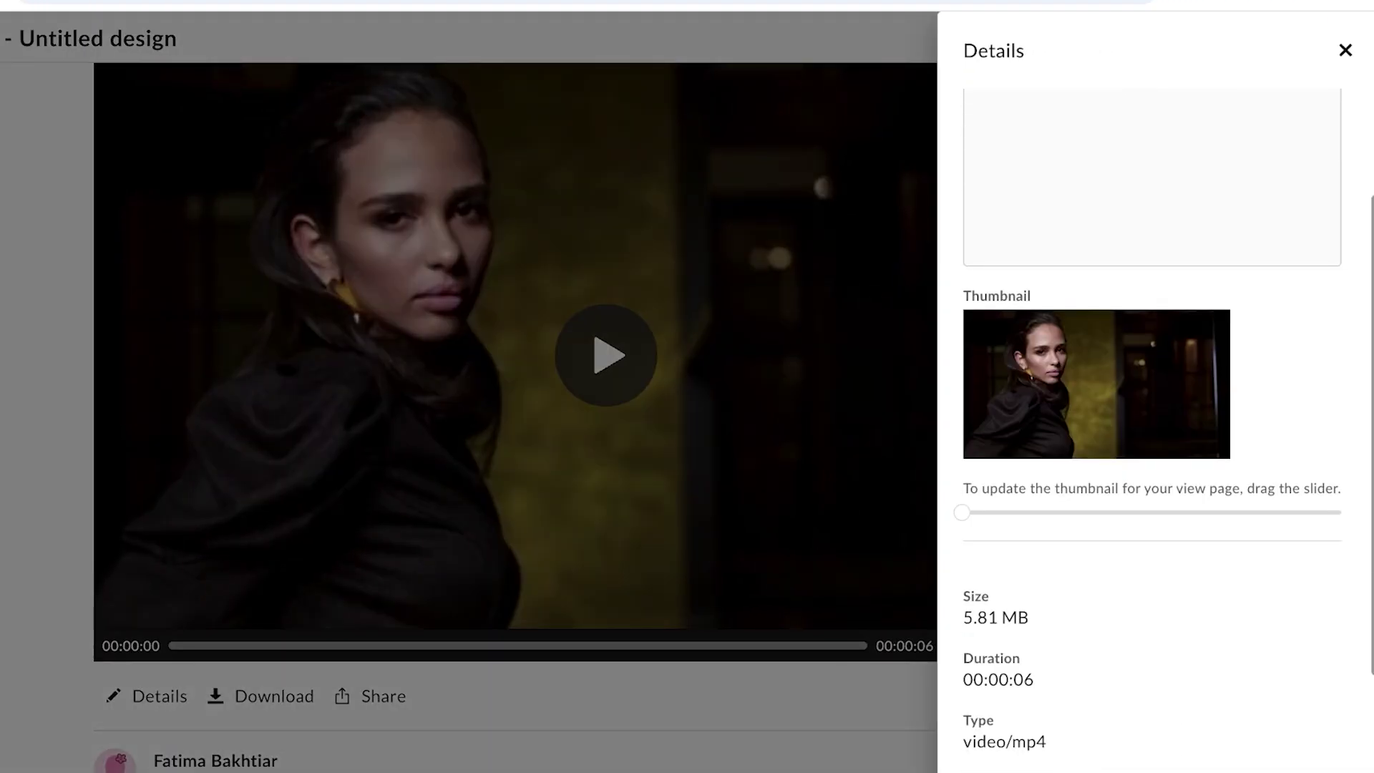
pyautogui.scroll(-2, 1152, 429)
pyautogui.click(1345, 50)
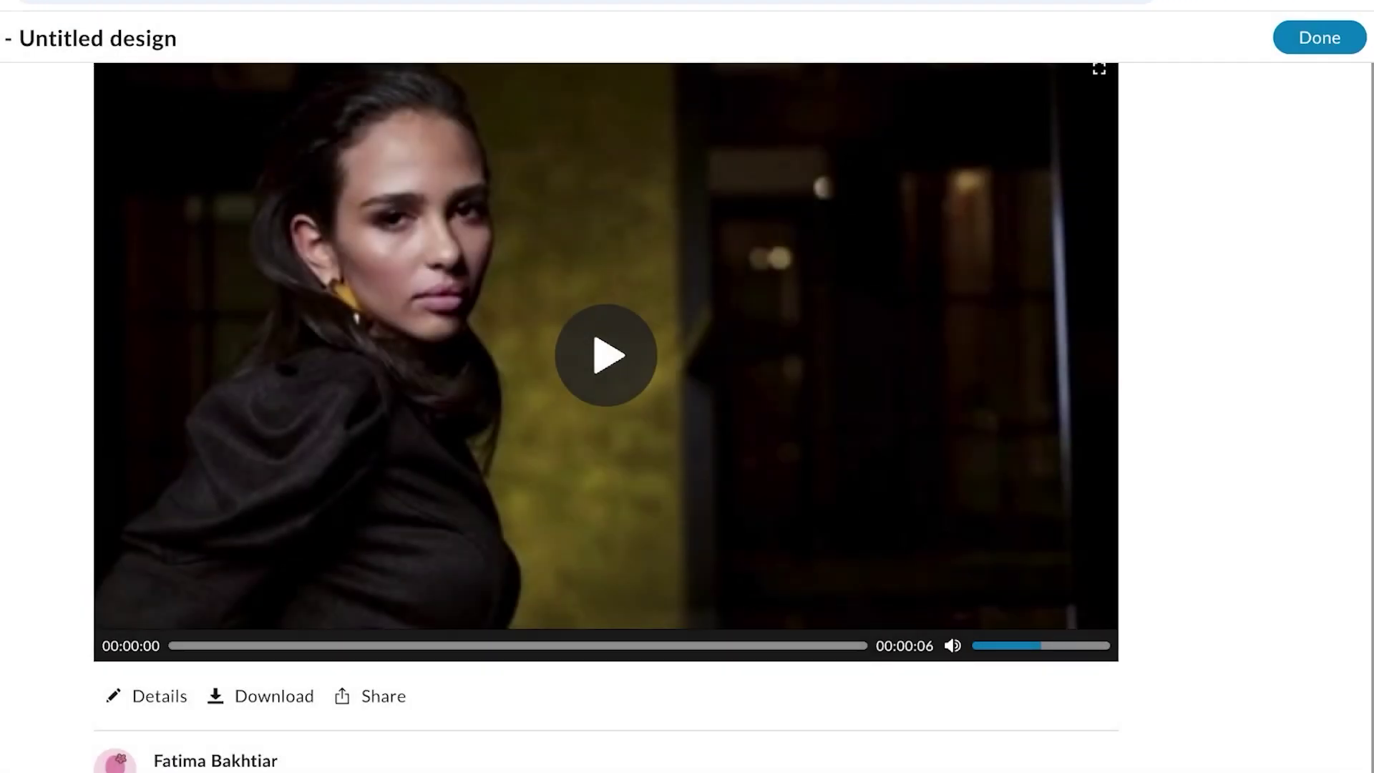
pyautogui.click(1319, 37)
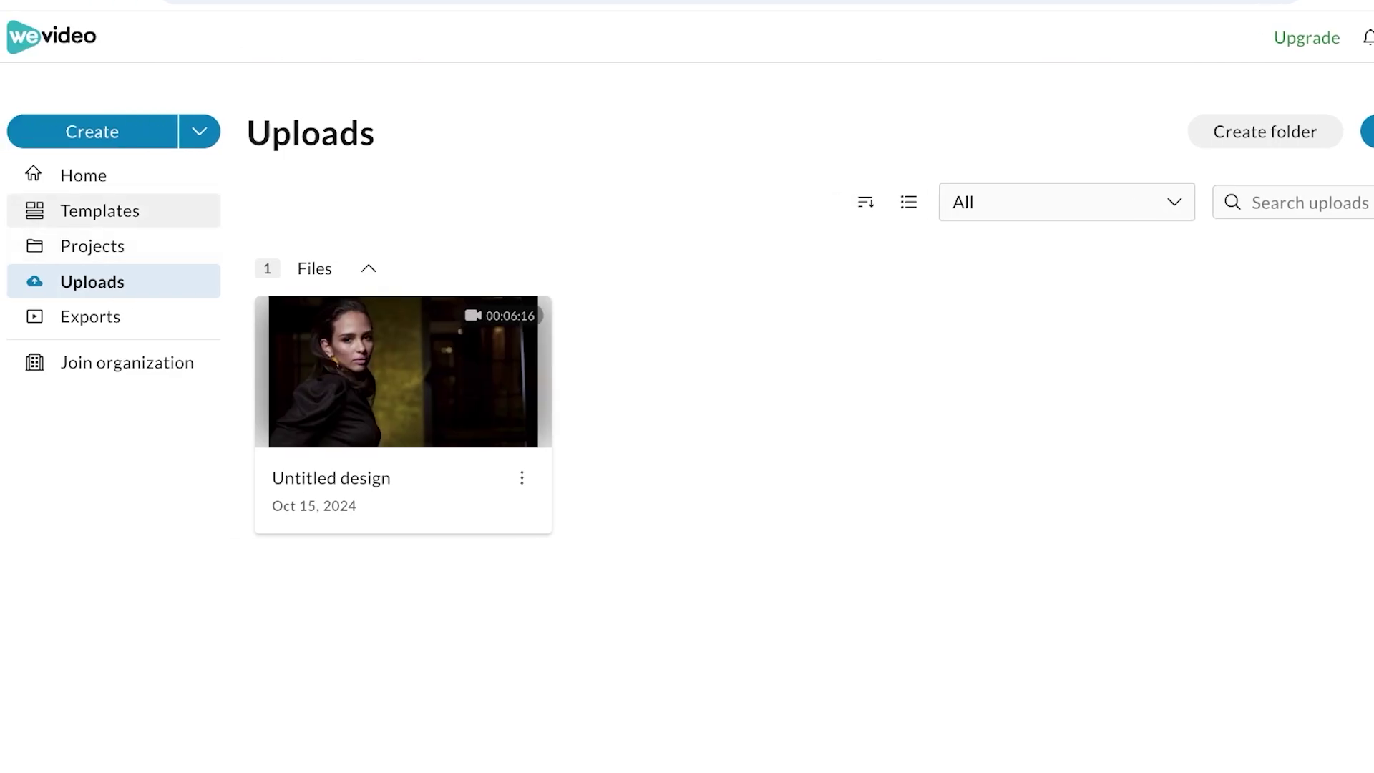
# - Create a new project and place the uploaded Untitled design clip at the start of the Video 1 track
pyautogui.click(92, 132)
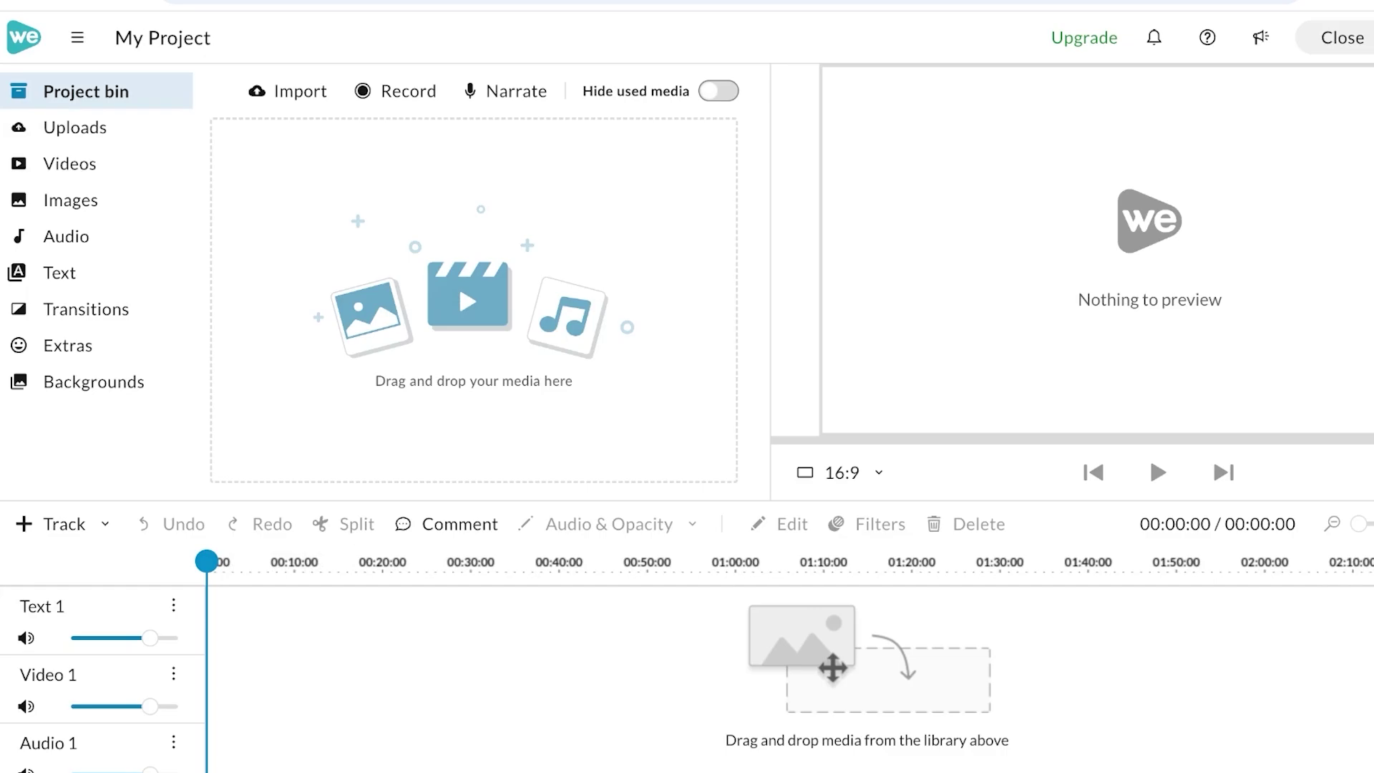
pyautogui.click(76, 128)
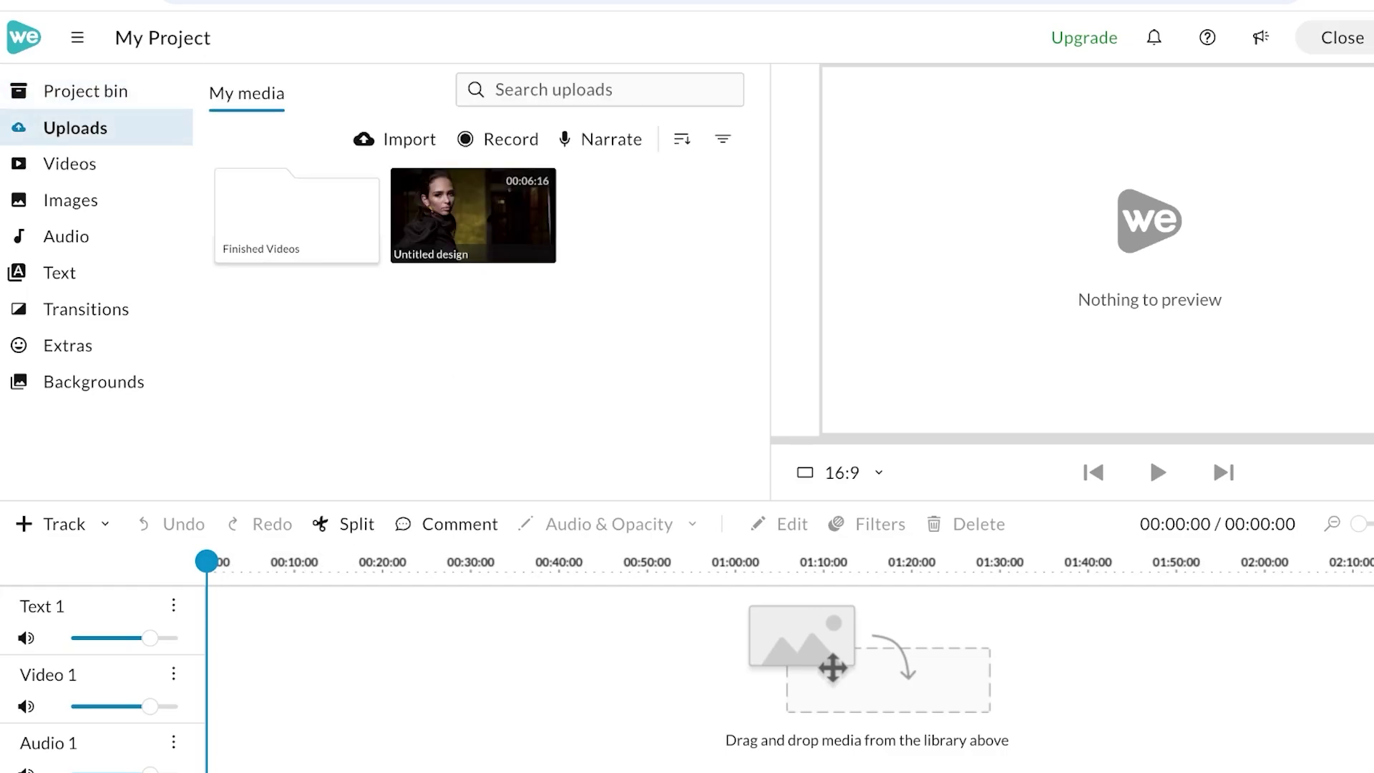
pyautogui.click(473, 216)
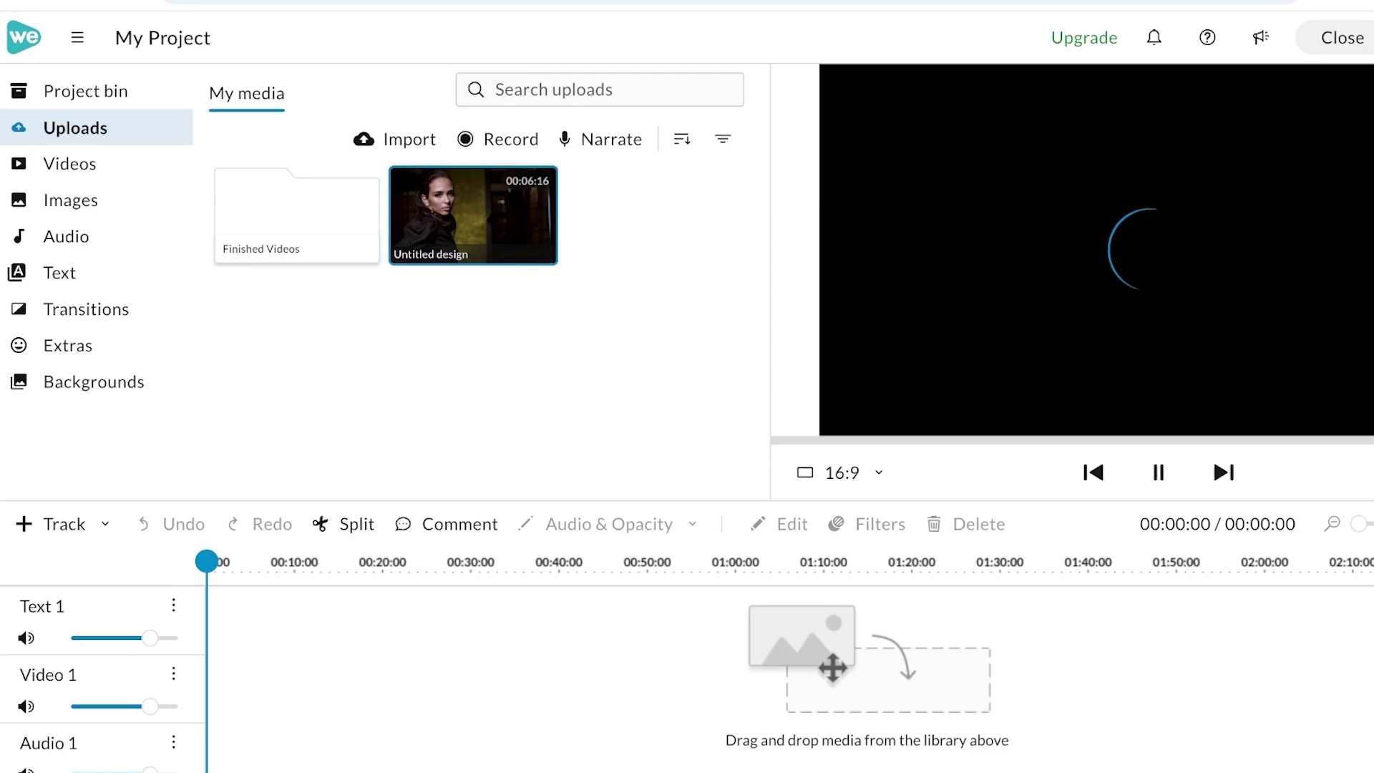
pyautogui.moveTo(473, 215); pyautogui.dragTo(235, 689)
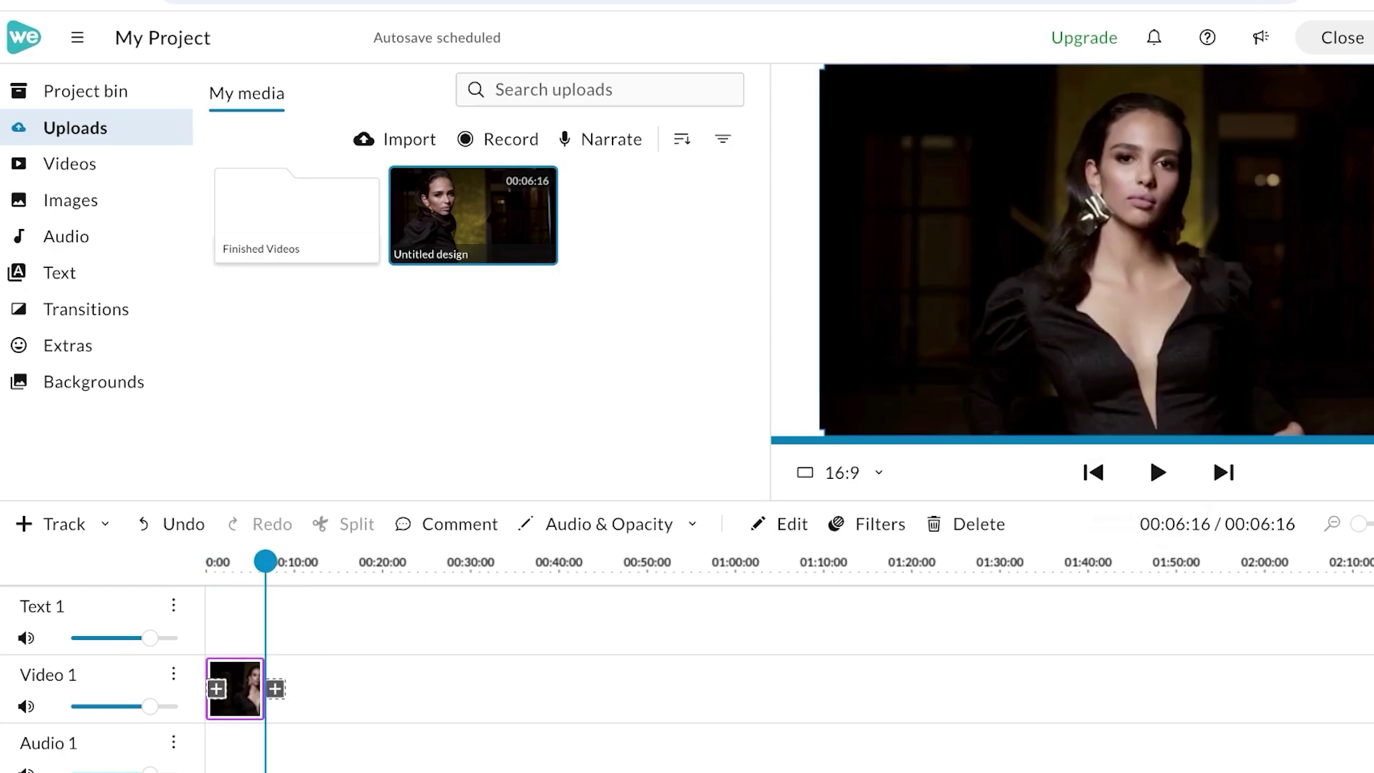
# - Play the timeline clip in the preview, pause it and return the playhead to the start
pyautogui.click(1158, 473)
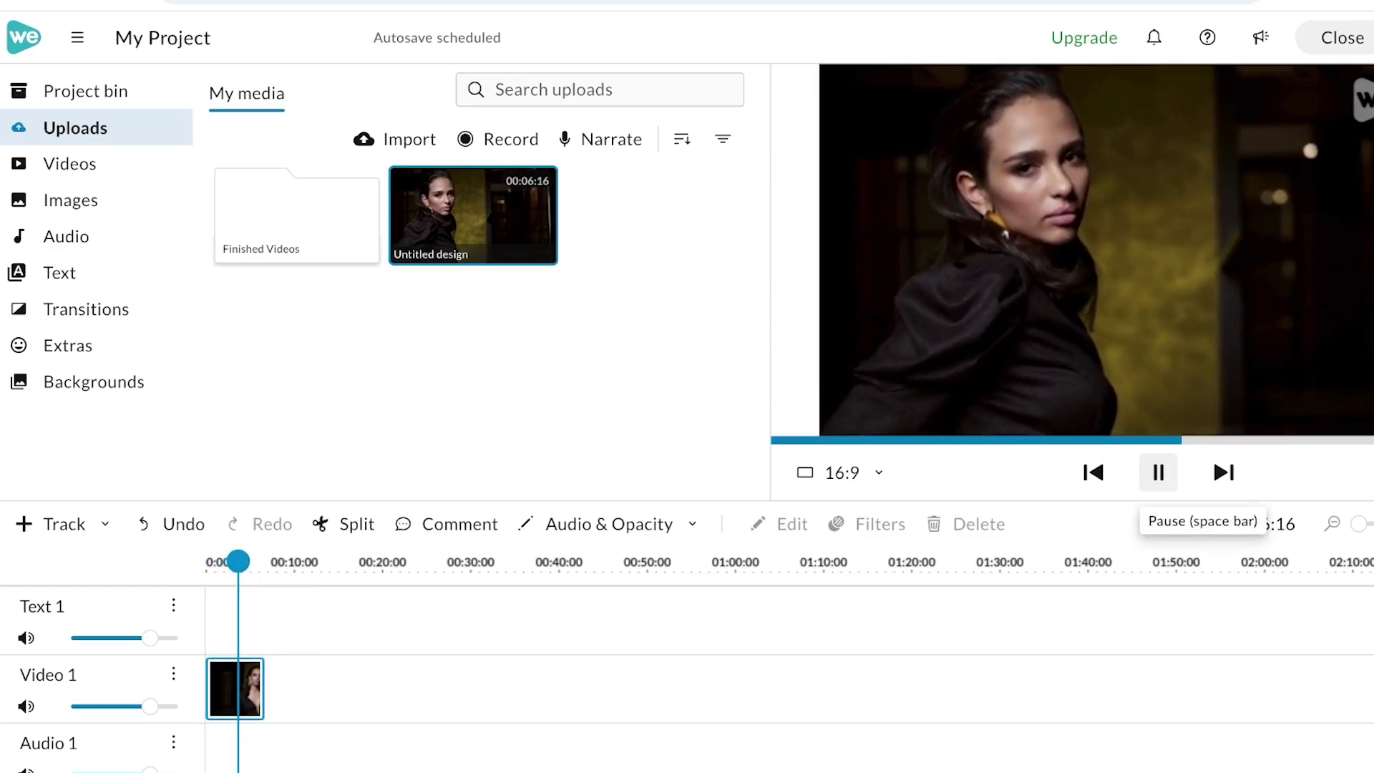
pyautogui.press('space')
pyautogui.moveTo(239, 561); pyautogui.dragTo(207, 561)
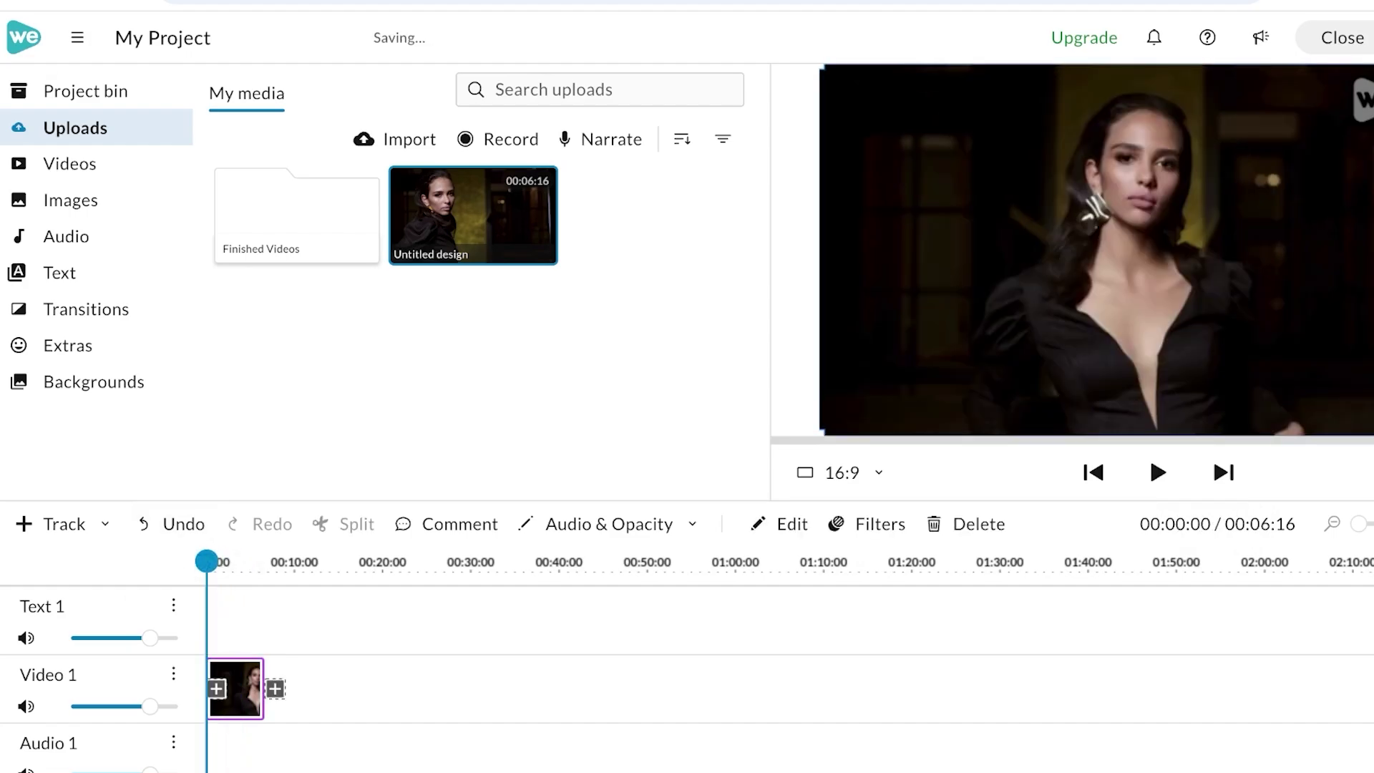
# - Look through the editor's project bin, uploads, stock videos and stock images
pyautogui.click(85, 92)
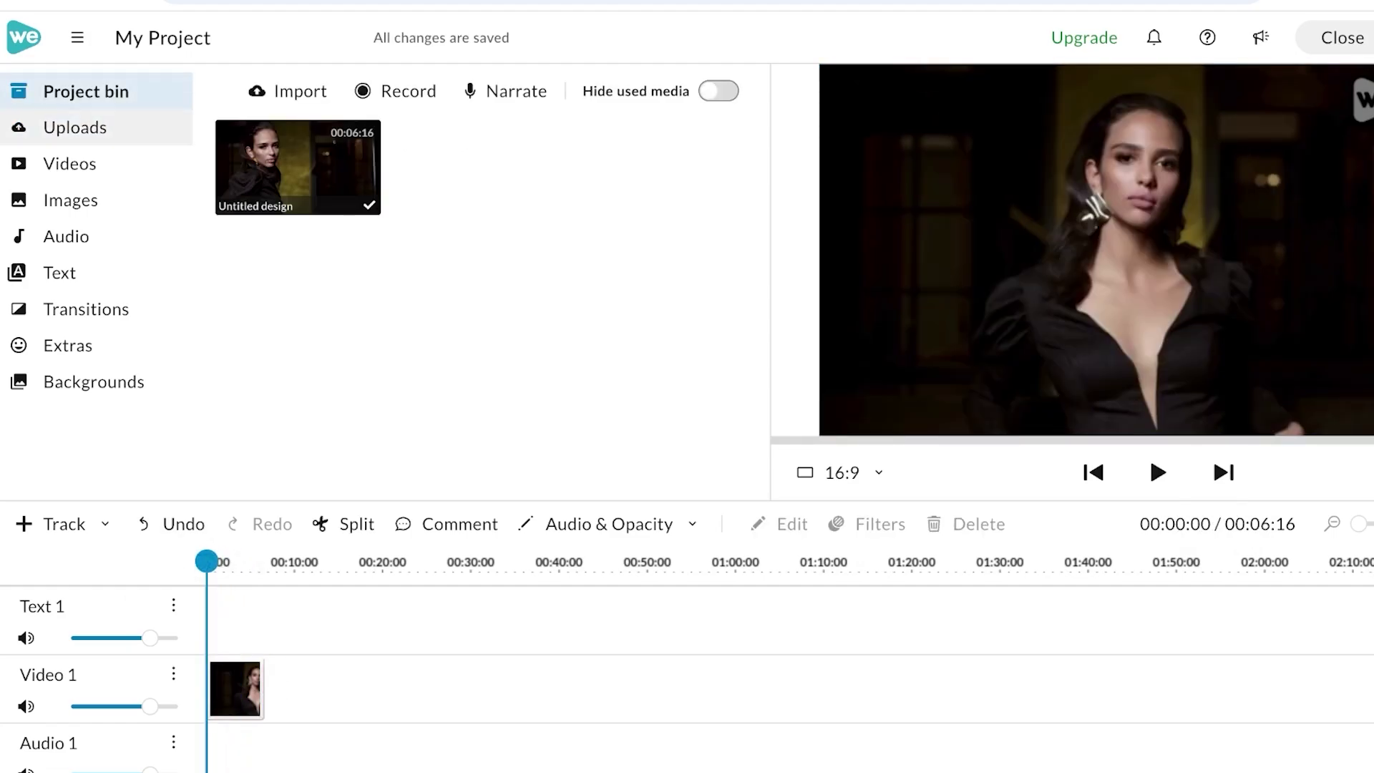
pyautogui.click(76, 129)
pyautogui.click(70, 164)
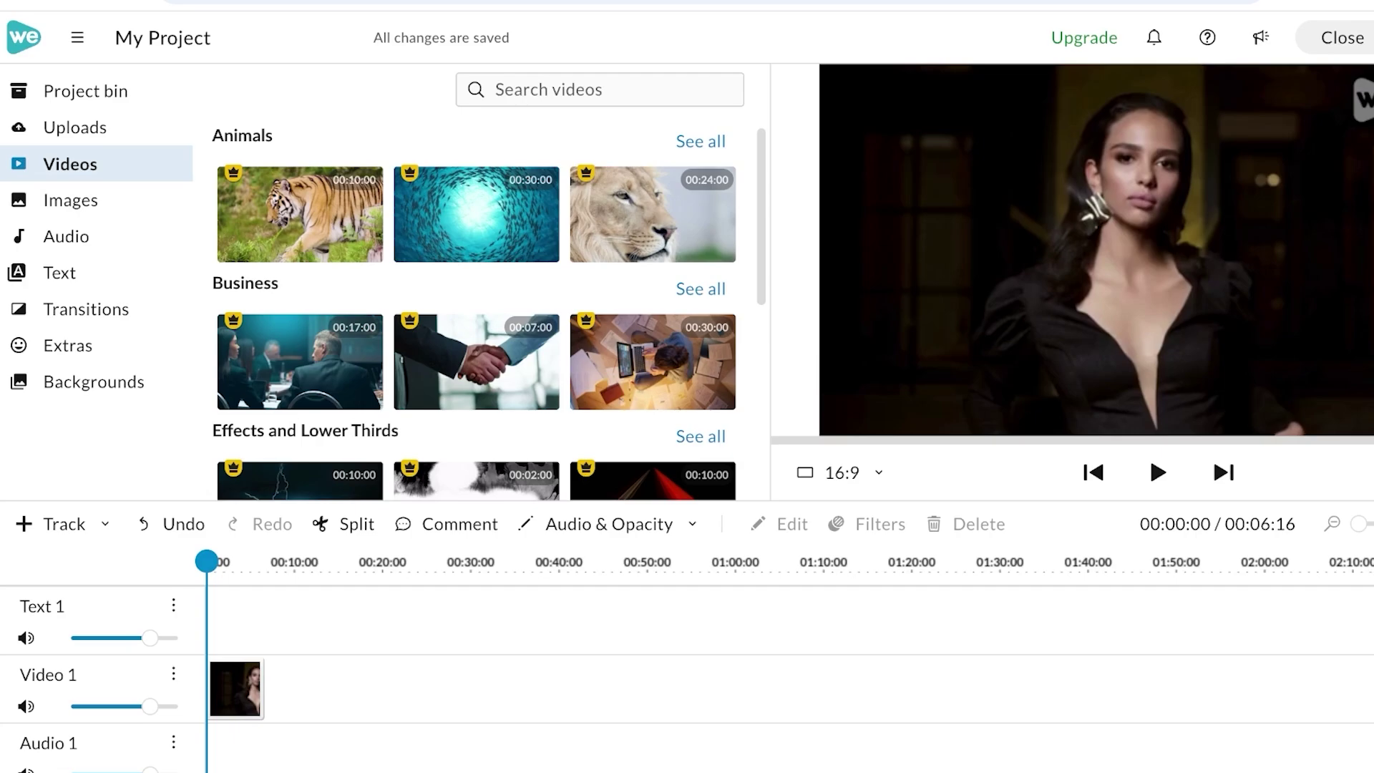
pyautogui.scroll(-5, 652, 269)
pyautogui.click(70, 201)
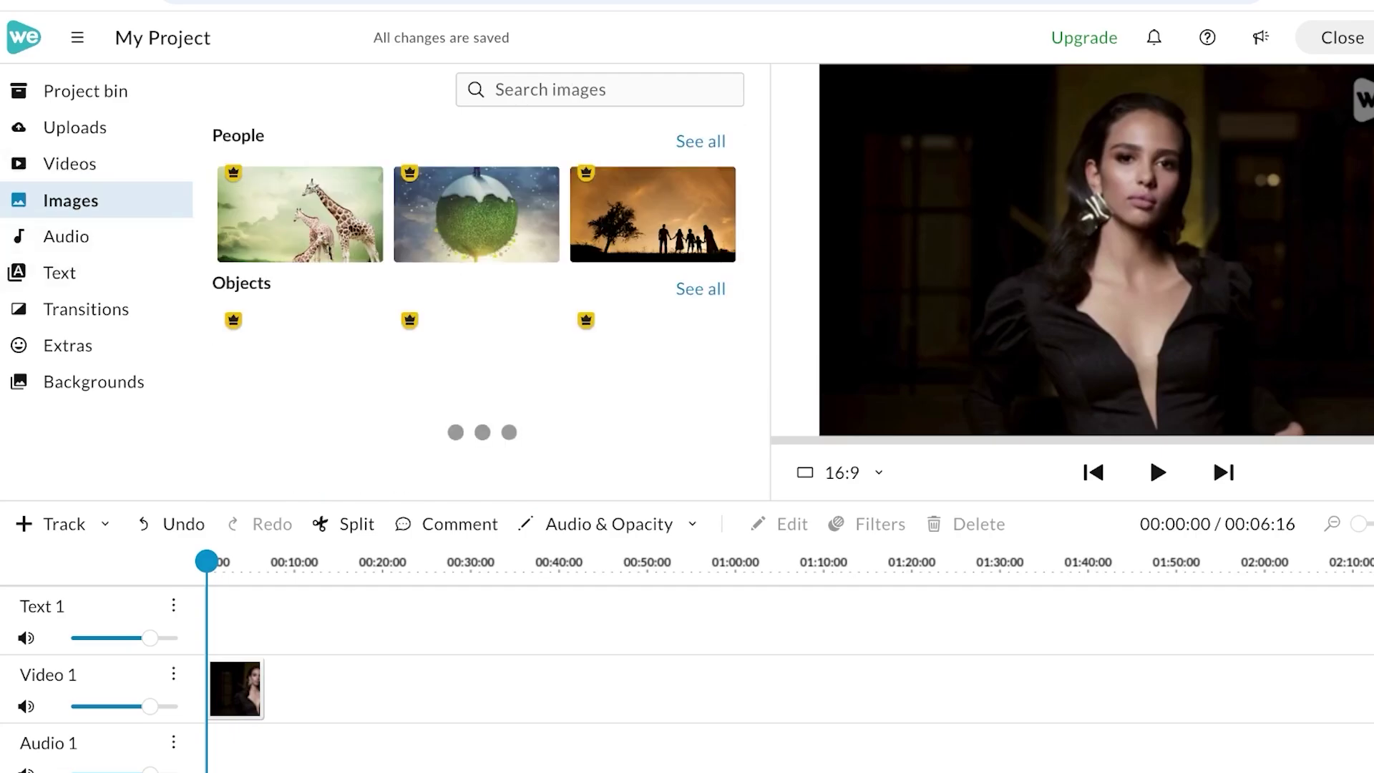
# - Browse the stock audio library and preview the Electronica Punch and Home For Dinner tracks
pyautogui.click(66, 237)
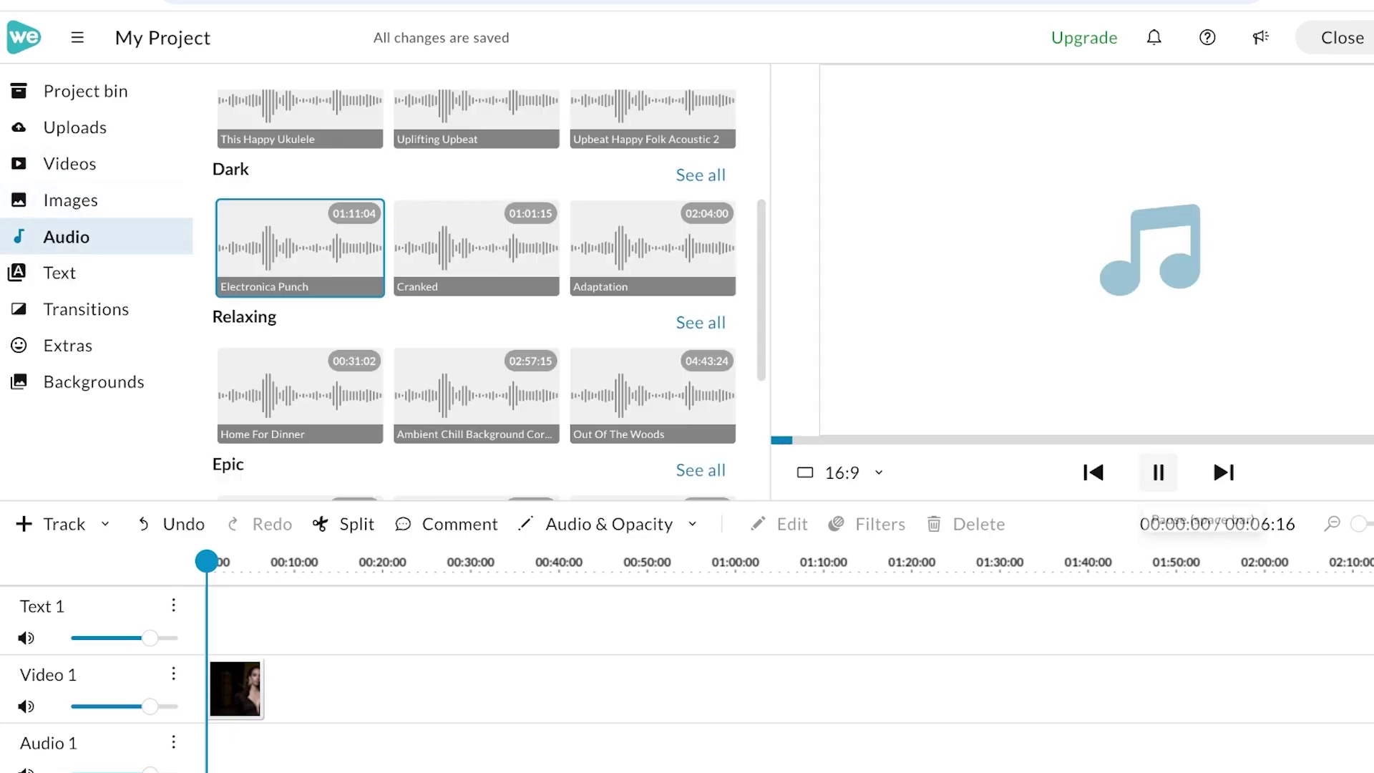
pyautogui.click(1158, 472)
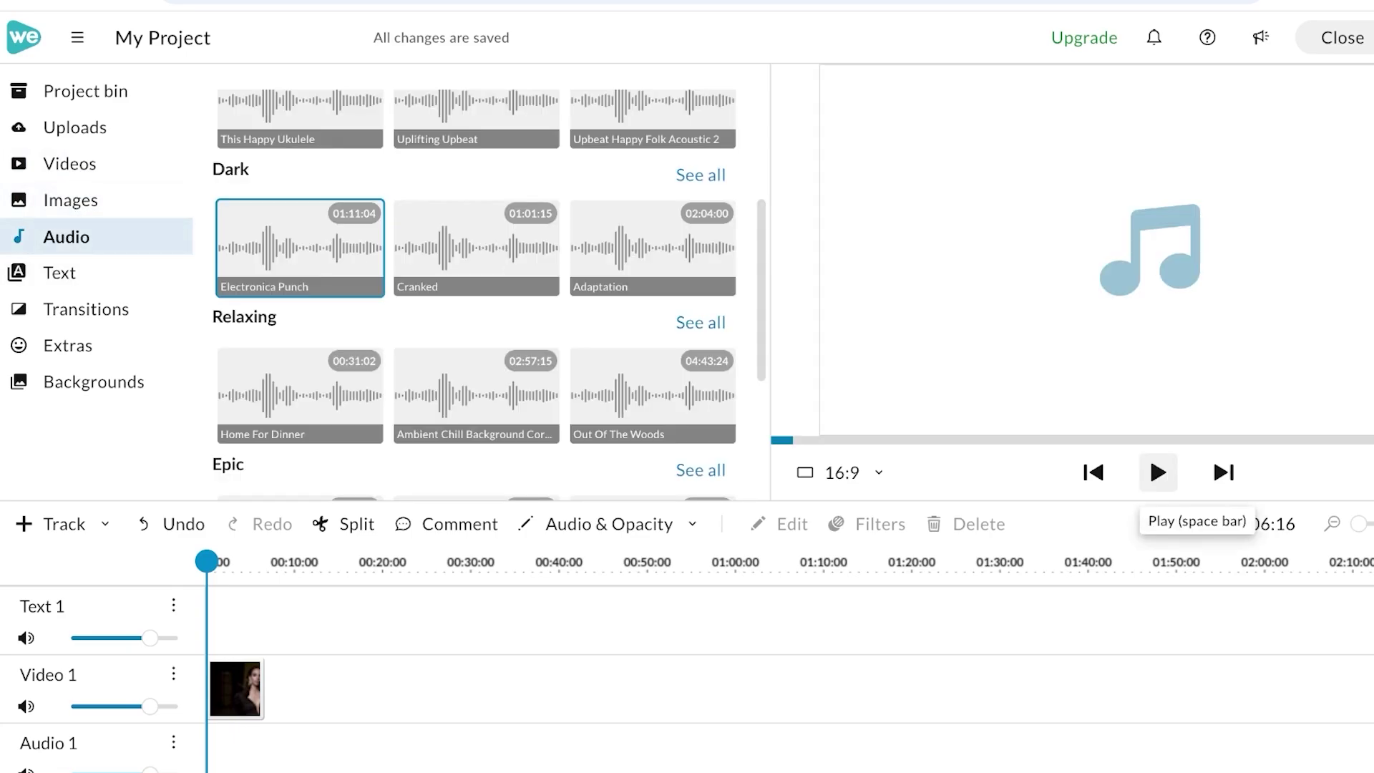
pyautogui.scroll(-3, 300, 458)
pyautogui.scroll(4, 476, 289)
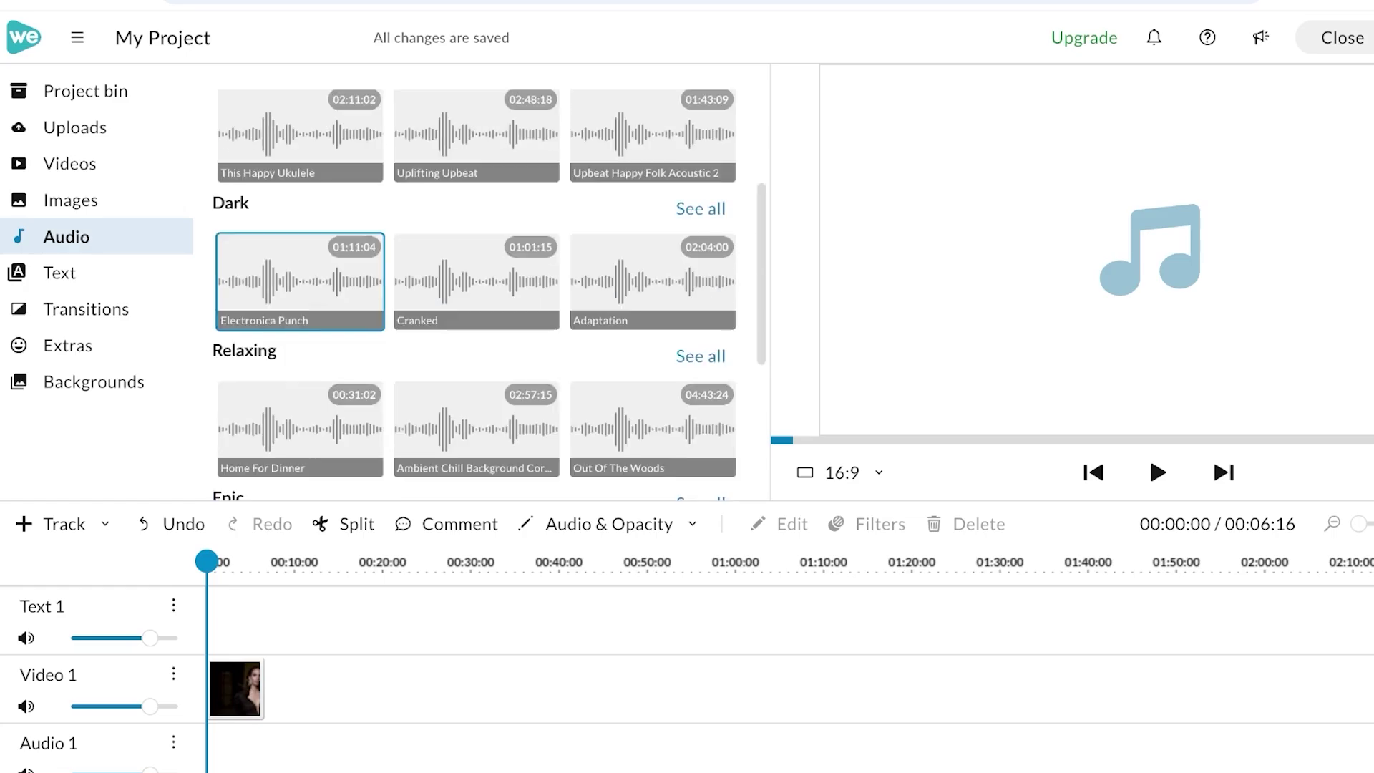
pyautogui.scroll(-1, 301, 350)
pyautogui.click(300, 356)
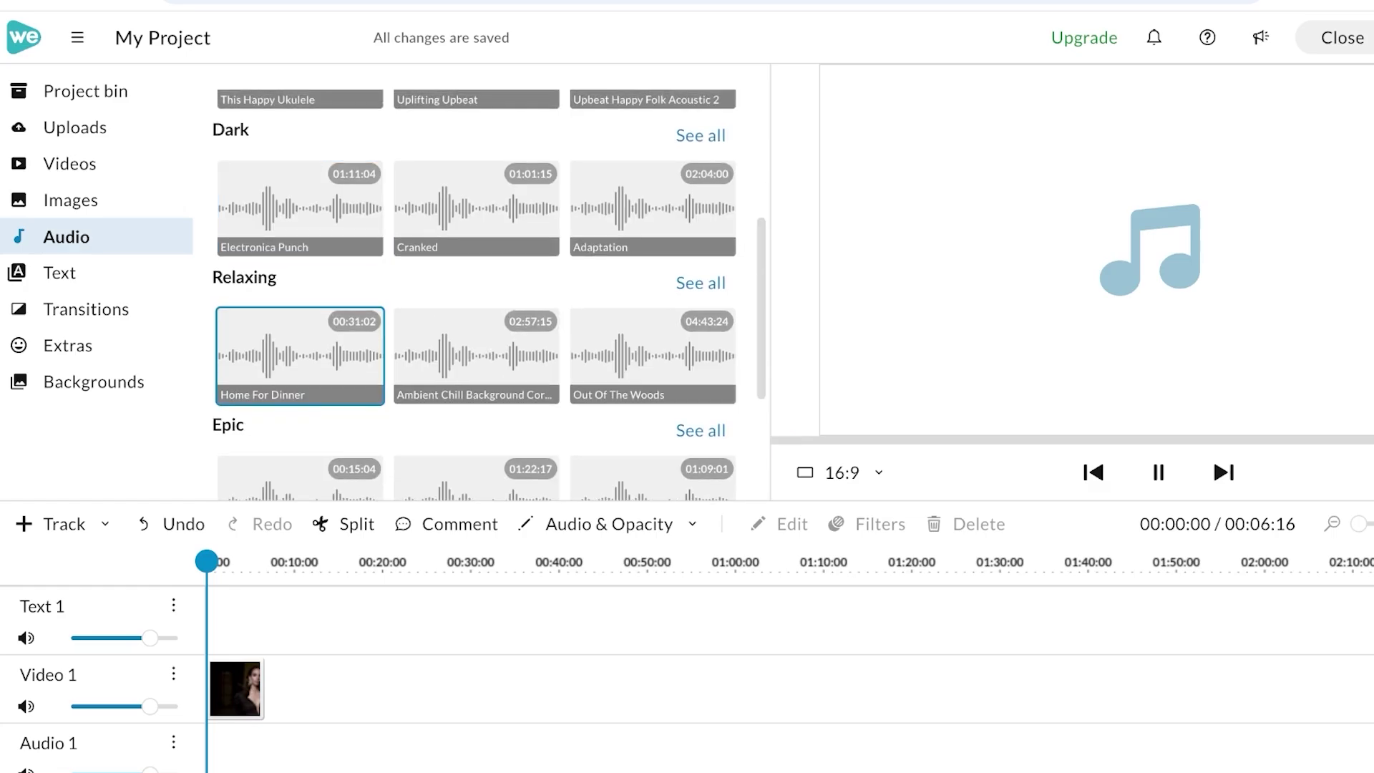
# - Preview the relaxing Ambient Chill Background music and add it to the Audio 1 track
pyautogui.click(476, 355)
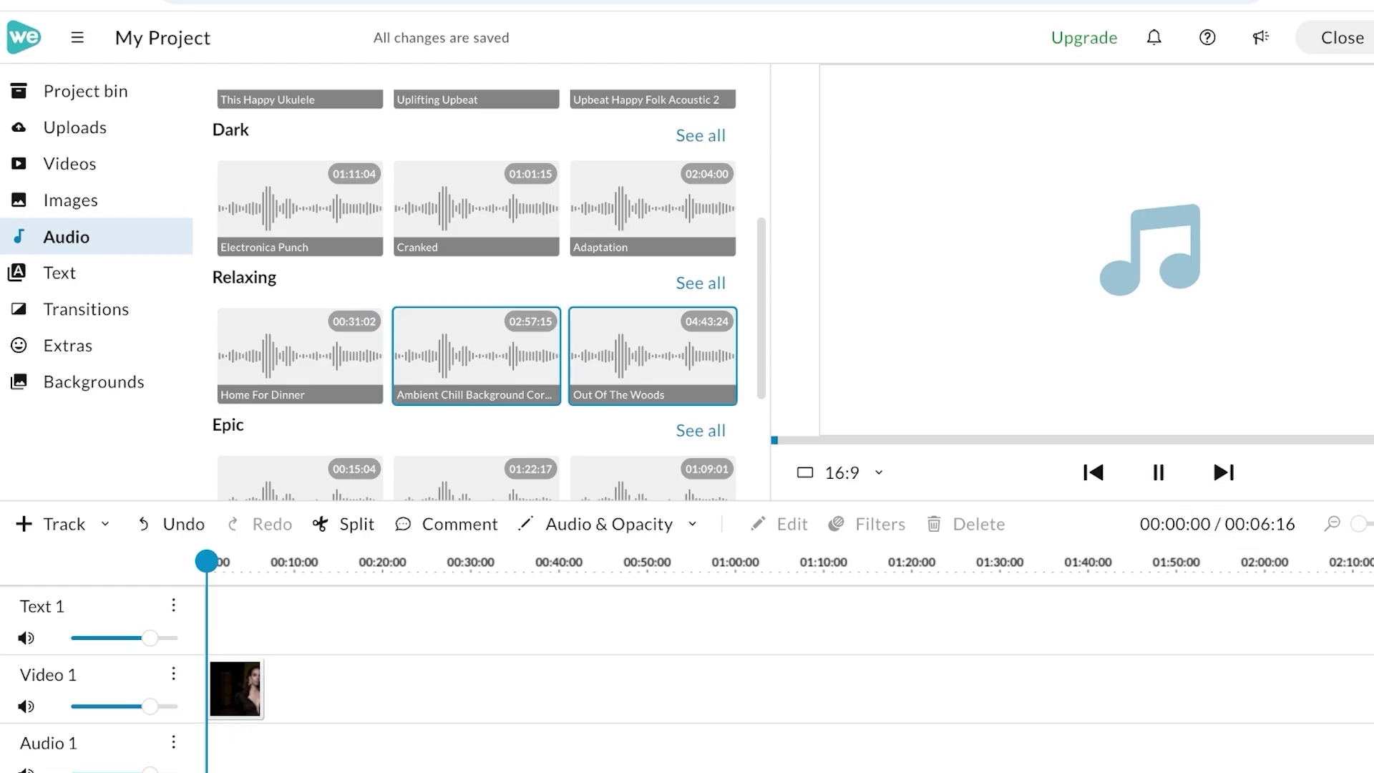
pyautogui.moveTo(476, 356); pyautogui.dragTo(289, 748)
# - Set the Audio 1 music clip's volume to 75 and turn on its fade with a 1 sec fade-in
pyautogui.doubleClick(288, 751)
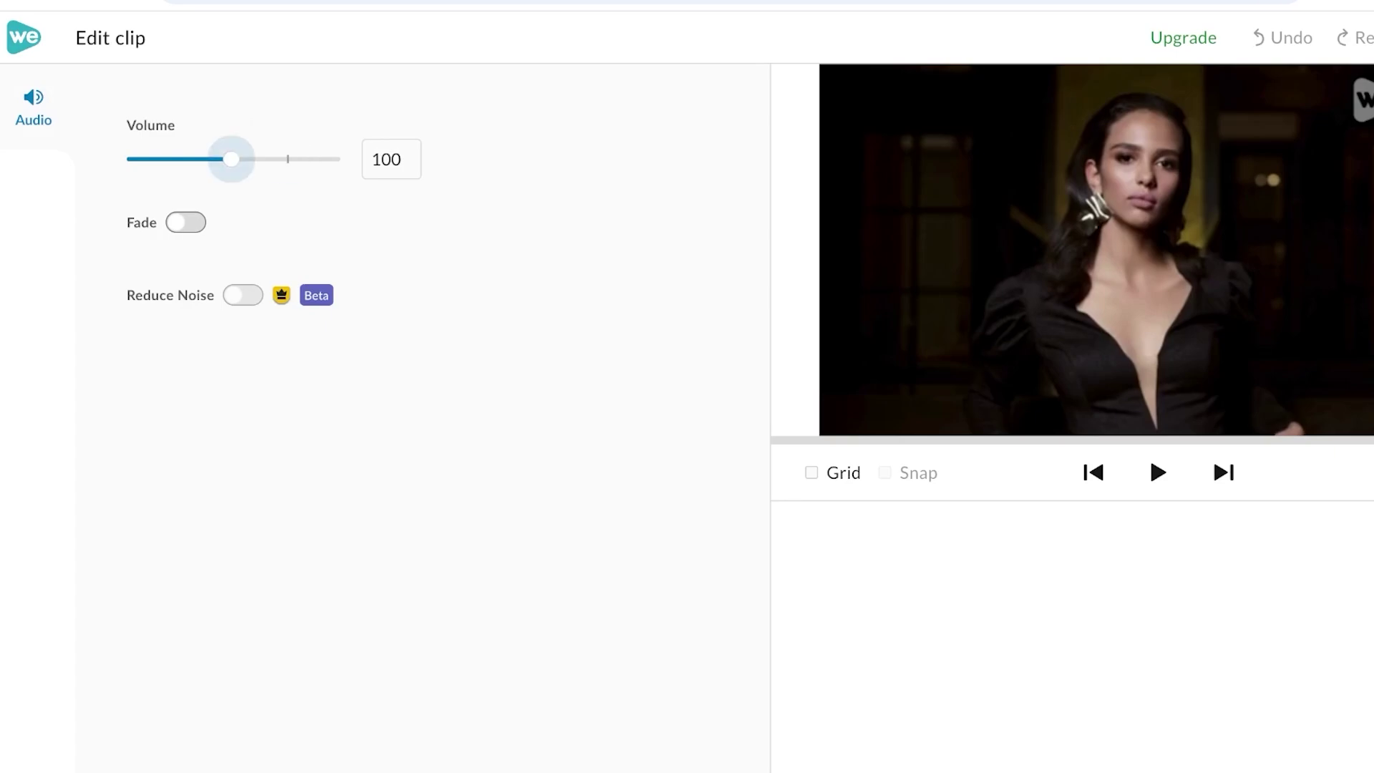
pyautogui.moveTo(231, 159)
pyautogui.mouseDown()
pyautogui.moveTo(215, 159)
pyautogui.moveTo(246, 159)
pyautogui.mouseUp()
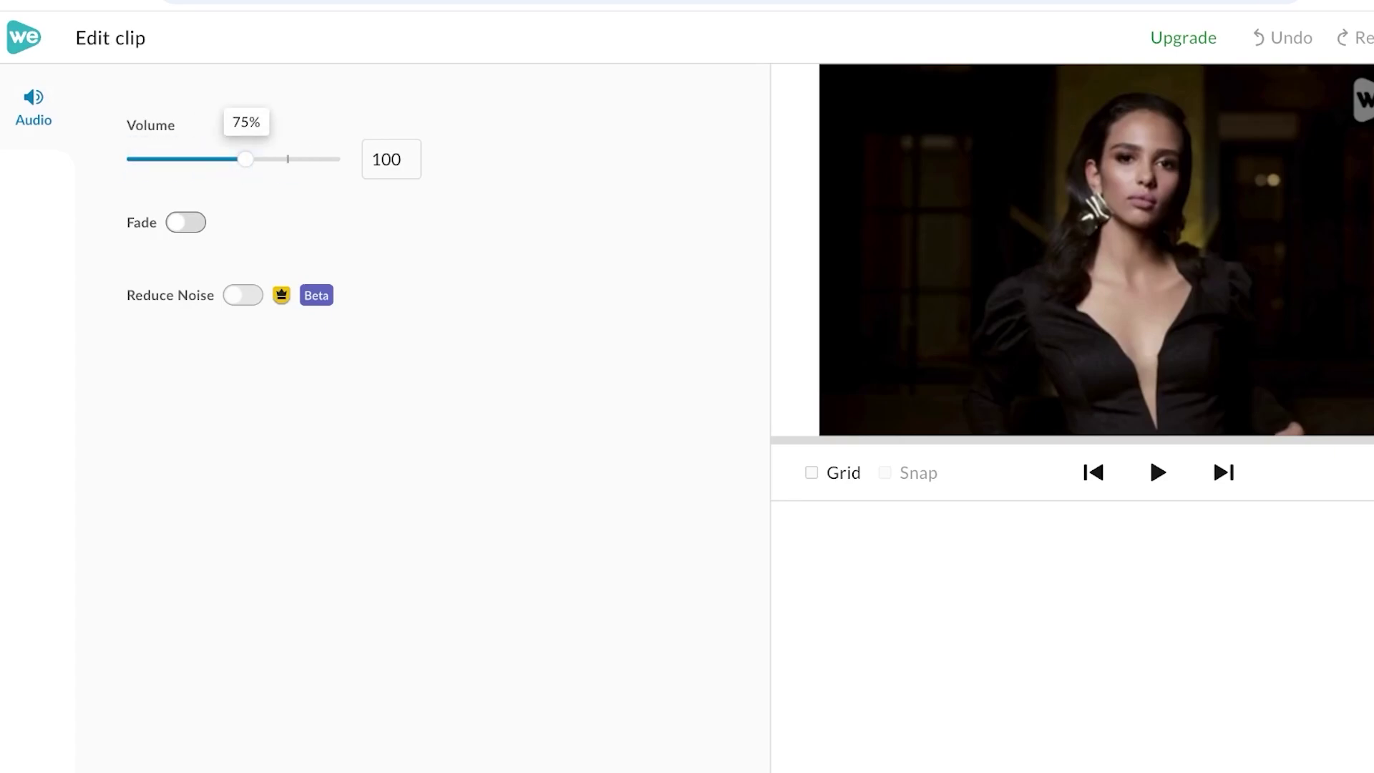
pyautogui.click(185, 223)
pyautogui.click(177, 286)
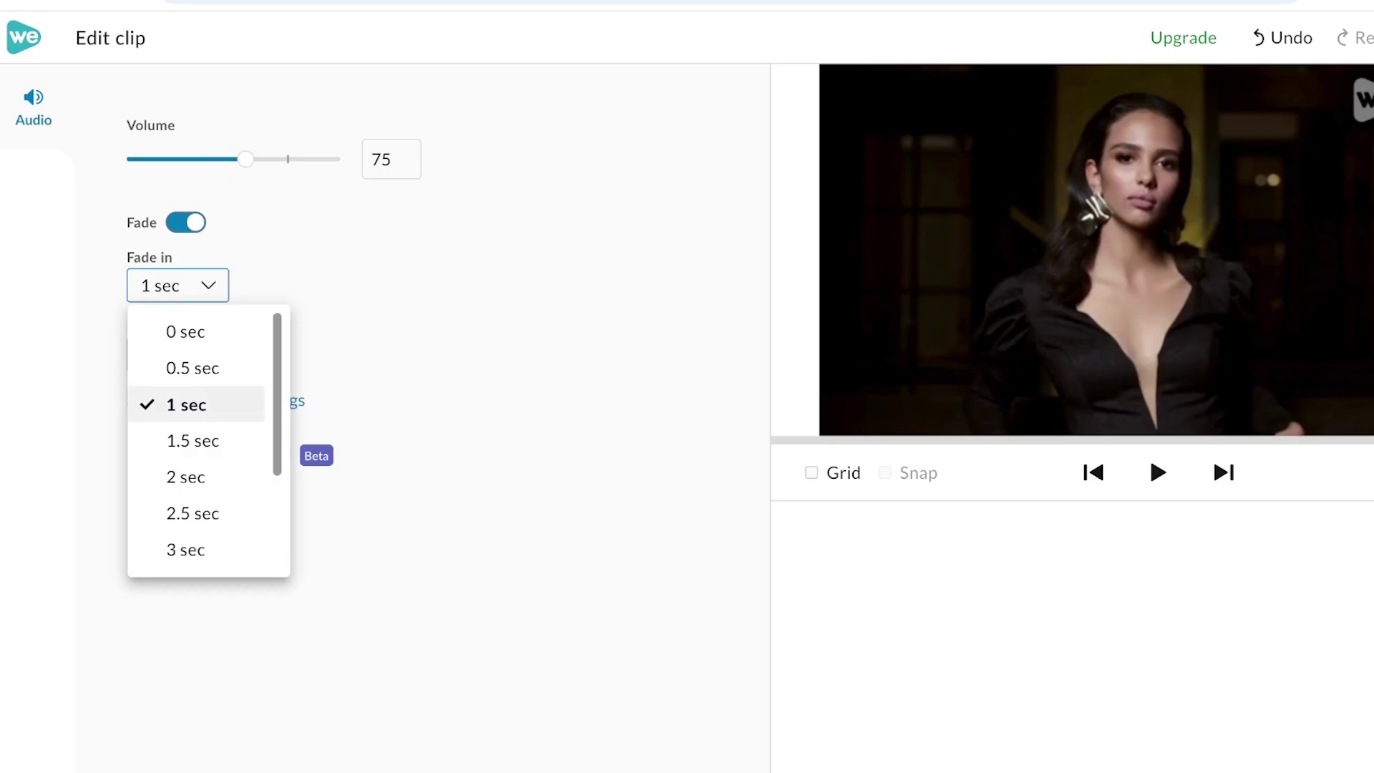
pyautogui.click(186, 405)
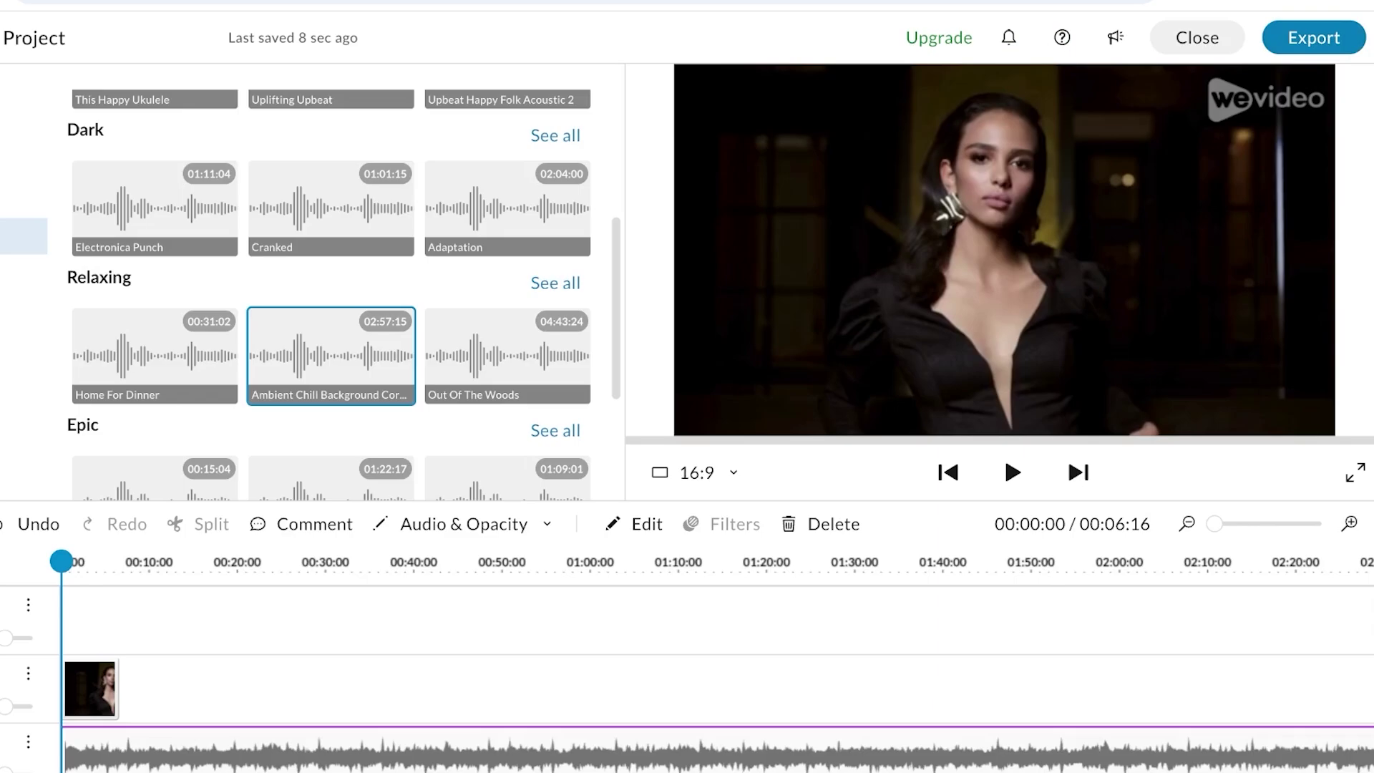
# - Place the Ambient Chill Background music at the start of the Audio 1 track
pyautogui.click(717, 752)
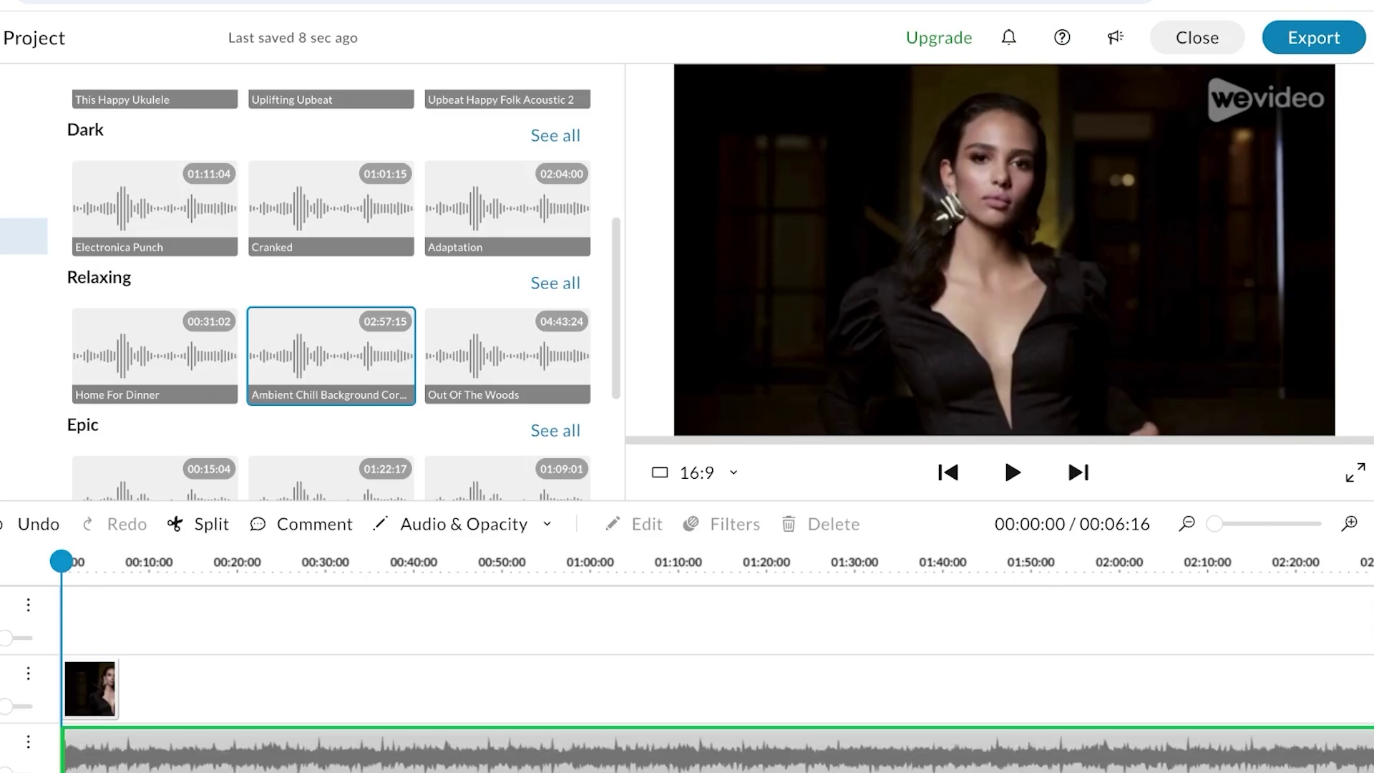
pyautogui.moveTo(331, 355); pyautogui.dragTo(89, 758)
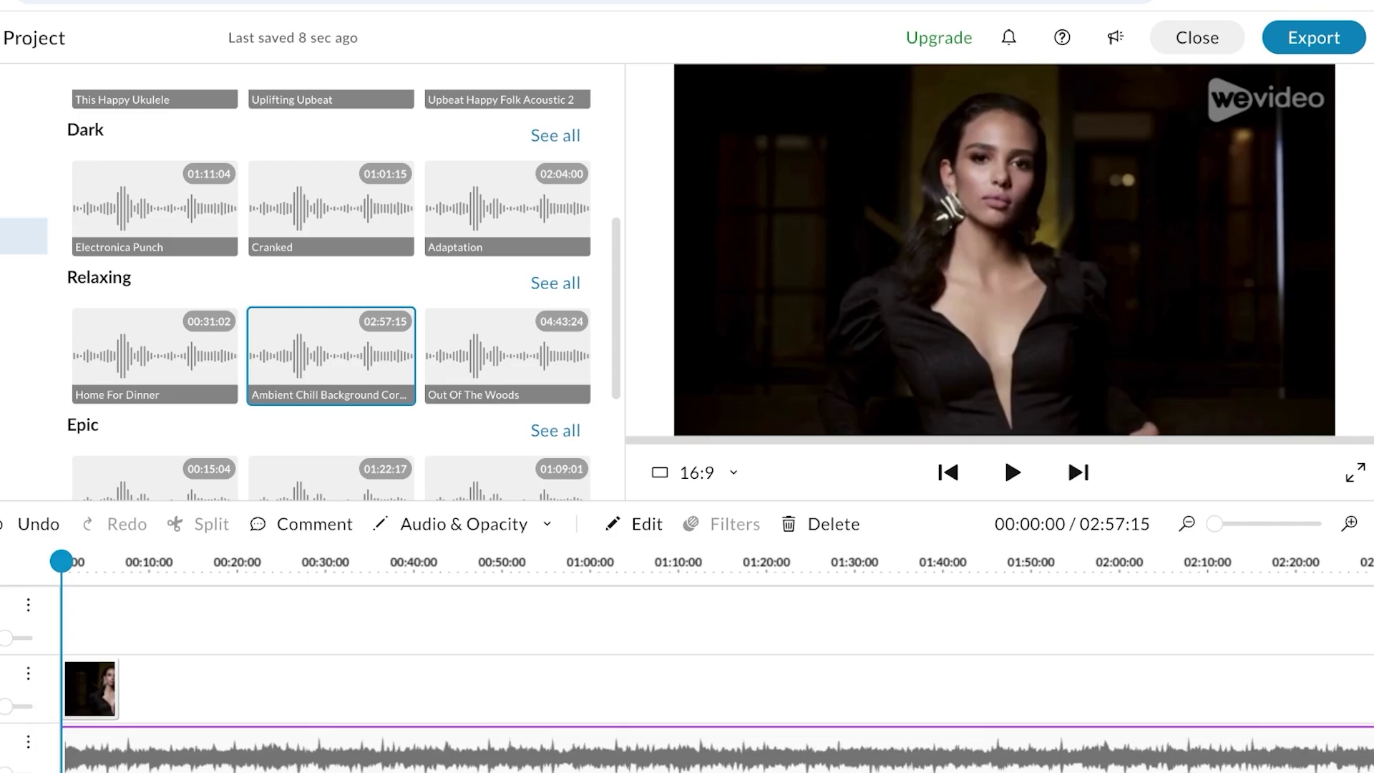
# - Lower the Text 1 track's volume and delete the Text 1 track
pyautogui.moveTo(148, 638); pyautogui.dragTo(110, 637)
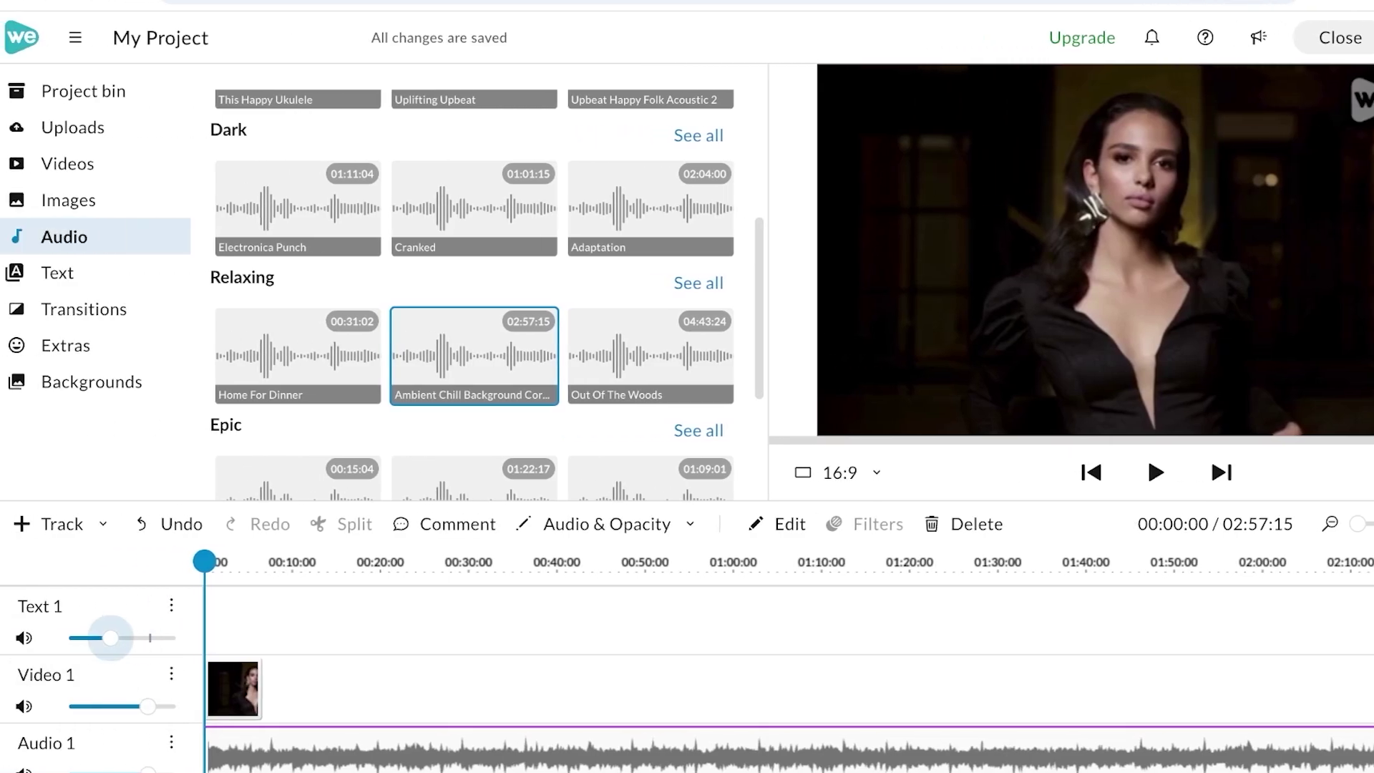
pyautogui.click(171, 605)
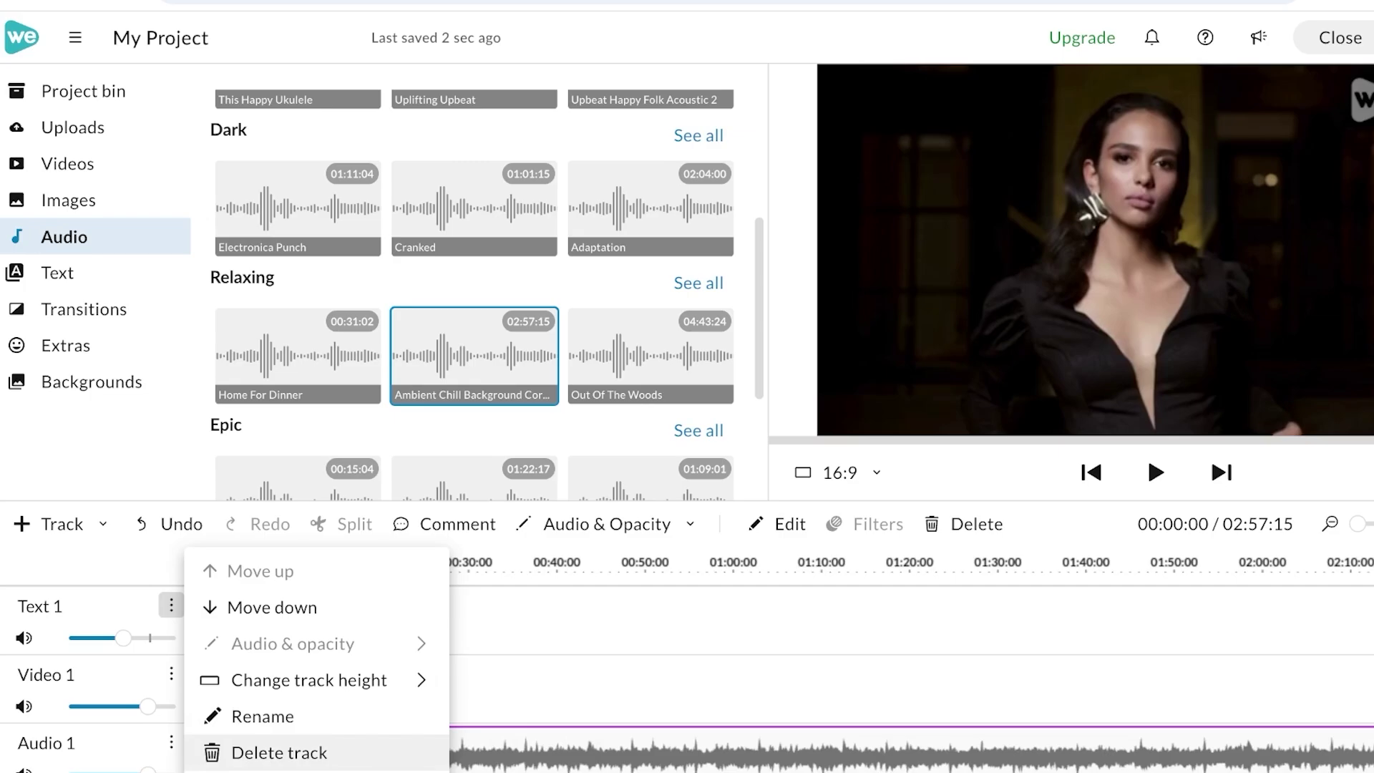
pyautogui.click(279, 753)
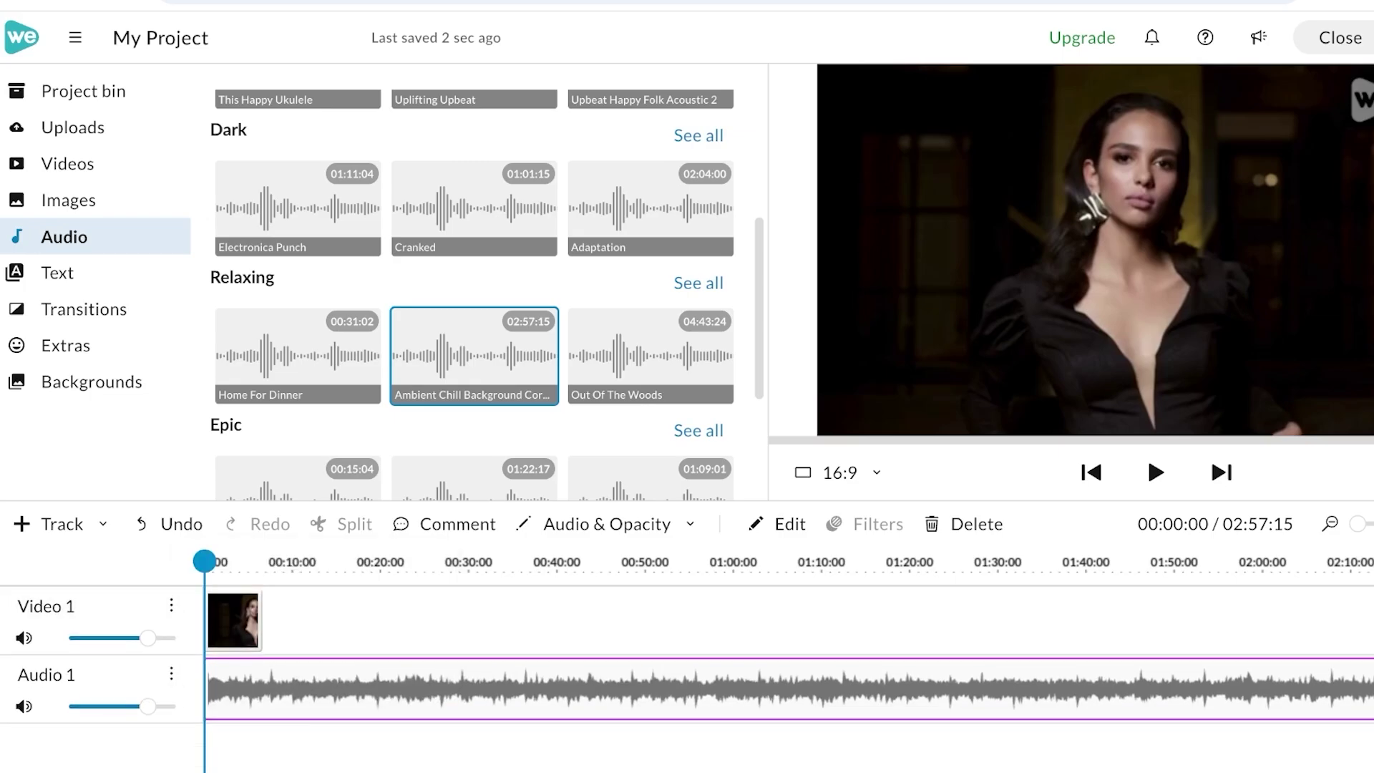
# - Try to place the plain Sample title below the timeline tracks and add a new Video / Text track
pyautogui.click(57, 273)
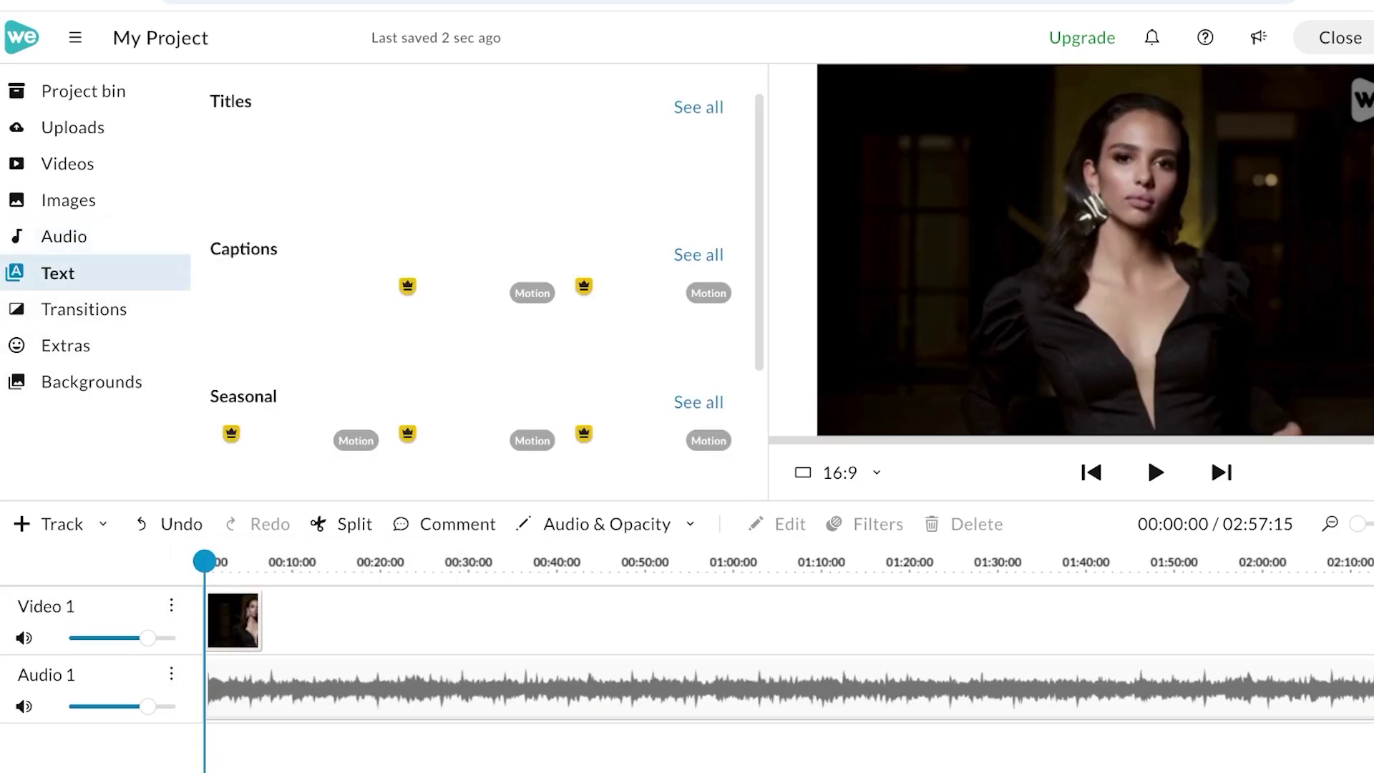
pyautogui.moveTo(298, 179); pyautogui.dragTo(336, 746)
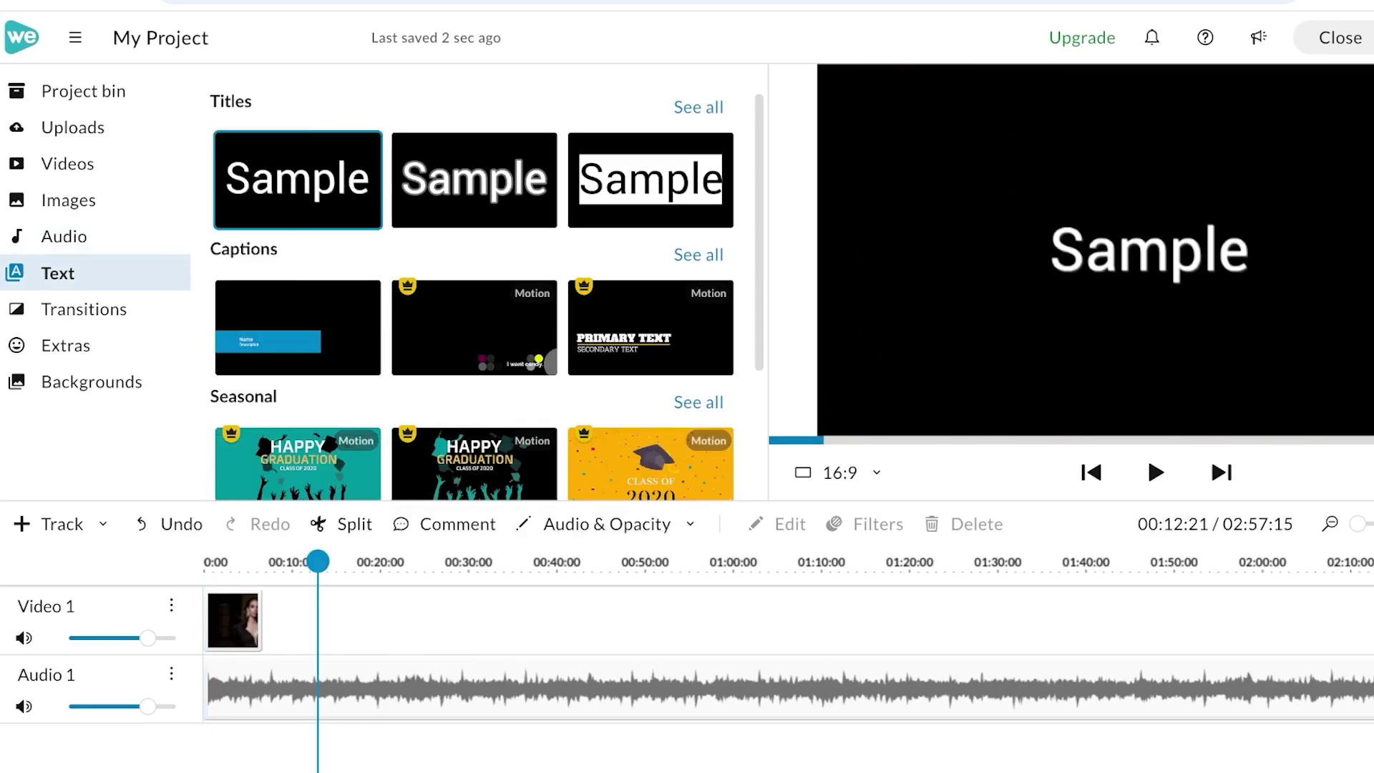
pyautogui.click(50, 524)
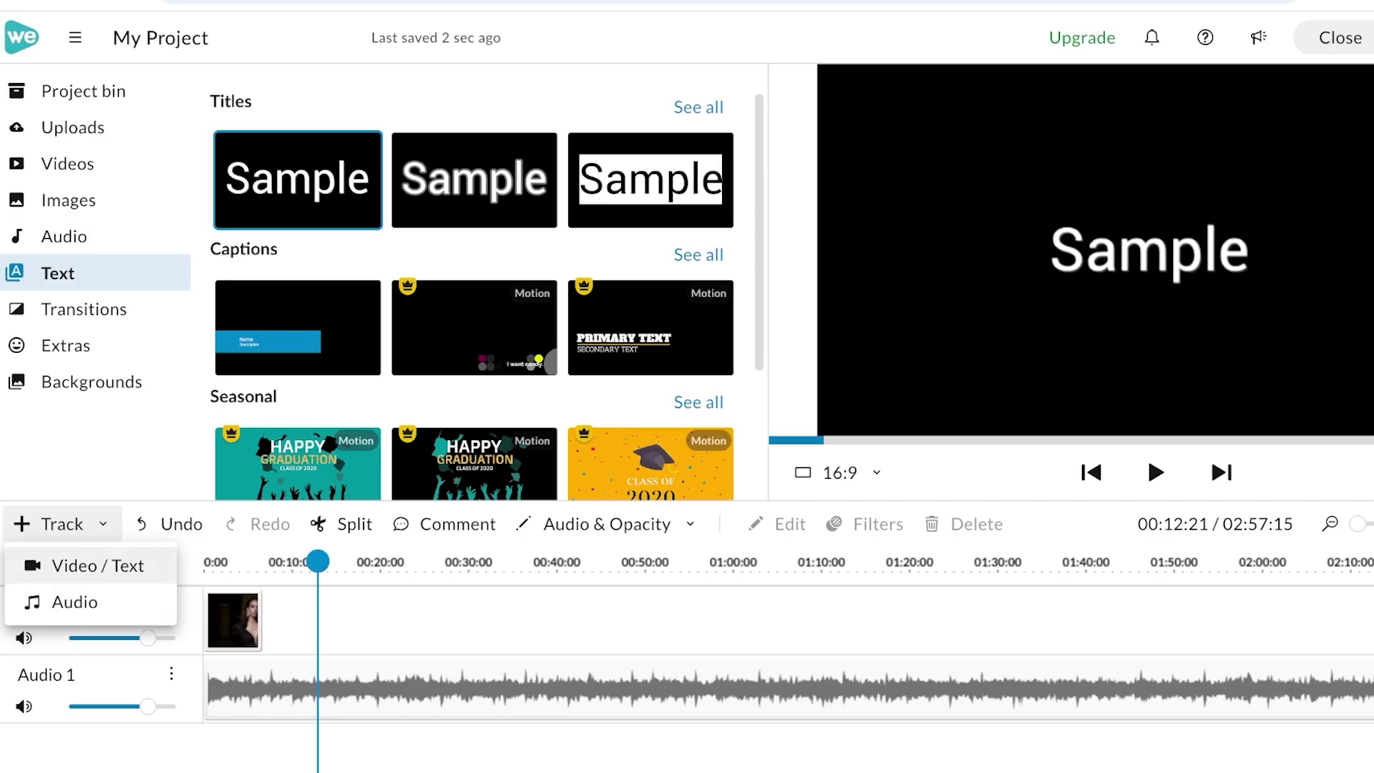
pyautogui.click(98, 566)
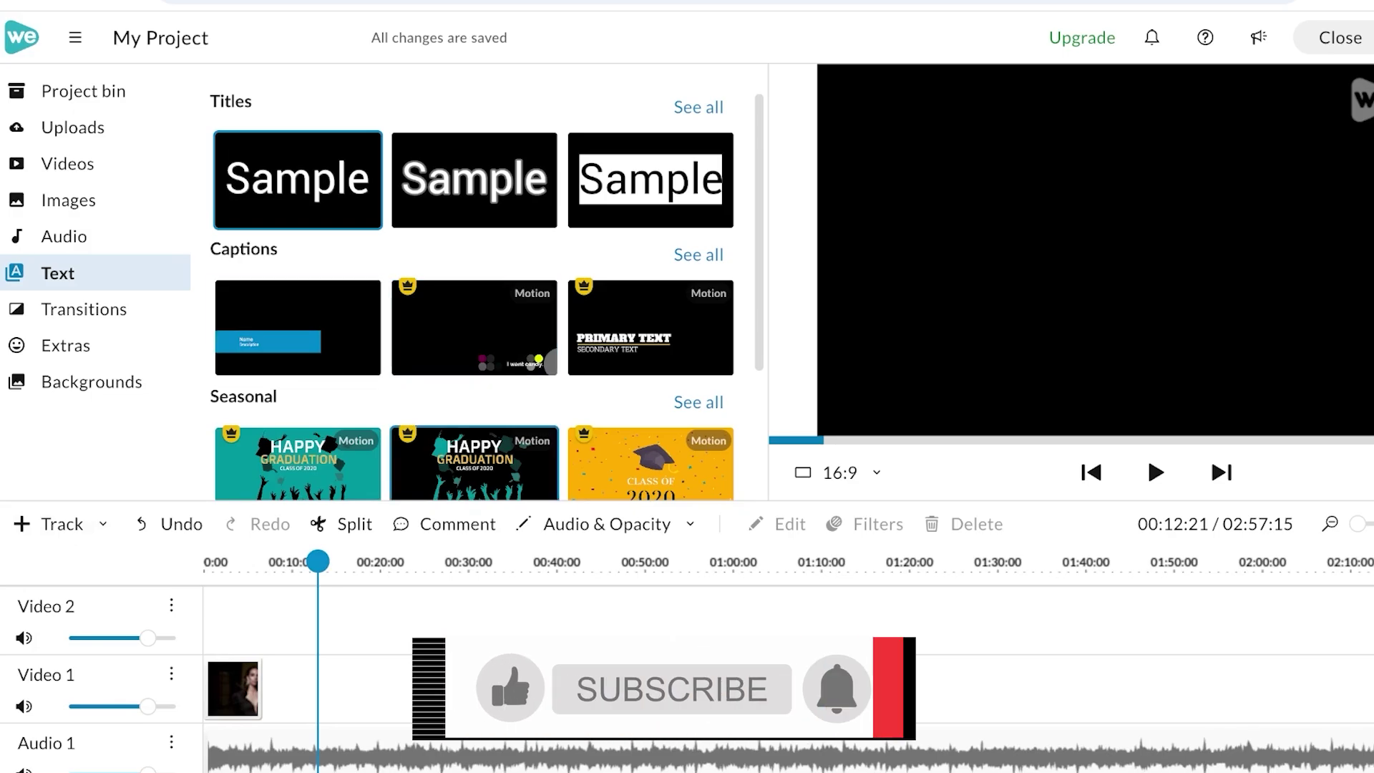
# - Place the Vintage title at the start of the Video 2 track and move it toward the frame's upper left
pyautogui.click(699, 107)
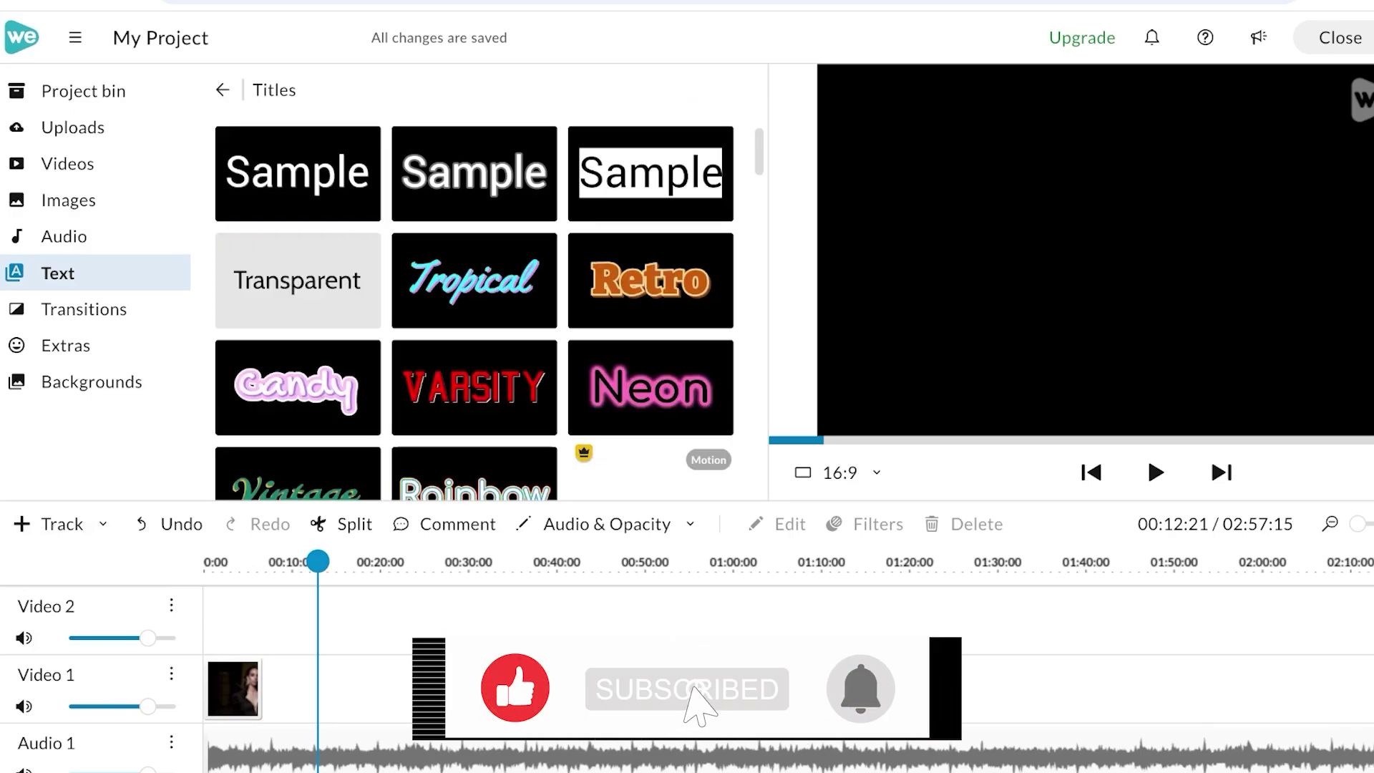
pyautogui.scroll(-4, 487, 315)
pyautogui.scroll(1, 487, 286)
pyautogui.scroll(1, 474, 247)
pyautogui.moveTo(298, 266); pyautogui.dragTo(239, 619)
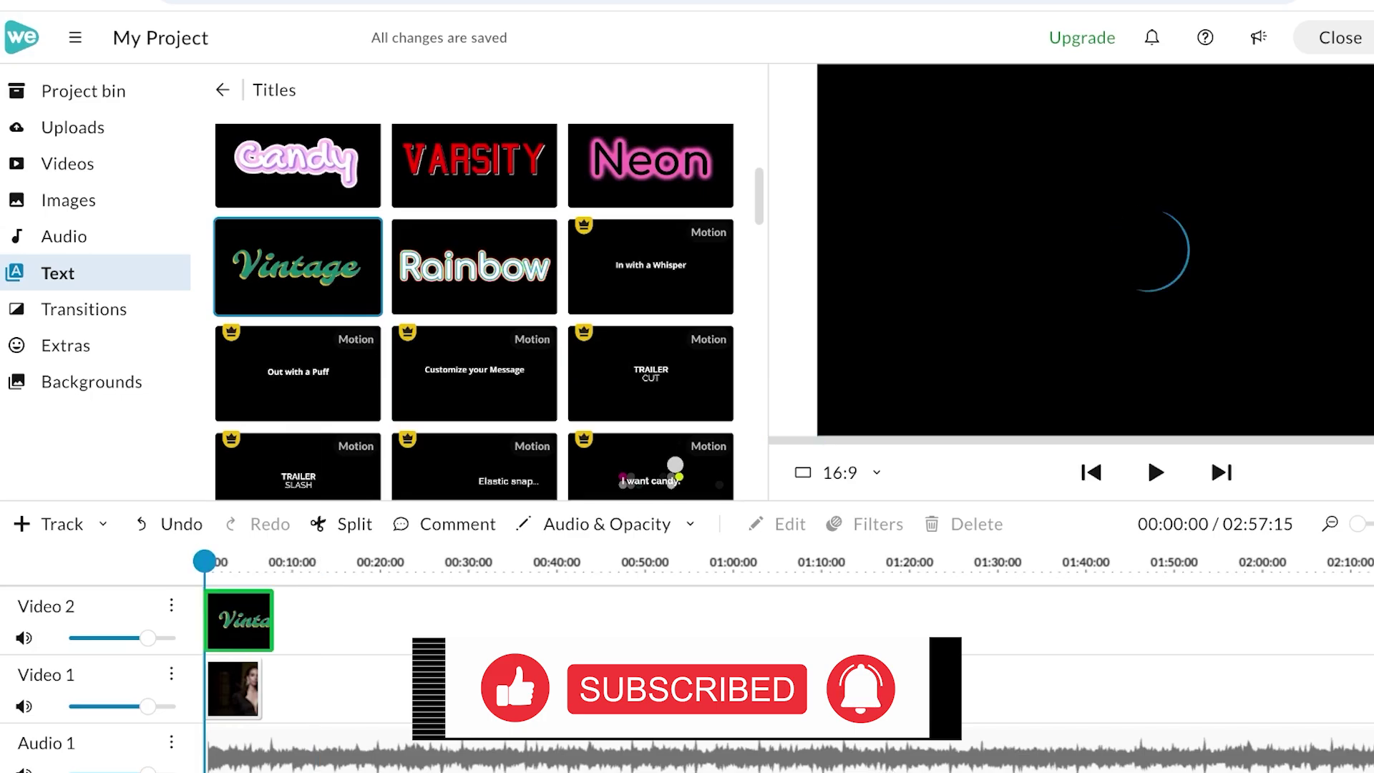
pyautogui.moveTo(1147, 250); pyautogui.dragTo(1040, 181)
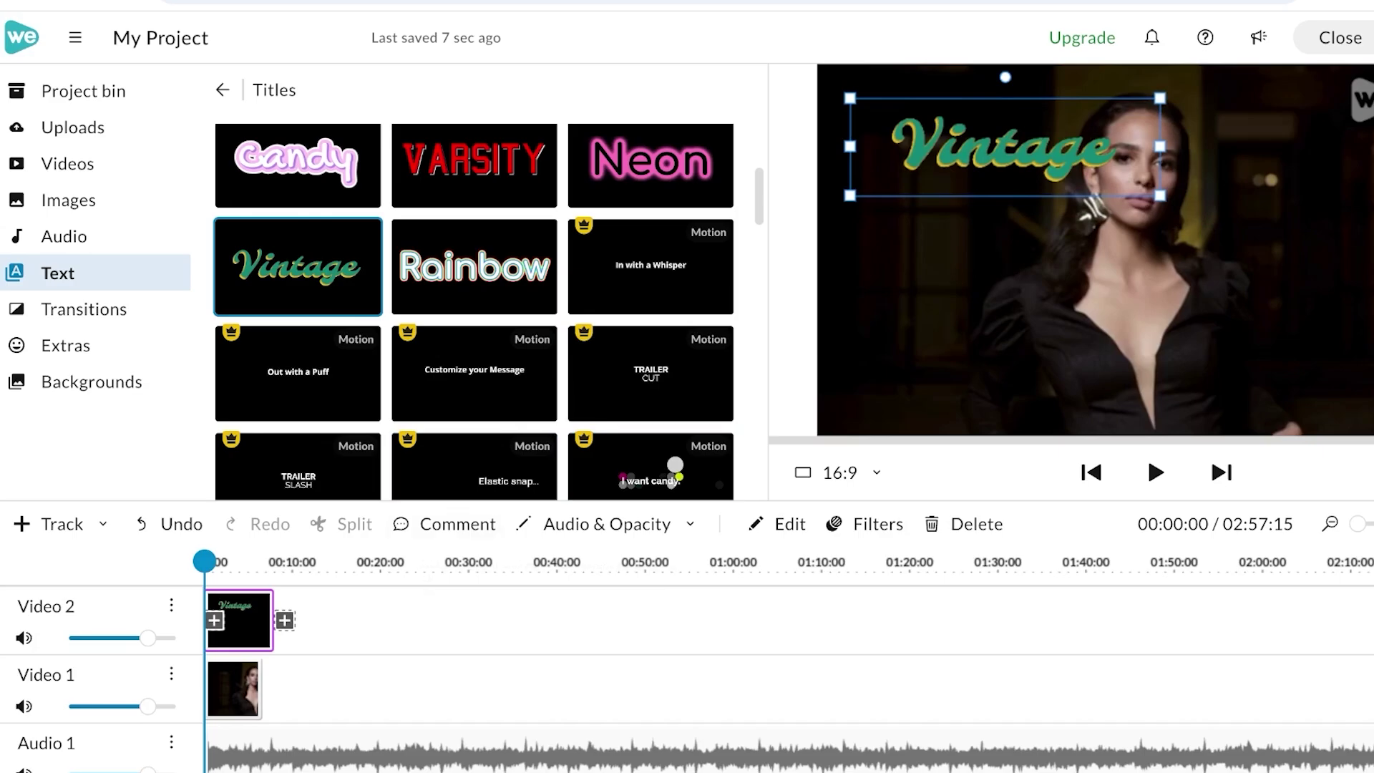
# - Replace the Vintage title's text with "LUXURY FASHION"
pyautogui.click(778, 524)
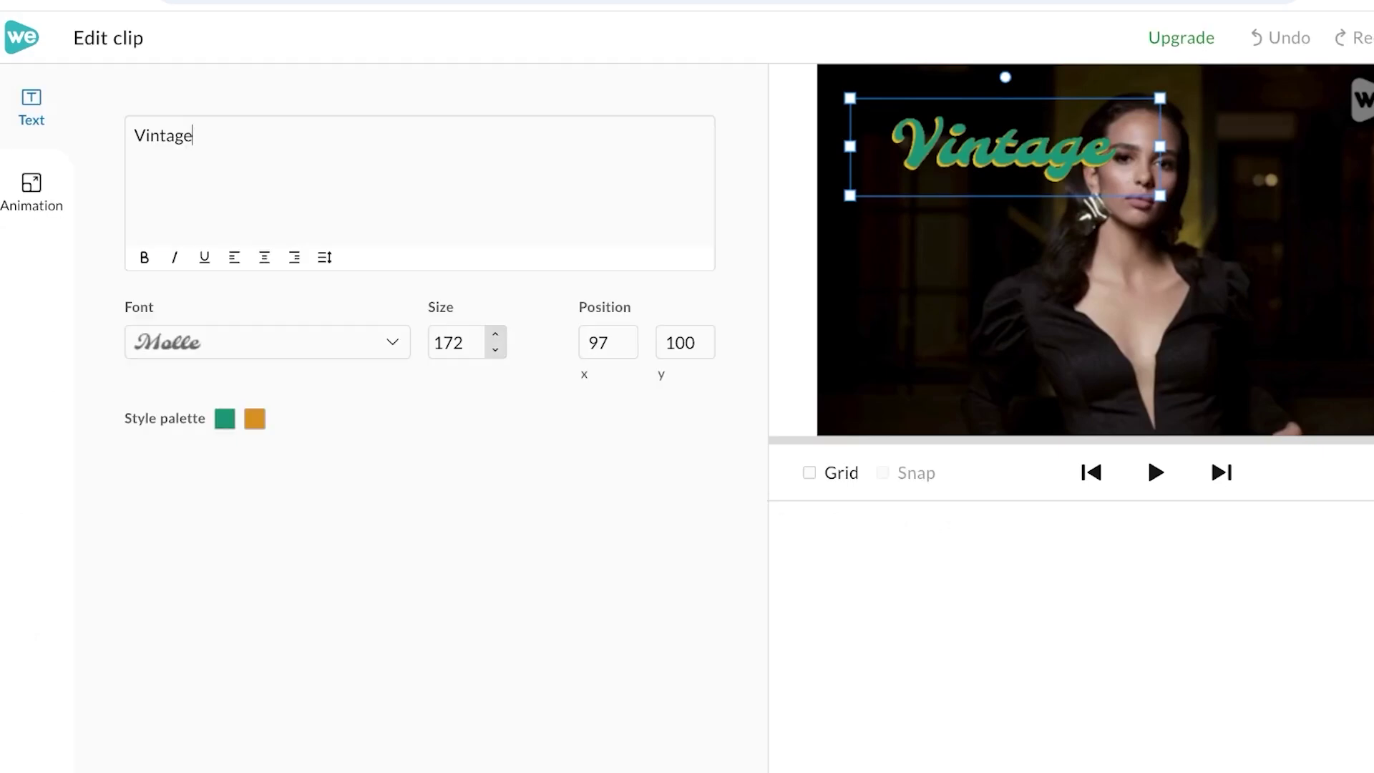
pyautogui.hotkey('ctrl', 'a')
pyautogui.write('A')
pyautogui.press('BackSpace')
pyautogui.write('S')
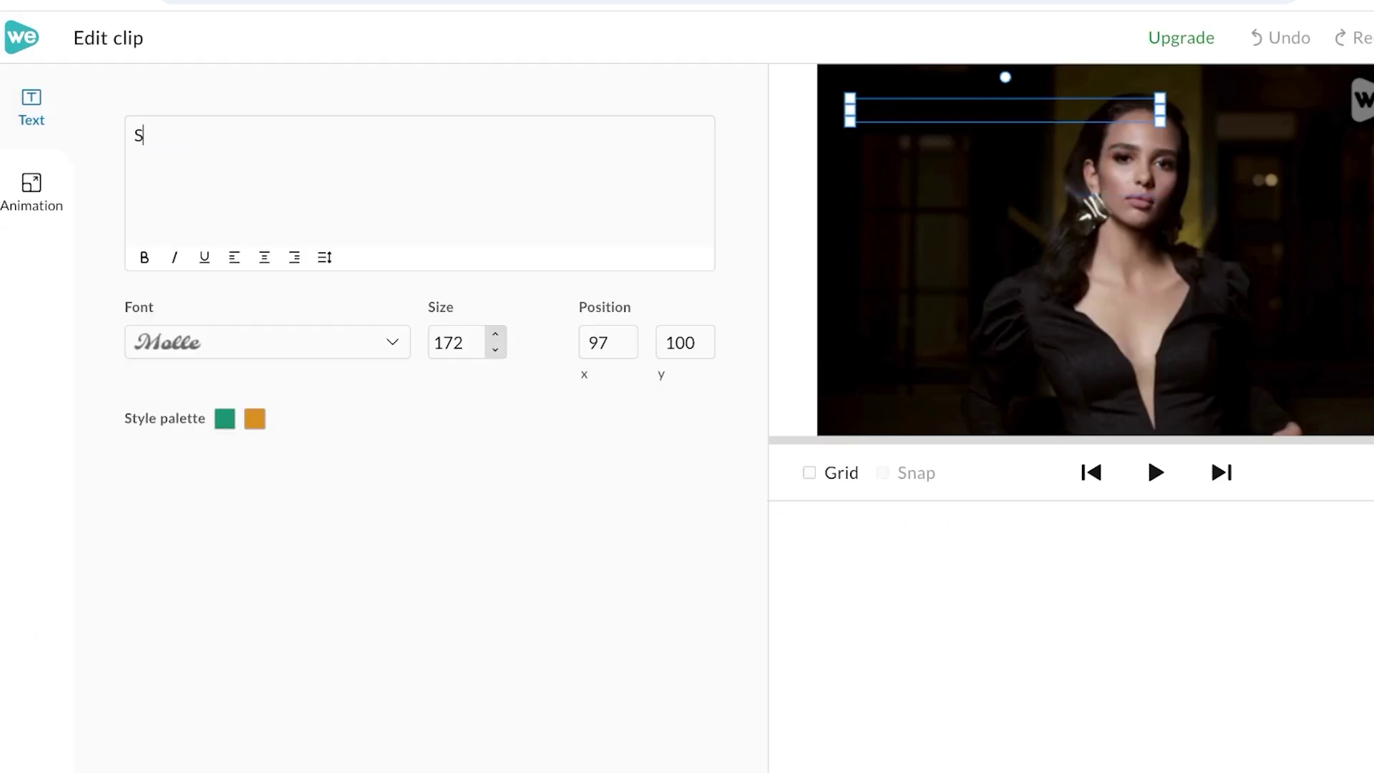
pyautogui.write('a')
pyautogui.press('BackSpace')
pyautogui.press('BackSpace')
pyautogui.write('LUXURY FASHION')
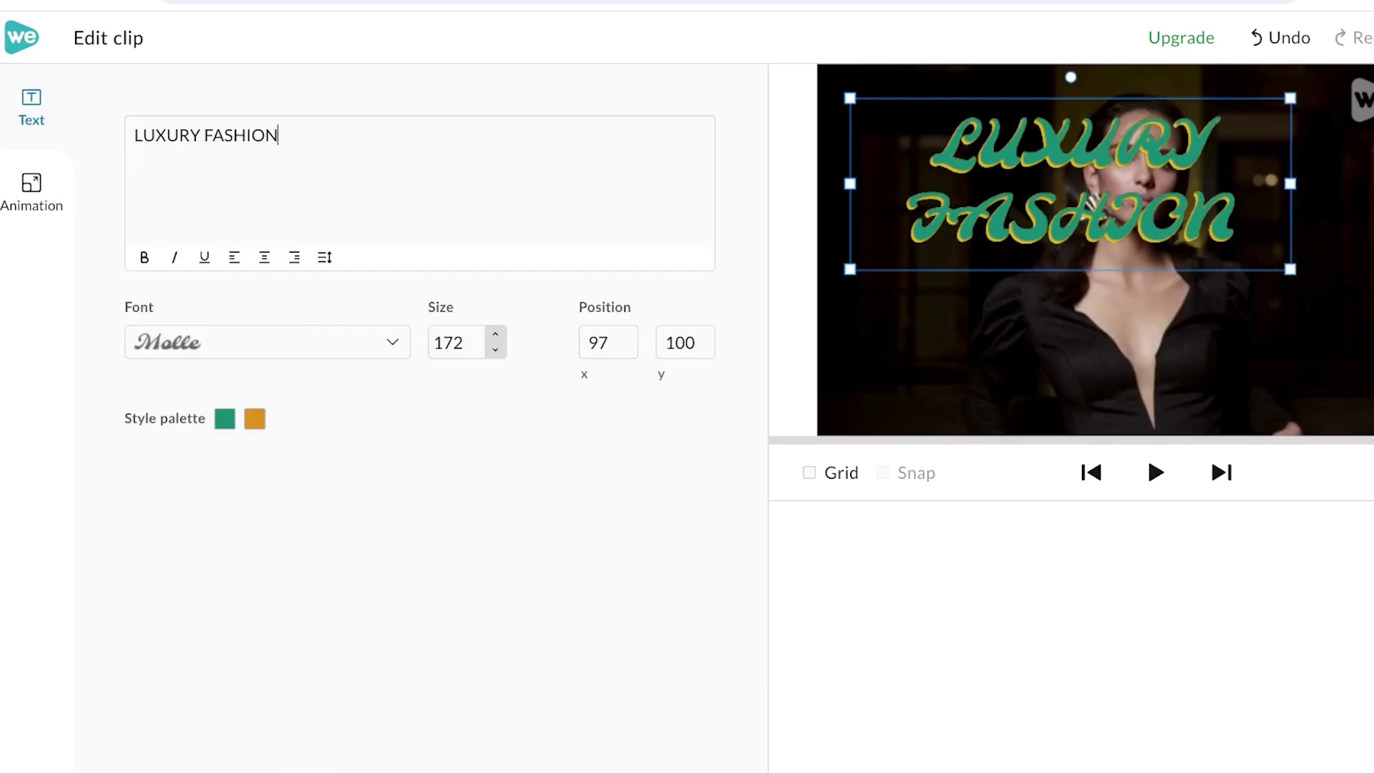
# - Move the LUXURY FASHION title to about x -14, y 85 and set its font to Alike
pyautogui.moveTo(1070, 184); pyautogui.dragTo(1032, 179)
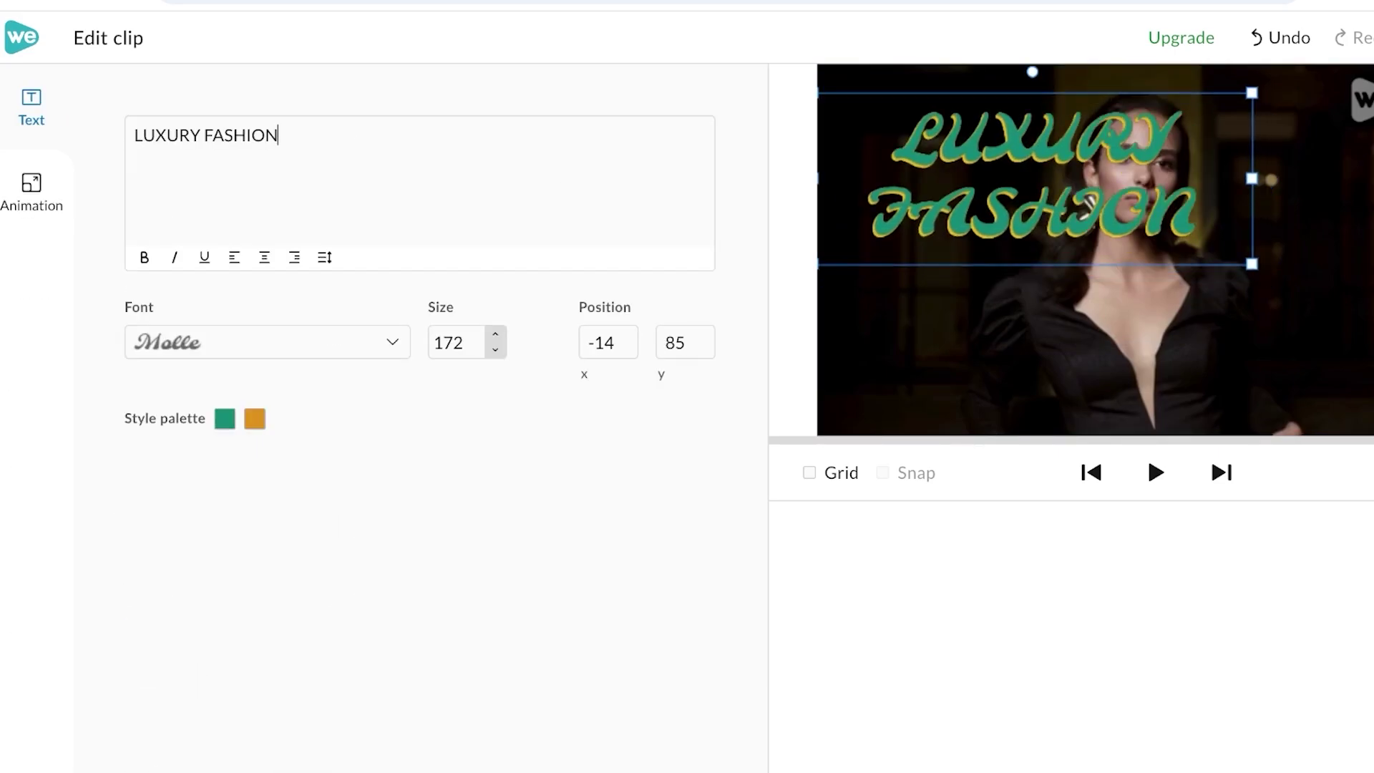
pyautogui.click(267, 342)
pyautogui.click(215, 519)
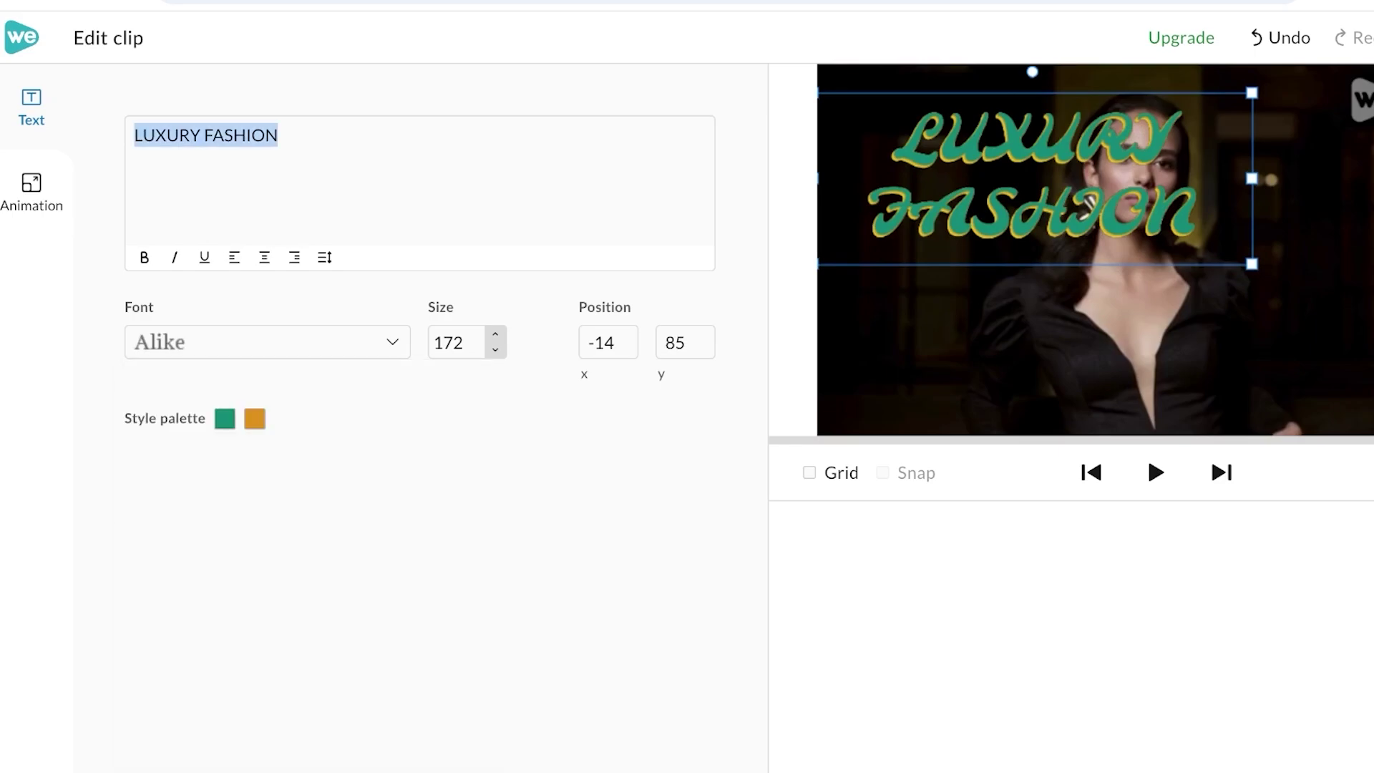
# - Change the title's style palette colours from green and orange to light grey and black
pyautogui.click(225, 418)
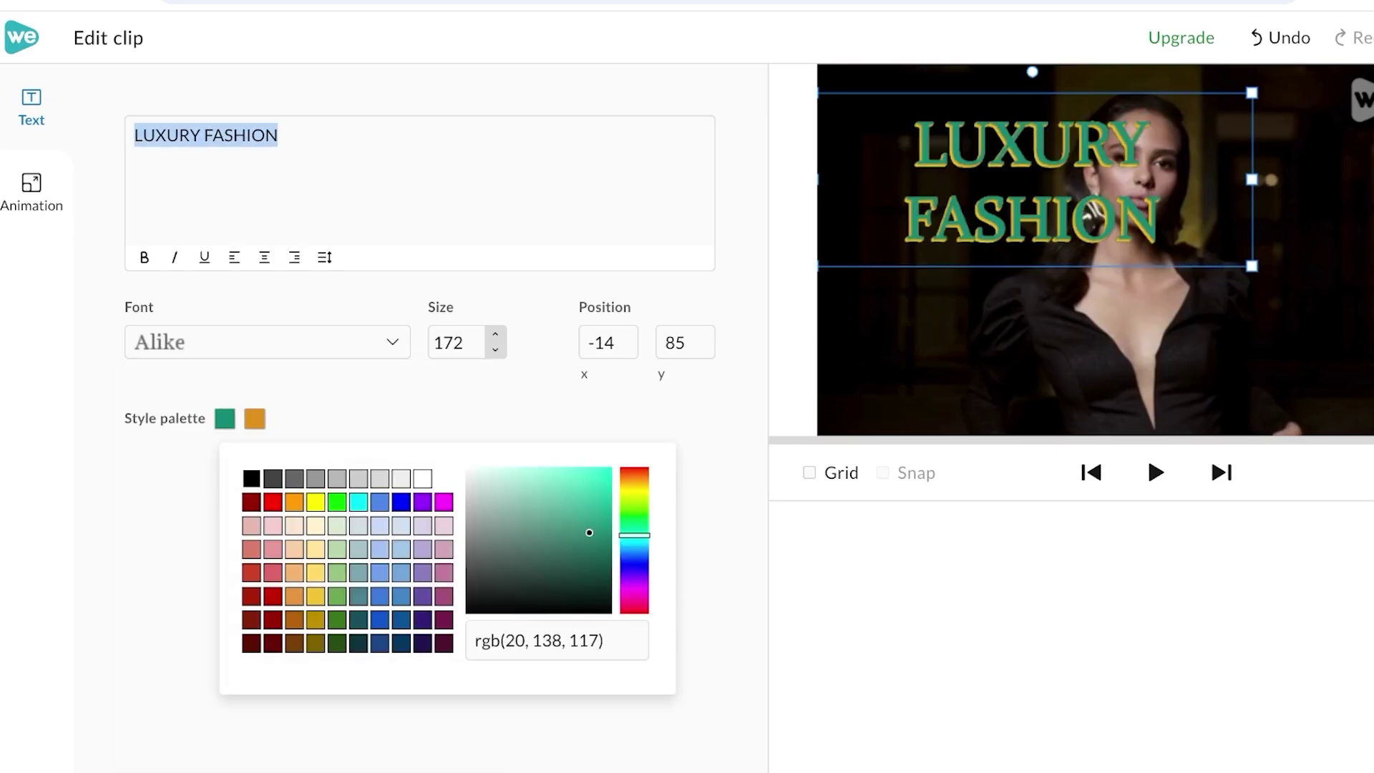
pyautogui.click(252, 478)
pyautogui.click(402, 479)
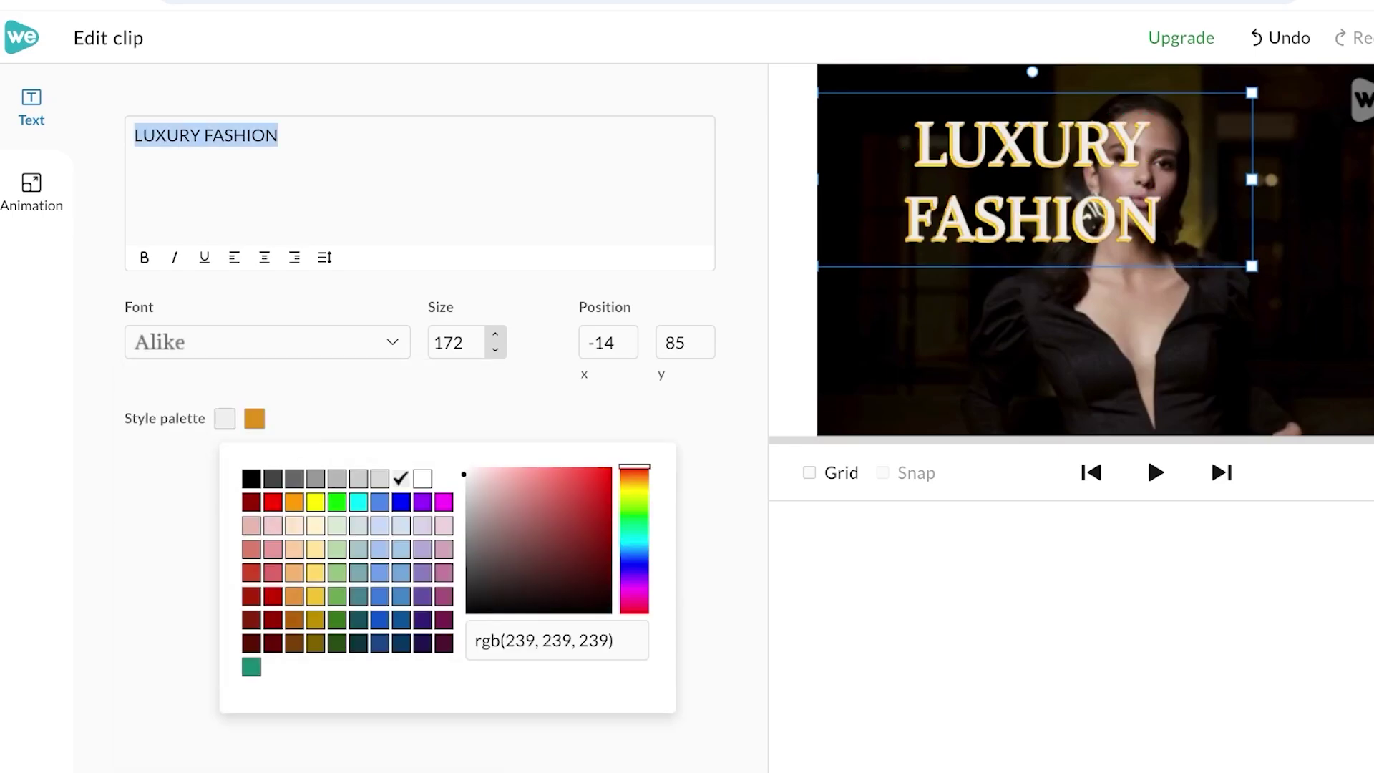
pyautogui.click(423, 479)
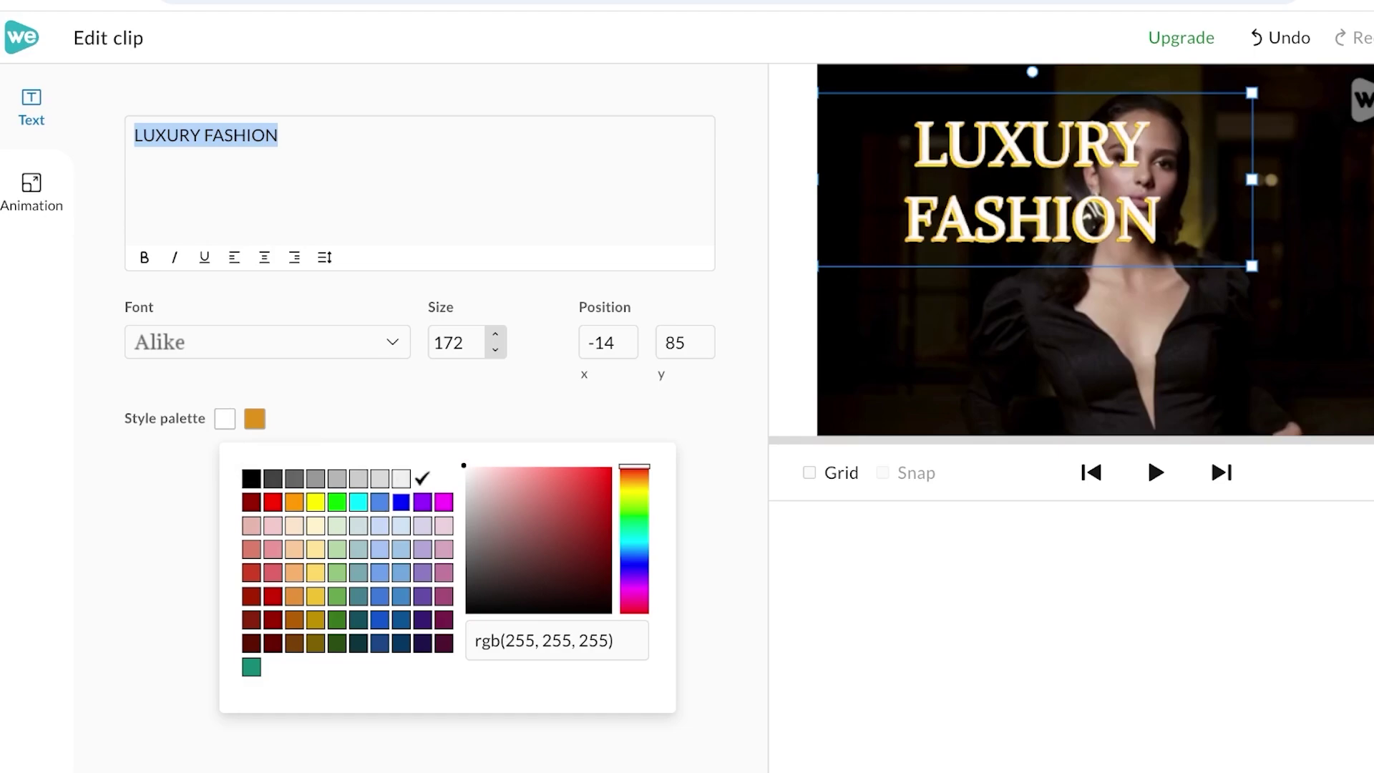
pyautogui.click(380, 479)
pyautogui.click(255, 419)
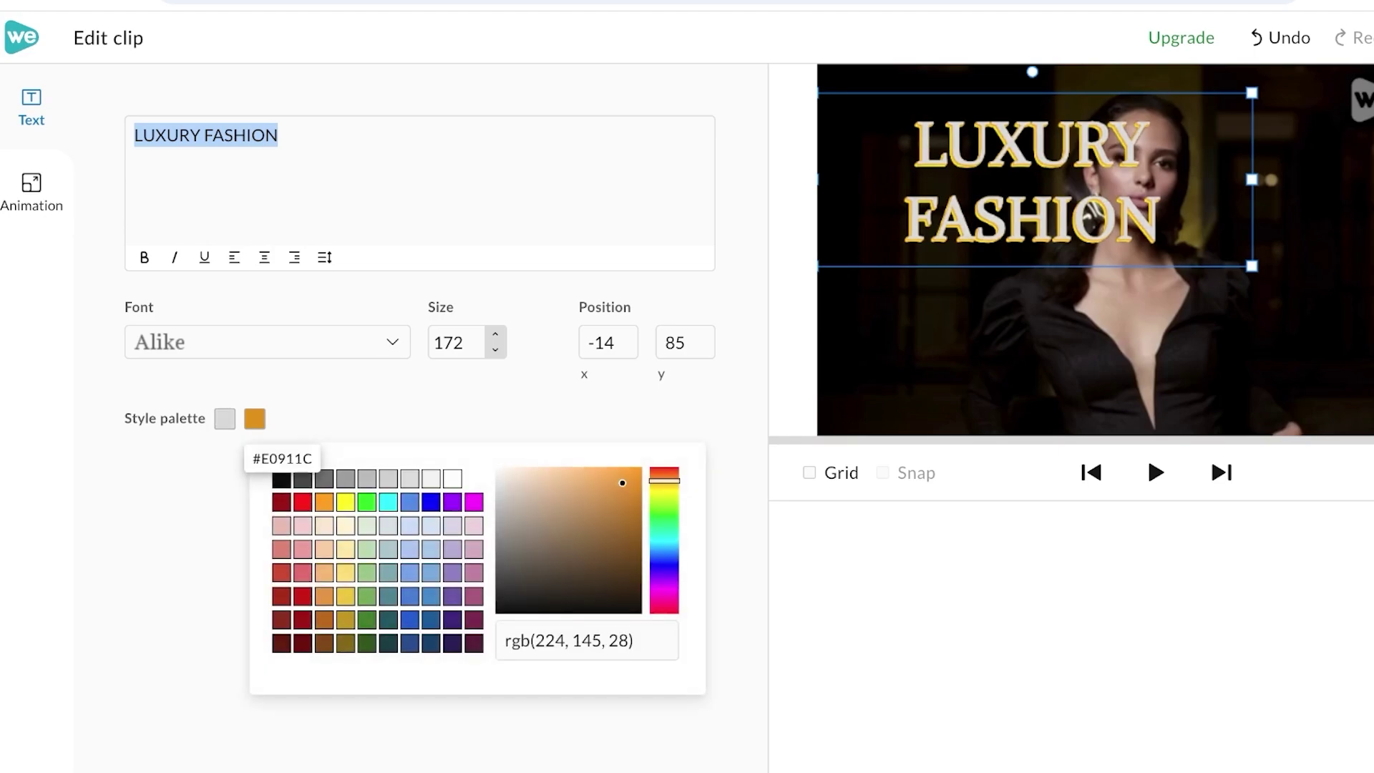
pyautogui.click(282, 479)
pyautogui.click(255, 418)
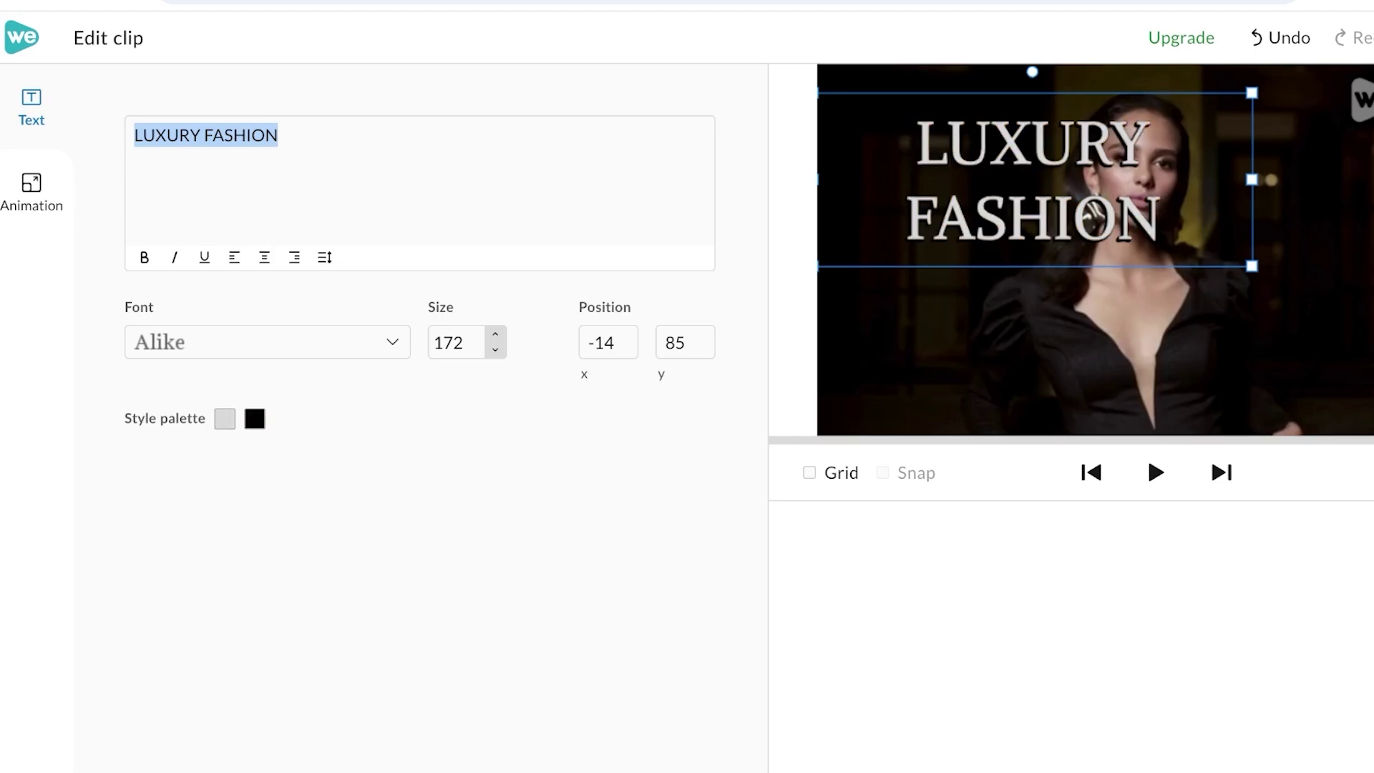
# - Reduce the title's font size to 134 and reposition it at about x 48, y 159
pyautogui.click(495, 350)
pyautogui.click(496, 350)
pyautogui.click(495, 350)
pyautogui.click(495, 350)
pyautogui.click(495, 350)
pyautogui.click(495, 350)
pyautogui.doubleClick(495, 350)
pyautogui.click(495, 350)
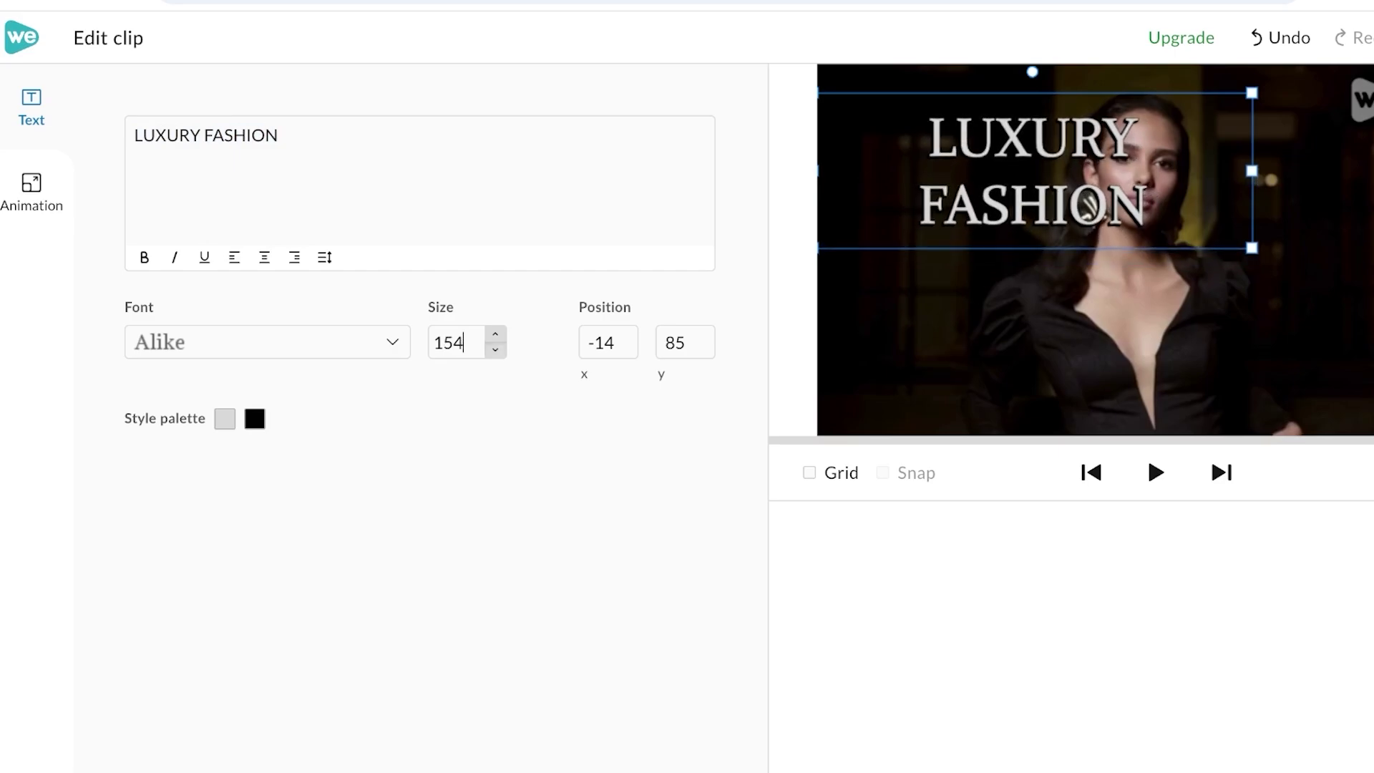
pyautogui.press('Down')
pyautogui.press('Down')
pyautogui.press('Down')
pyautogui.press('Down')
pyautogui.press('Down')
pyautogui.press('Down')
pyautogui.press('Down')
pyautogui.press('Down')
pyautogui.press('Down')
pyautogui.press('Down')
pyautogui.press('Down')
pyautogui.press('Down')
pyautogui.press('Down')
pyautogui.press('Down')
pyautogui.press('Down')
pyautogui.press('Down')
pyautogui.press('Down')
pyautogui.press('Down')
pyautogui.press('Down')
pyautogui.press('Down')
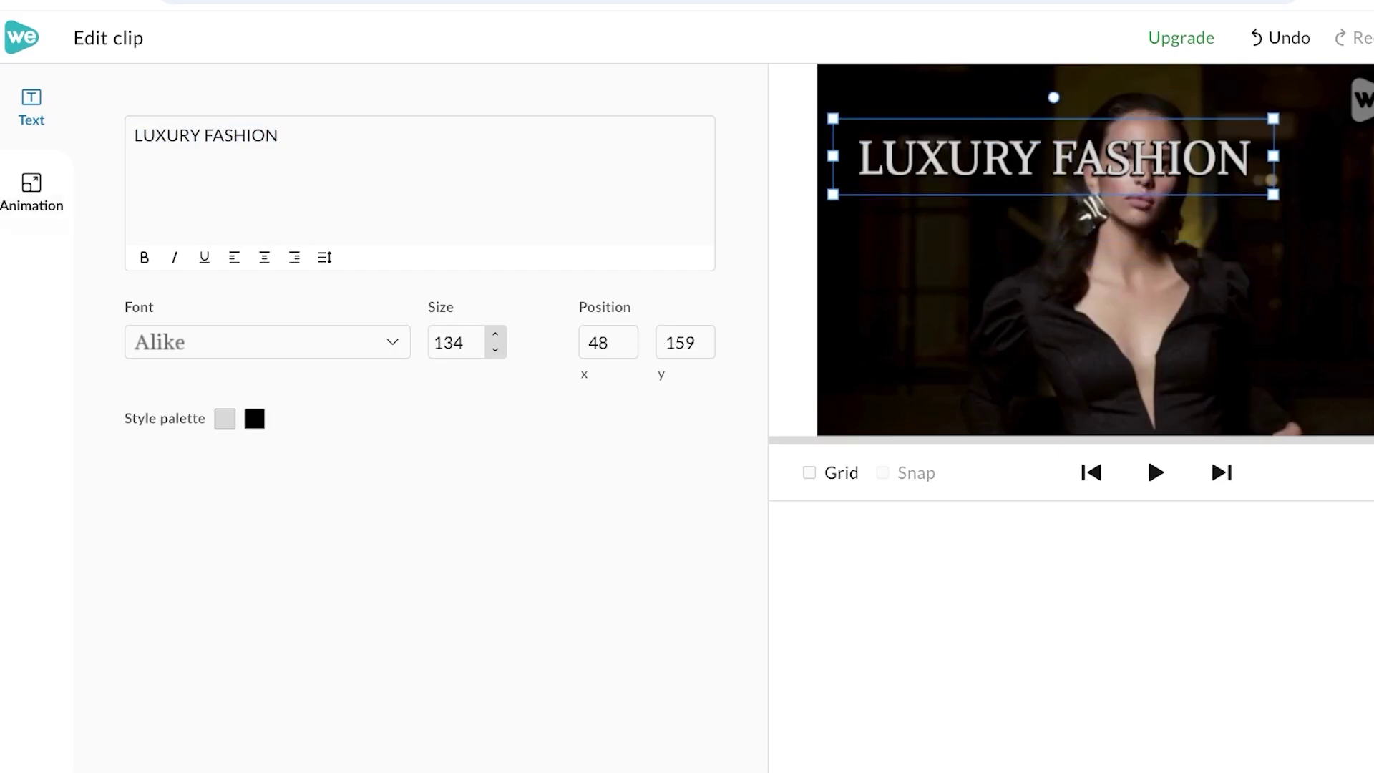
# - Reduce the LUXURY FASHION title's scale in its animation settings
pyautogui.click(31, 192)
pyautogui.moveTo(197, 298)
pyautogui.mouseDown()
pyautogui.moveTo(239, 297)
pyautogui.moveTo(176, 298)
pyautogui.mouseUp()
pyautogui.click(293, 186)
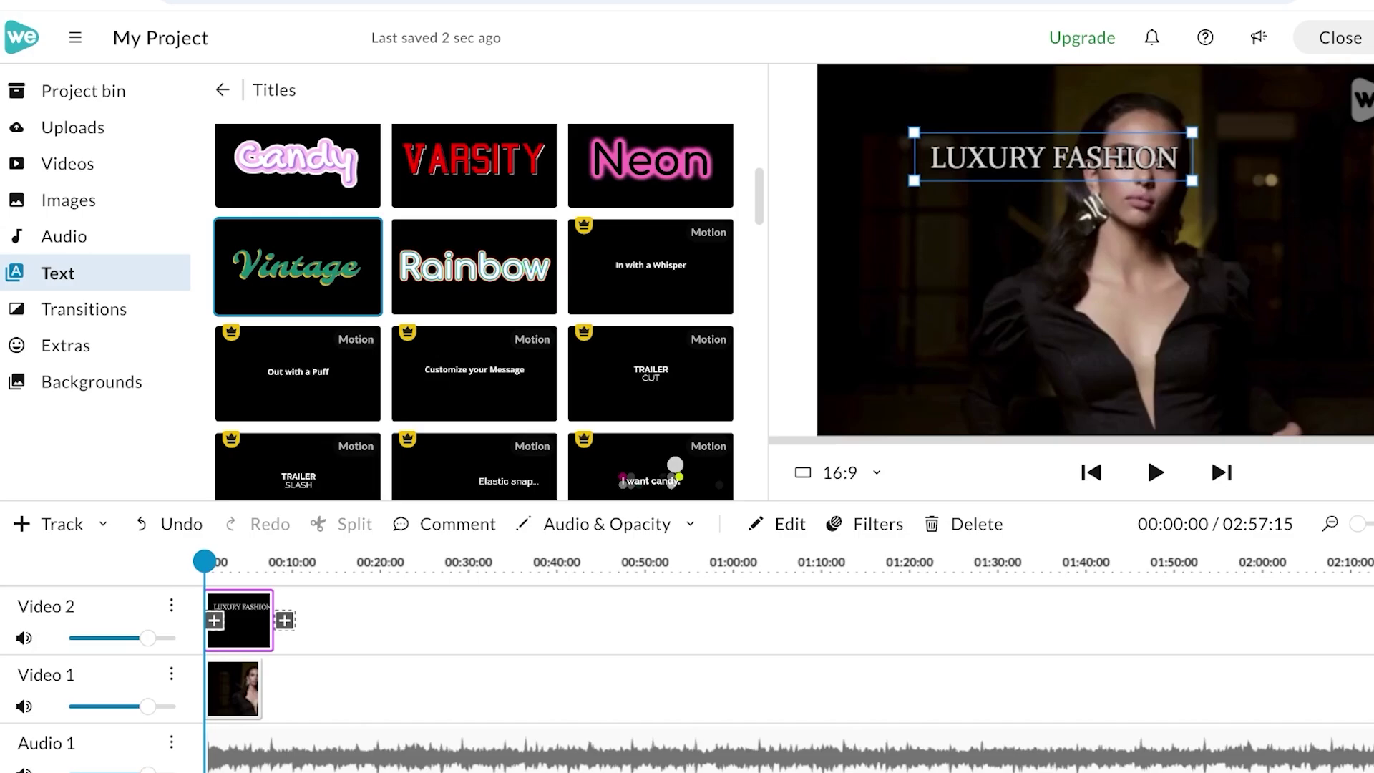
# - Shorten the title clip on Video 2 to about 2 seconds and play the start of the timeline to check it
pyautogui.moveTo(204, 562)
pyautogui.mouseDown()
pyautogui.moveTo(318, 561)
pyautogui.moveTo(209, 561)
pyautogui.mouseUp()
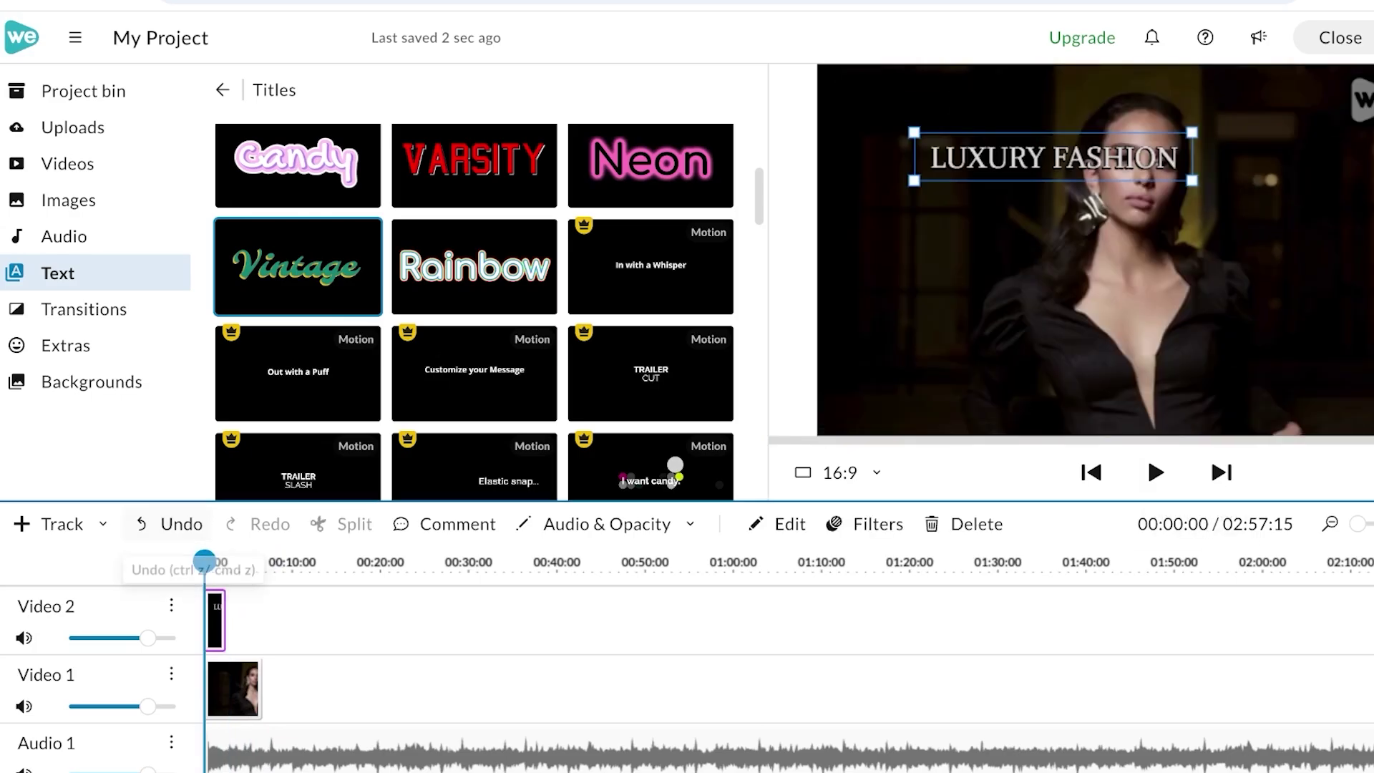
pyautogui.click(1155, 472)
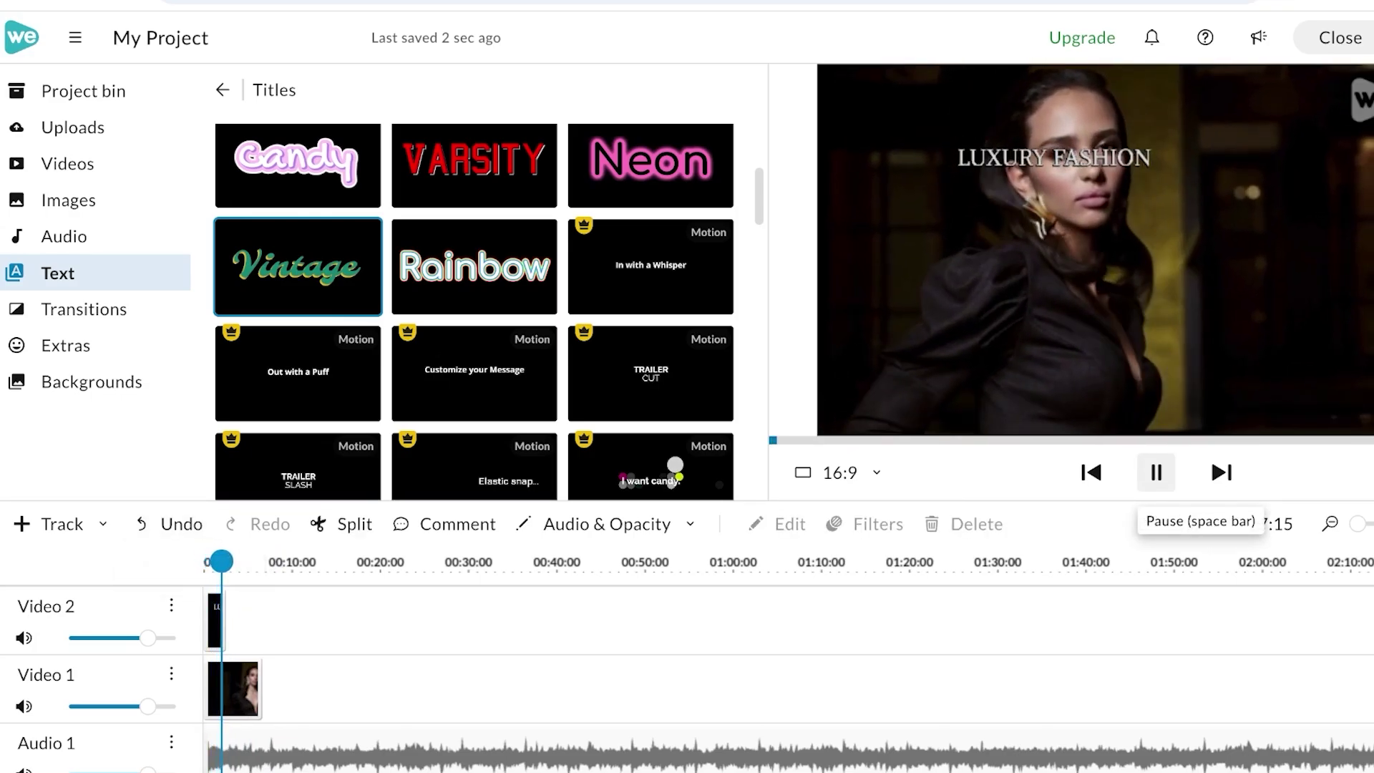
pyautogui.click(1156, 472)
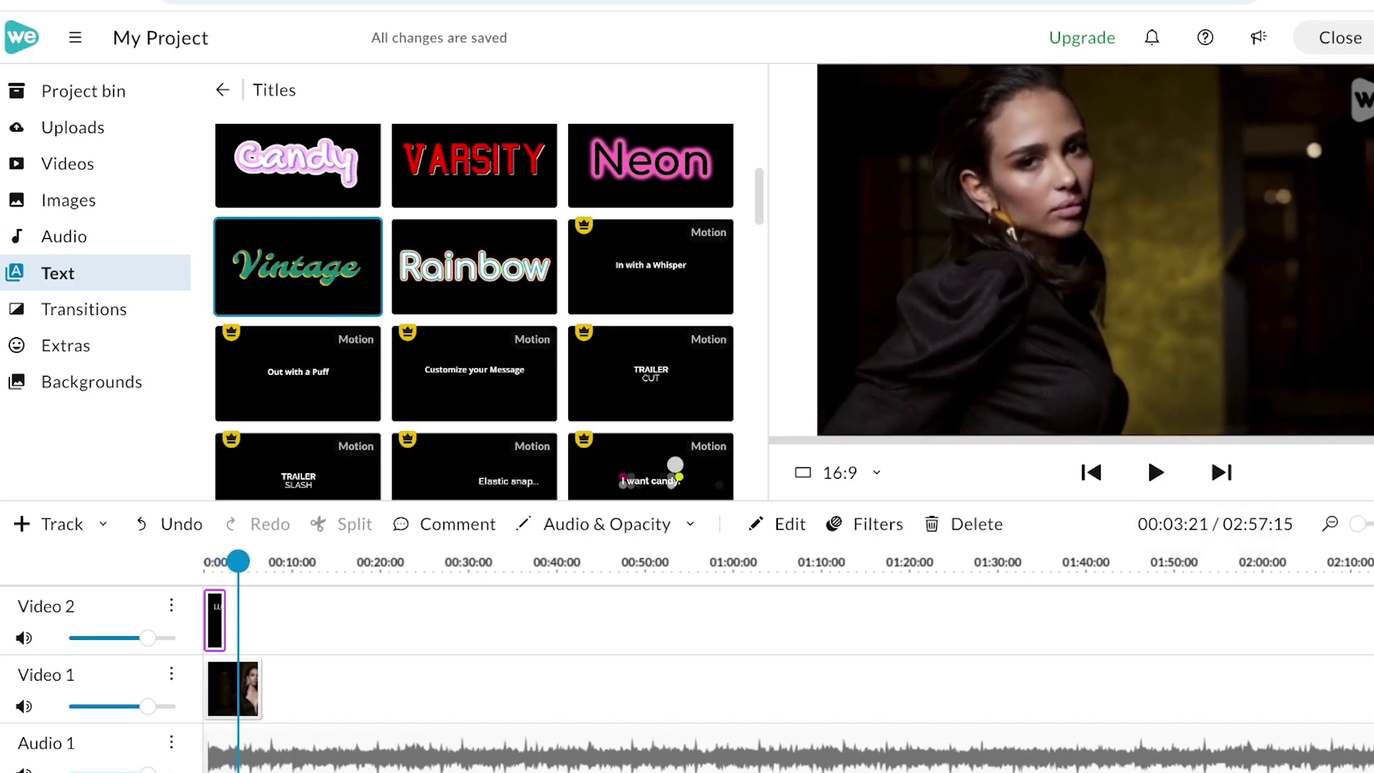
# - Browse the transitions library and preview the Cross fade and Cross blur transitions
pyautogui.click(84, 309)
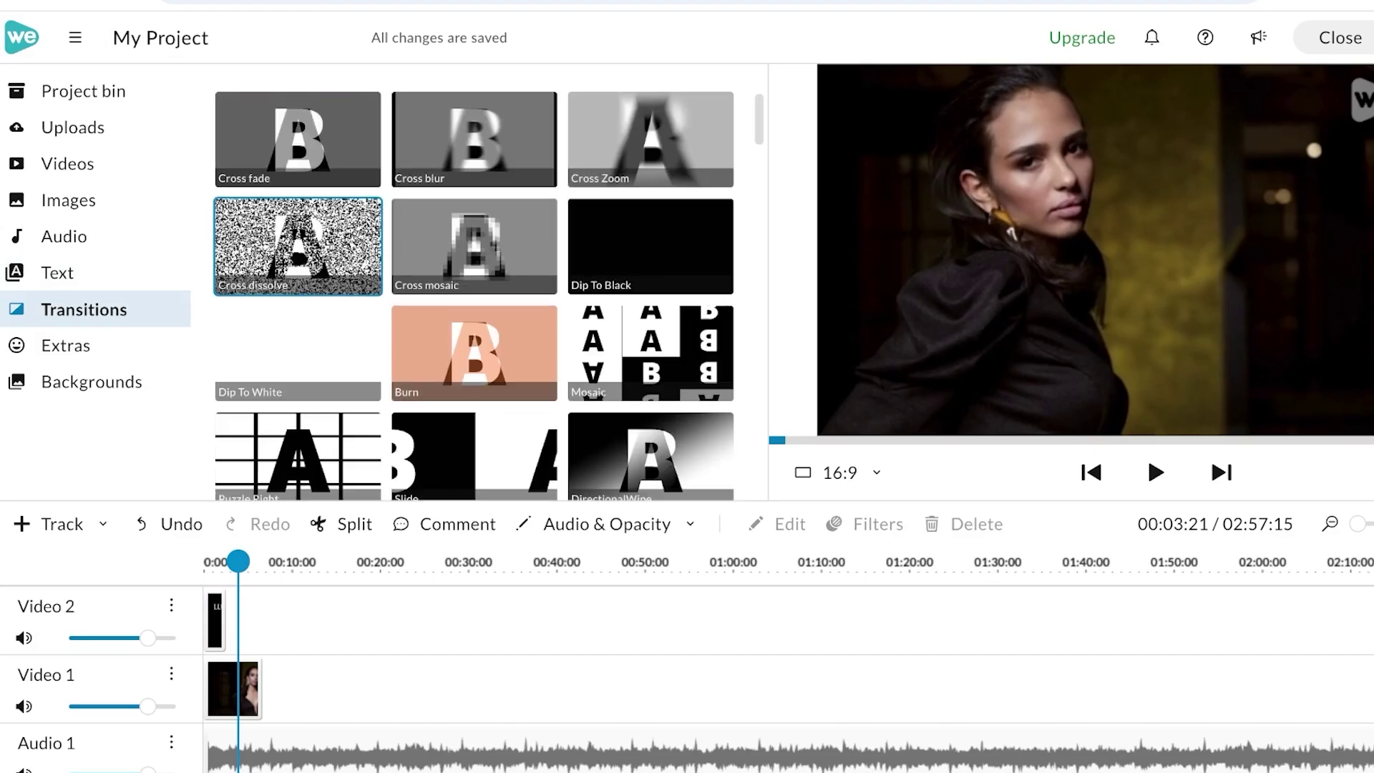
pyautogui.click(298, 140)
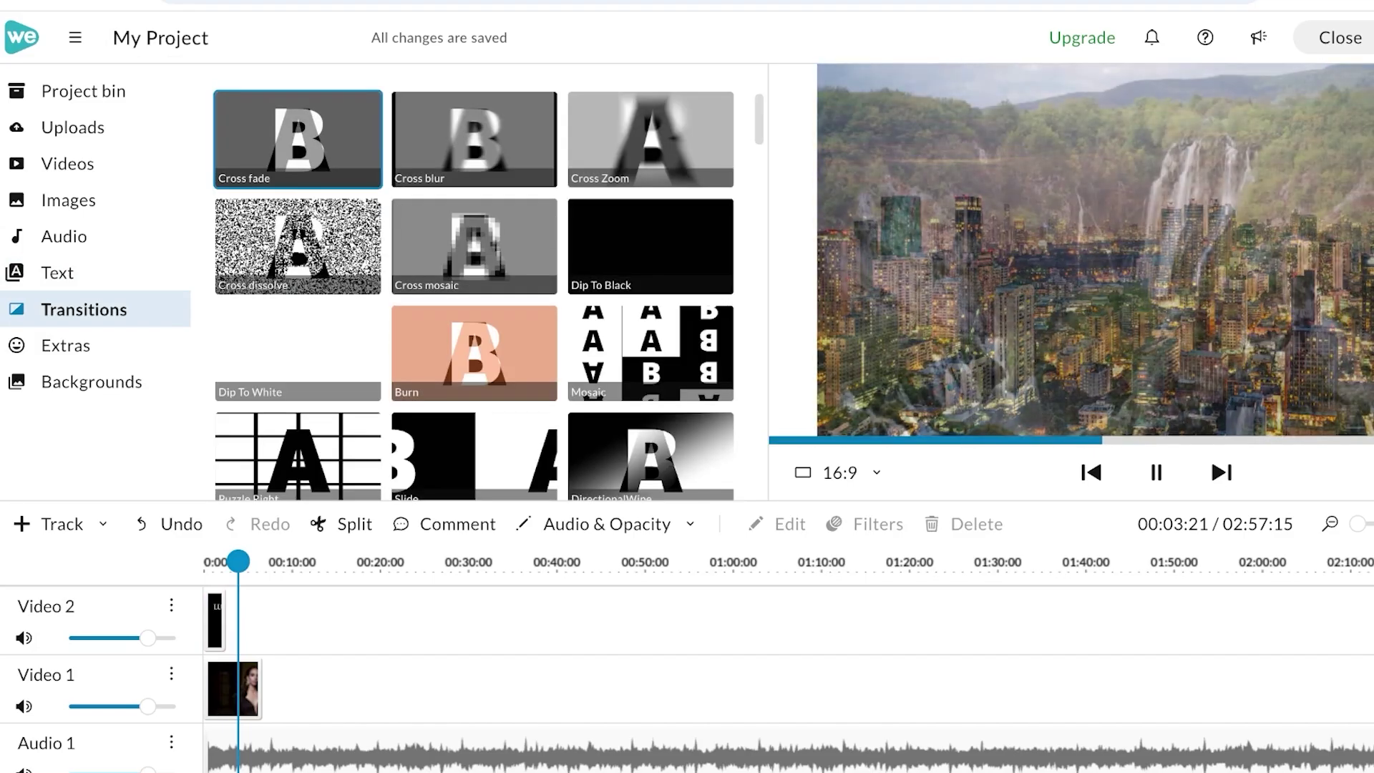
pyautogui.click(473, 139)
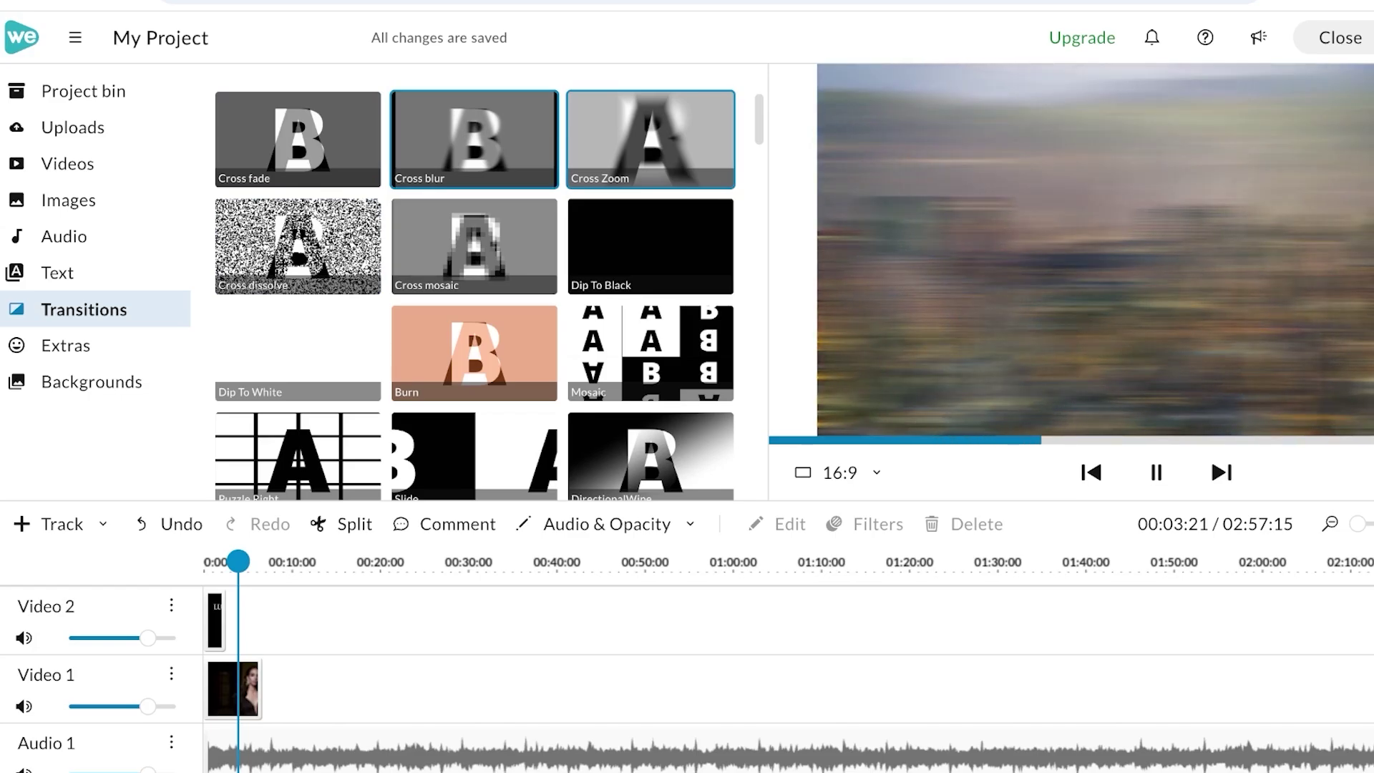
# - Preview further transitions in the library, including Cross Zoom, Dip To Black, Cross mosaic, Cross dissolve, Burn, Mosaic, Dip To White and Slide
pyautogui.click(650, 140)
pyautogui.click(651, 247)
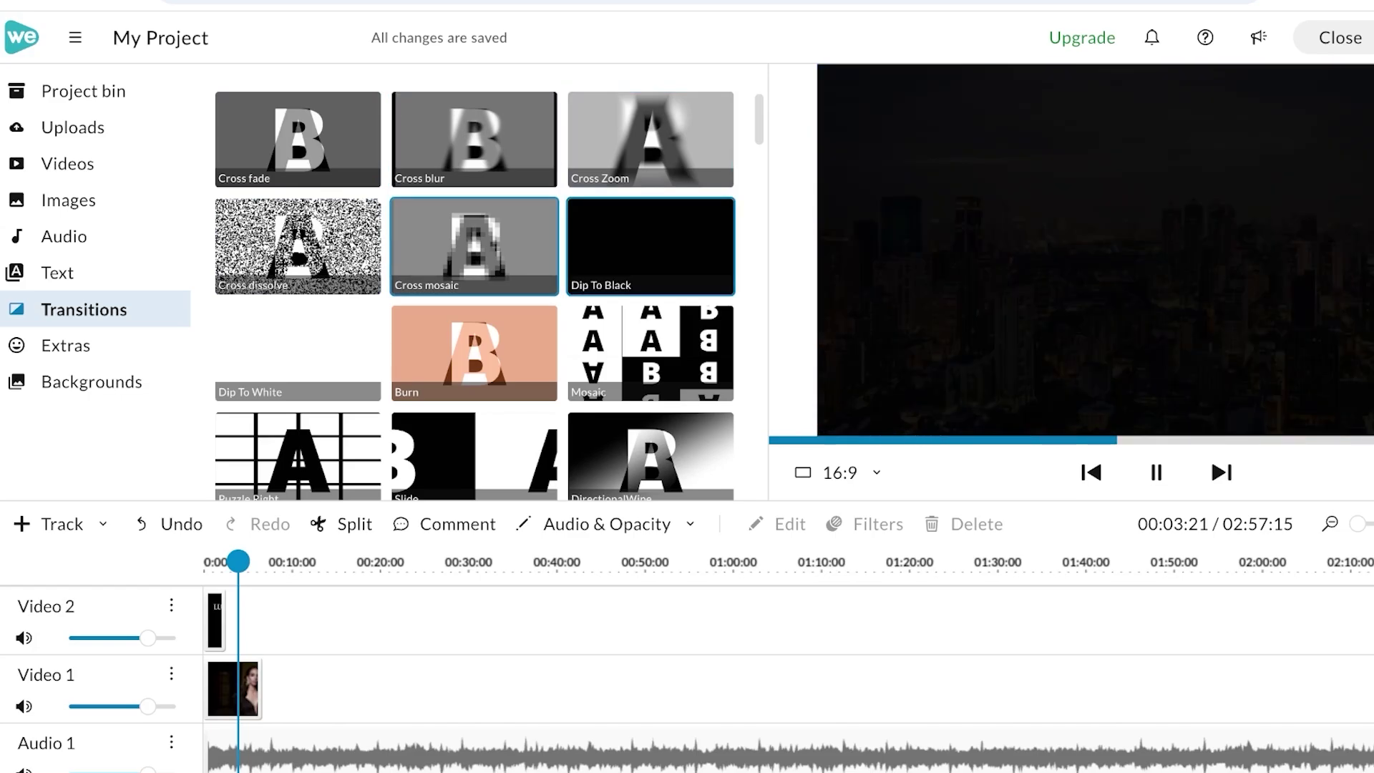
pyautogui.click(474, 247)
pyautogui.click(298, 247)
pyautogui.click(474, 354)
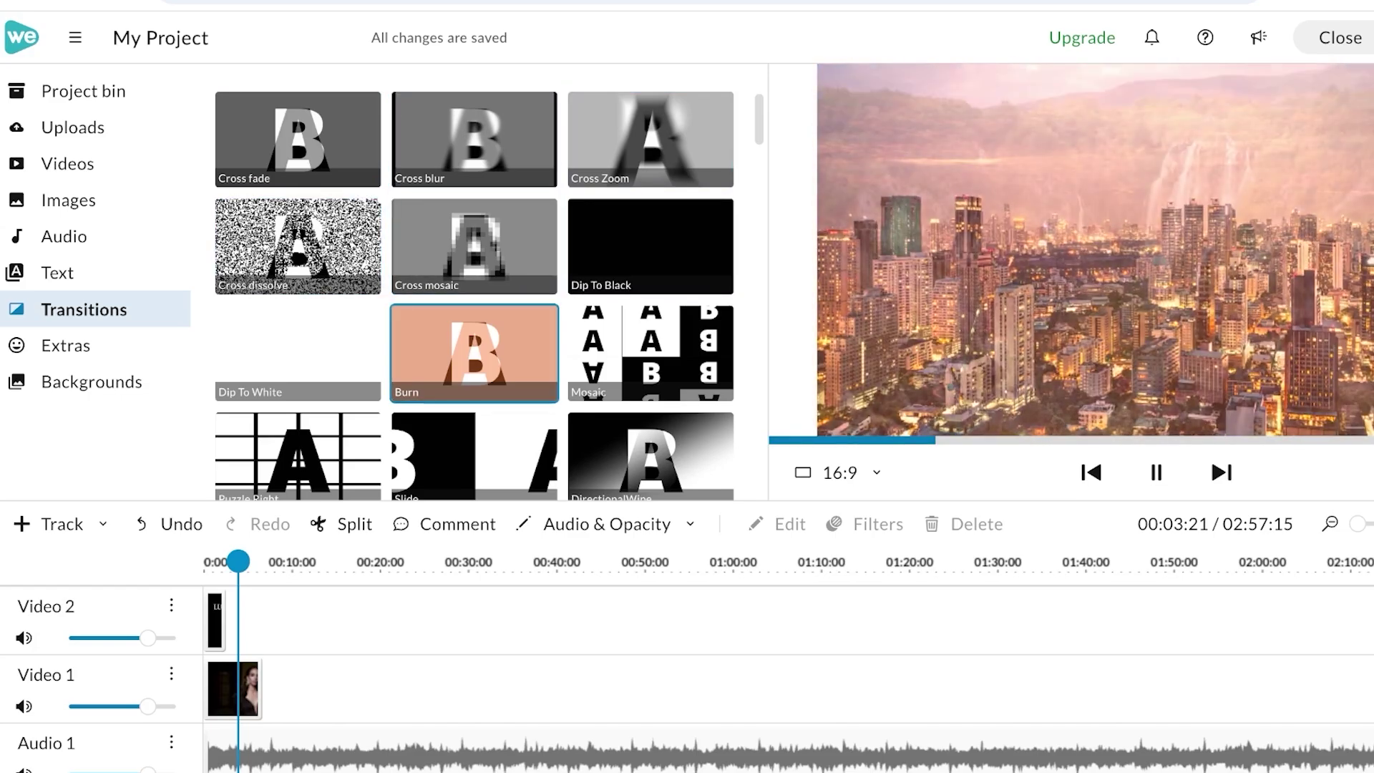
pyautogui.click(651, 354)
pyautogui.click(298, 354)
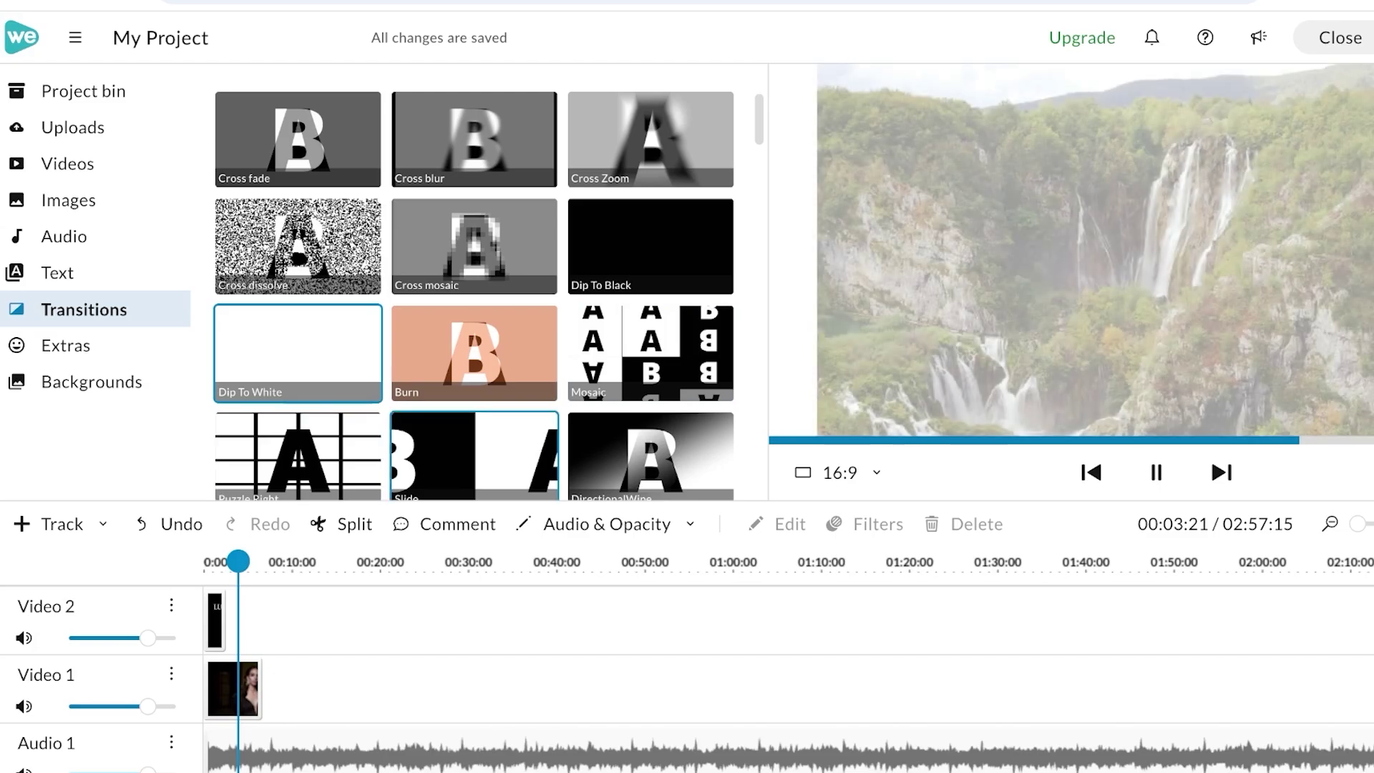
pyautogui.click(475, 455)
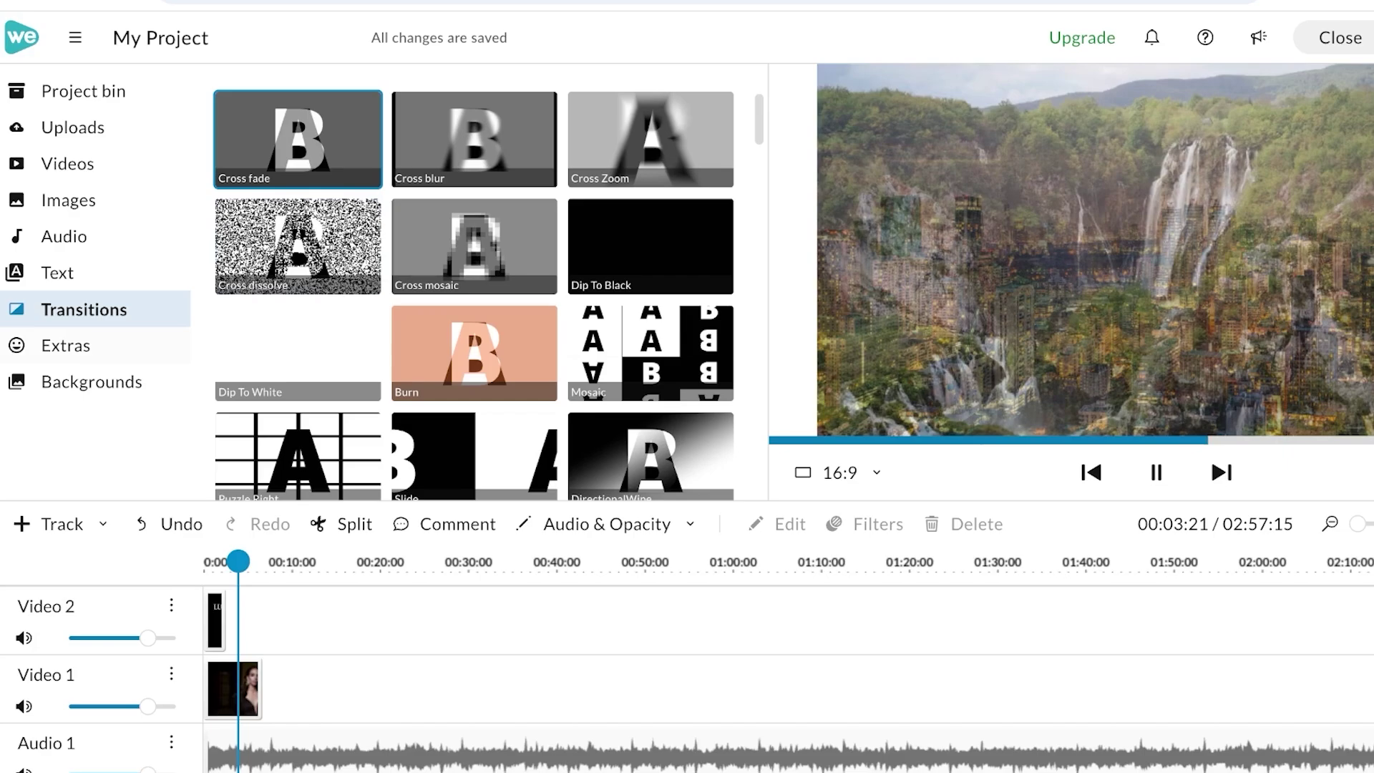
# - Browse the Extras and Backgrounds libraries and preview the golden light-burst animated background
pyautogui.click(65, 345)
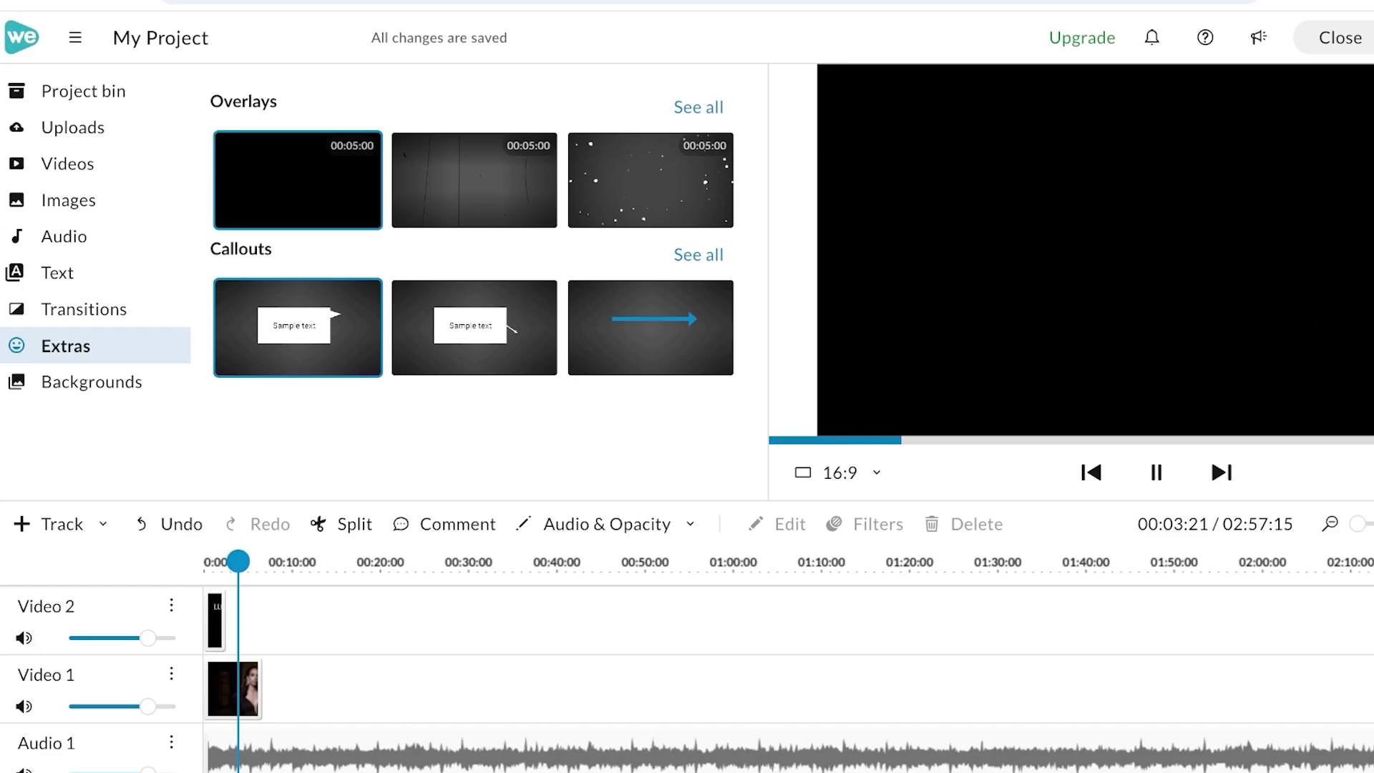
pyautogui.click(92, 382)
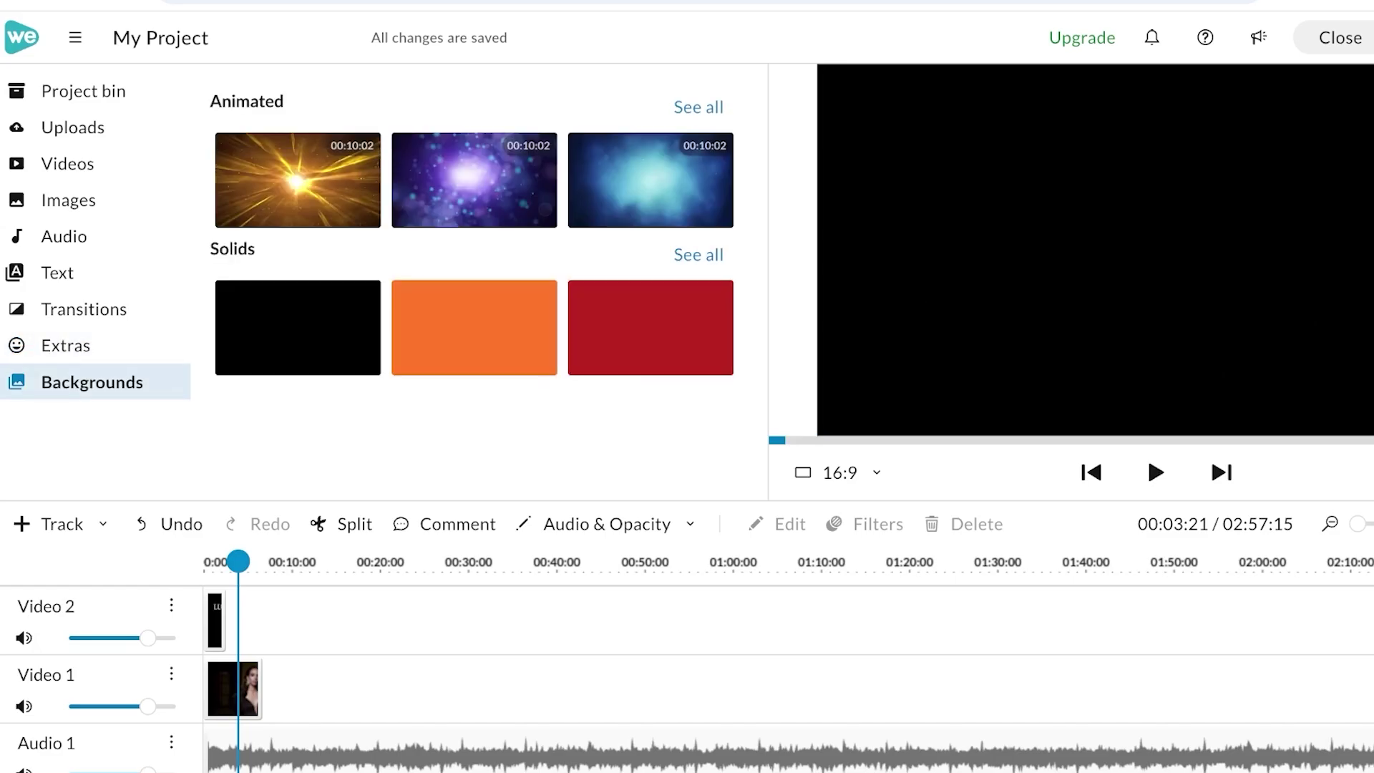
pyautogui.click(247, 689)
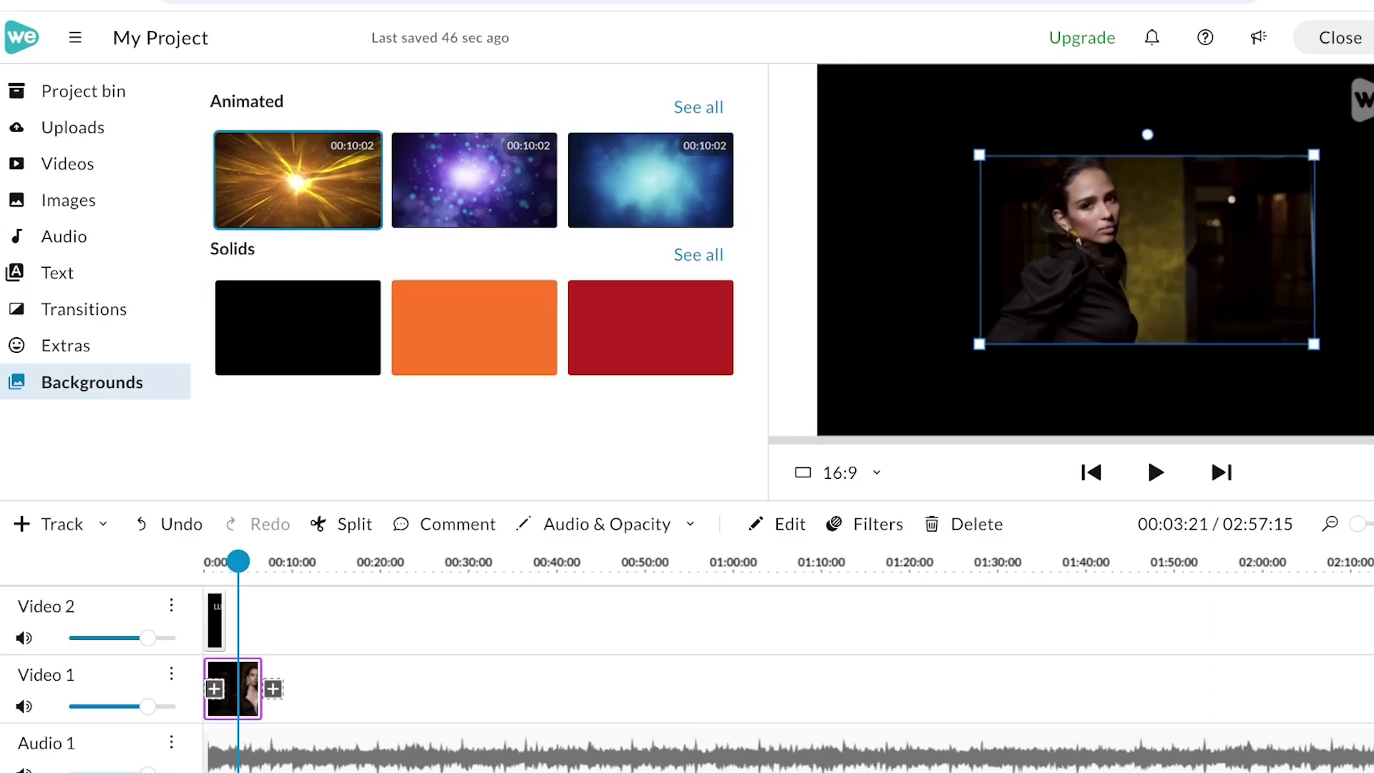
pyautogui.press('space')
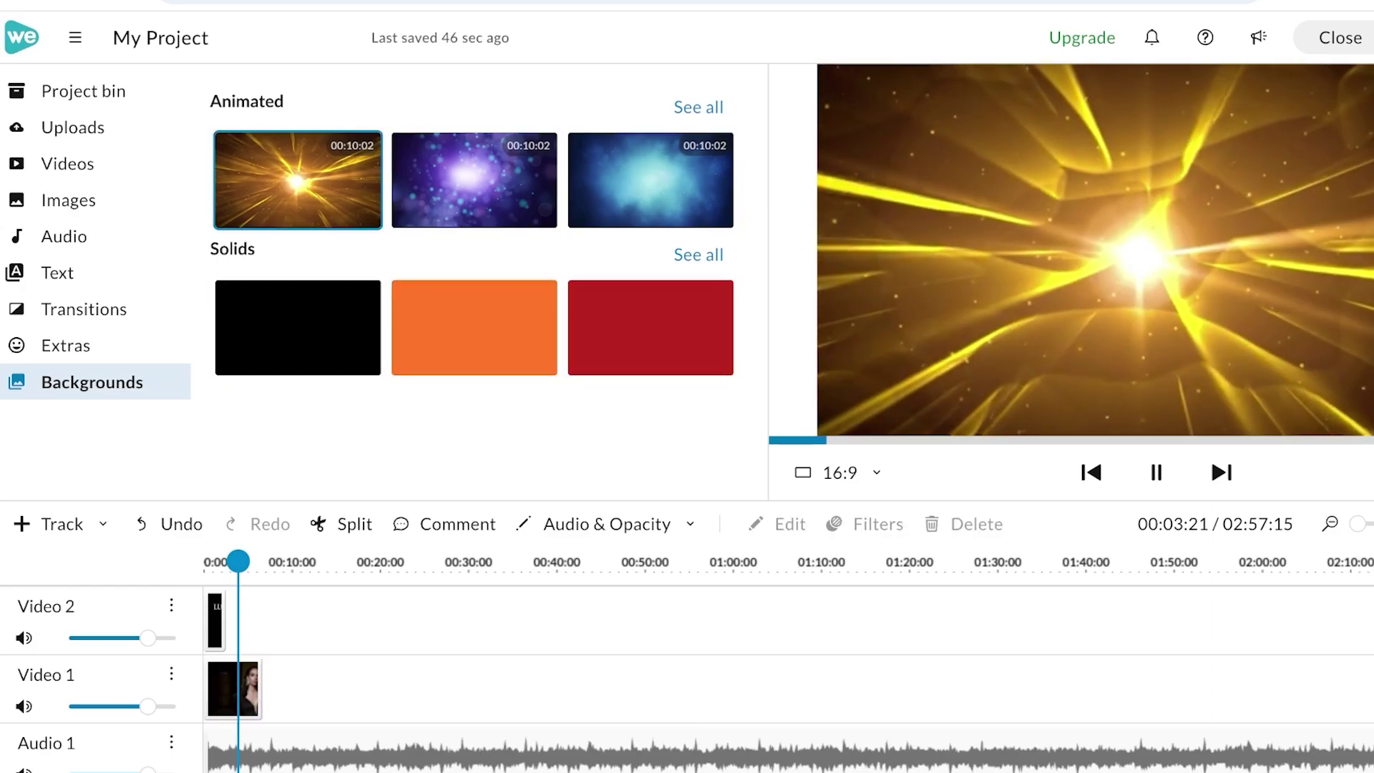
# - Add a new video track and place the golden light-burst animated background at its start
pyautogui.moveTo(298, 180); pyautogui.dragTo(216, 689)
pyautogui.press('Escape')
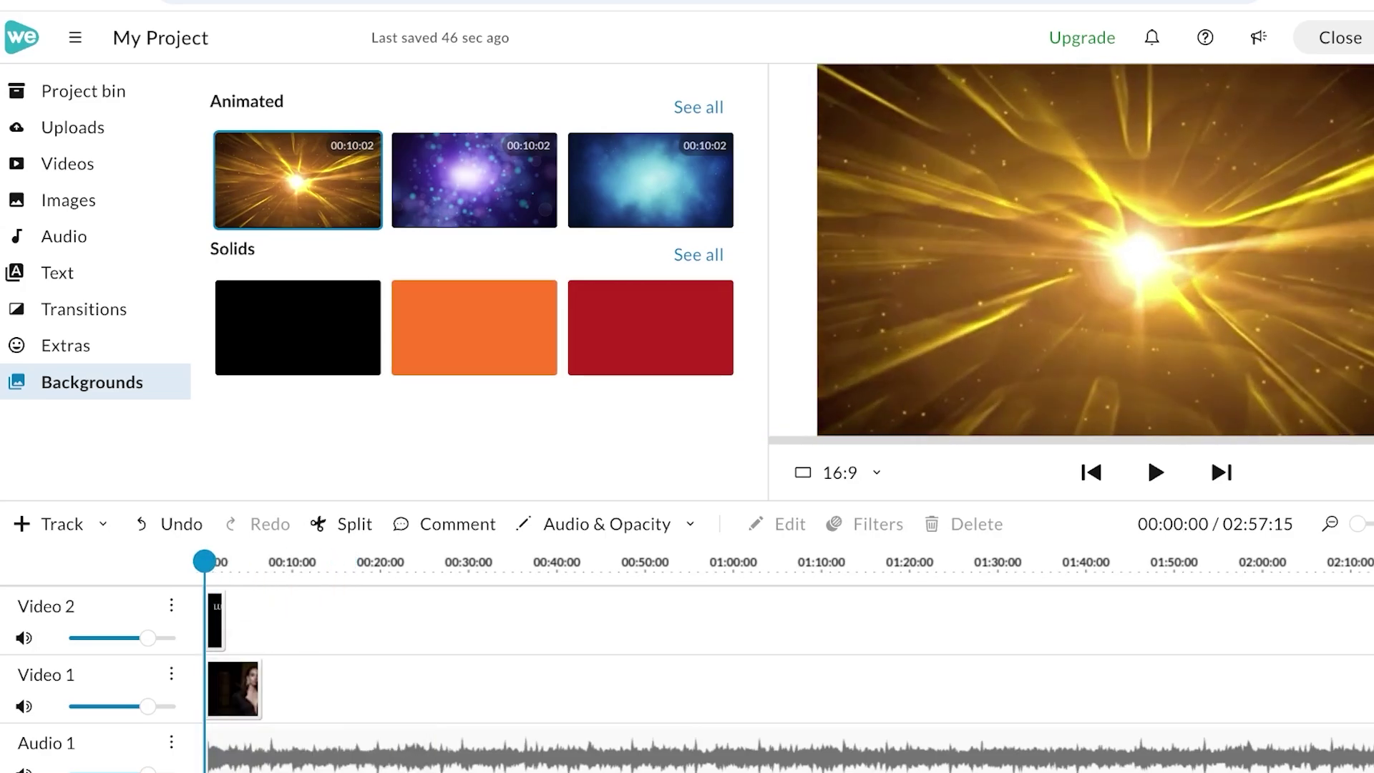
pyautogui.click(239, 689)
pyautogui.click(55, 524)
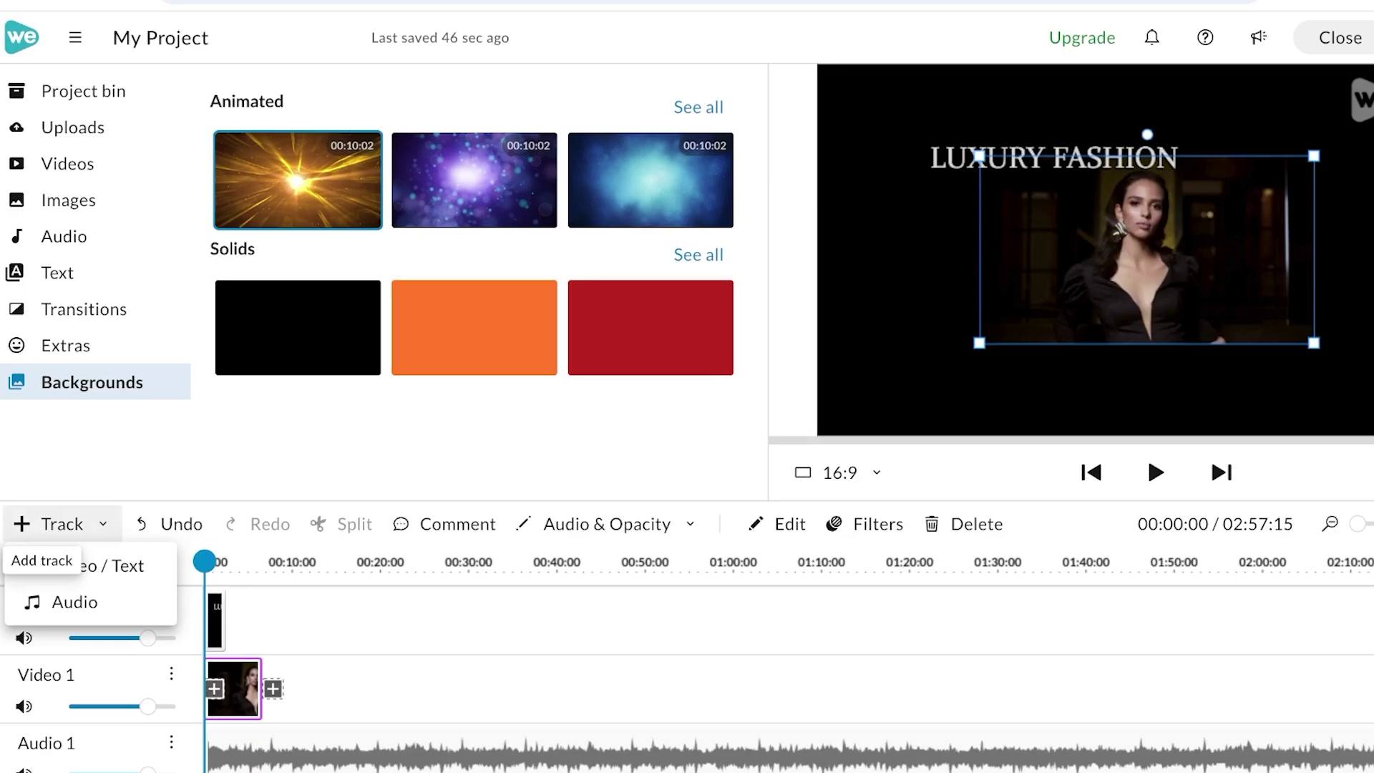
pyautogui.click(96, 564)
pyautogui.moveTo(298, 180); pyautogui.dragTo(247, 619)
pyautogui.click(224, 751)
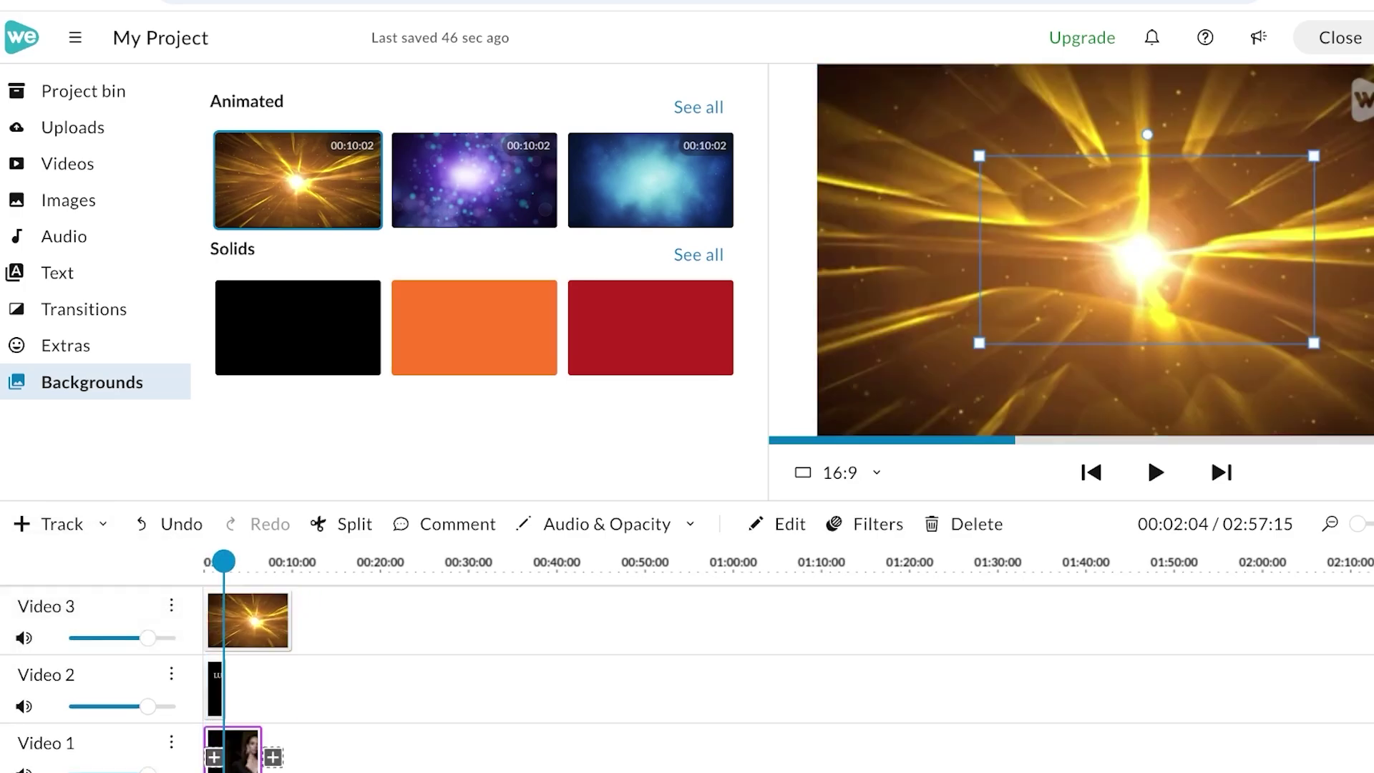
# - Move the Video 3 track with the golden background below both the title track and the fashion clip's track
pyautogui.click(171, 605)
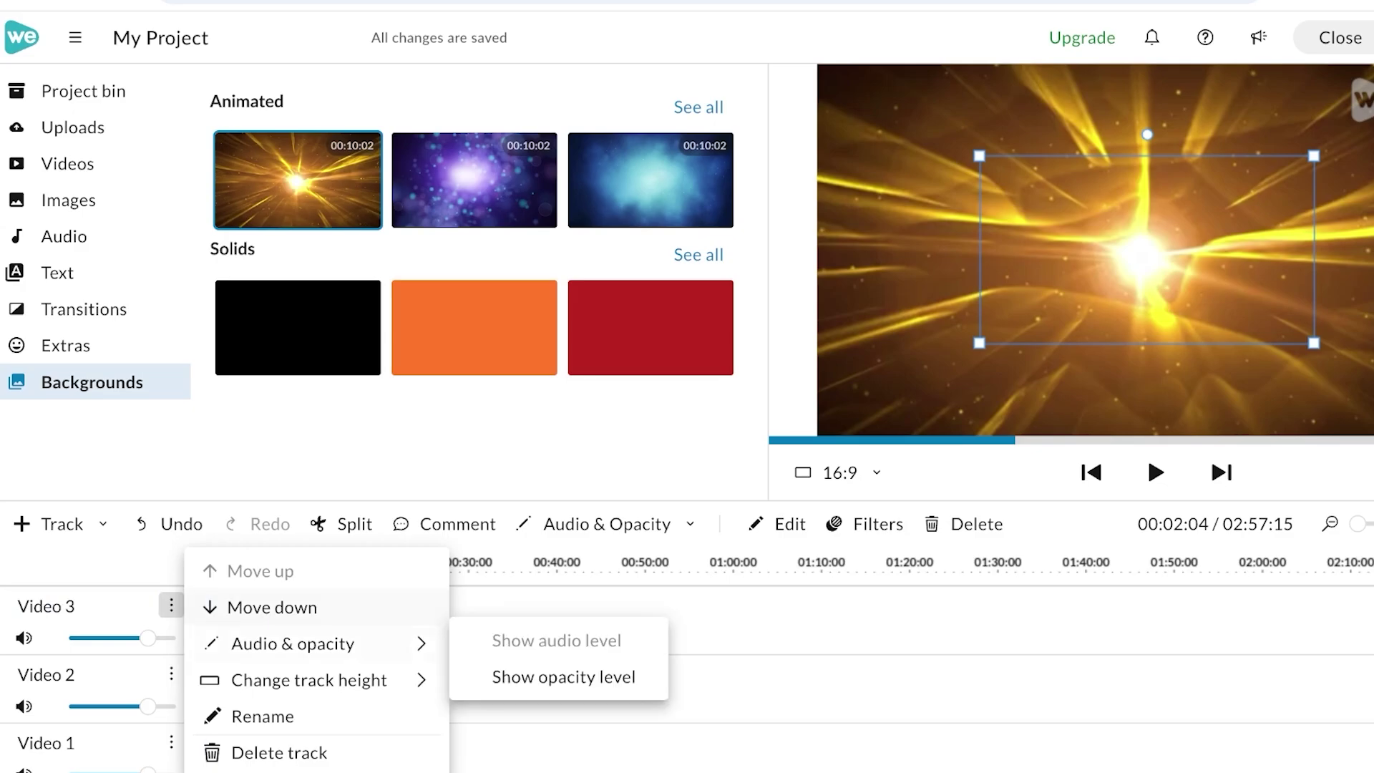
pyautogui.moveTo(315, 680)
pyautogui.moveTo(315, 643)
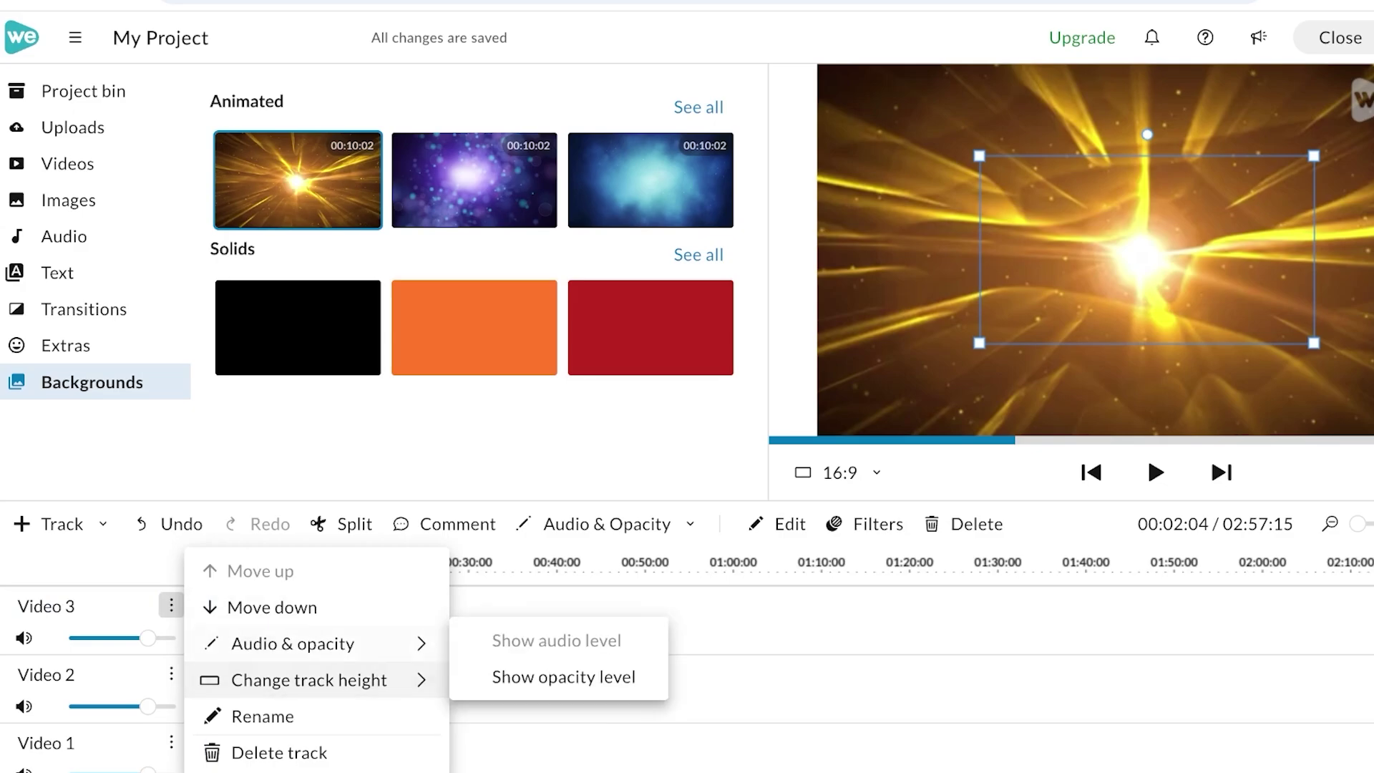
pyautogui.click(561, 700)
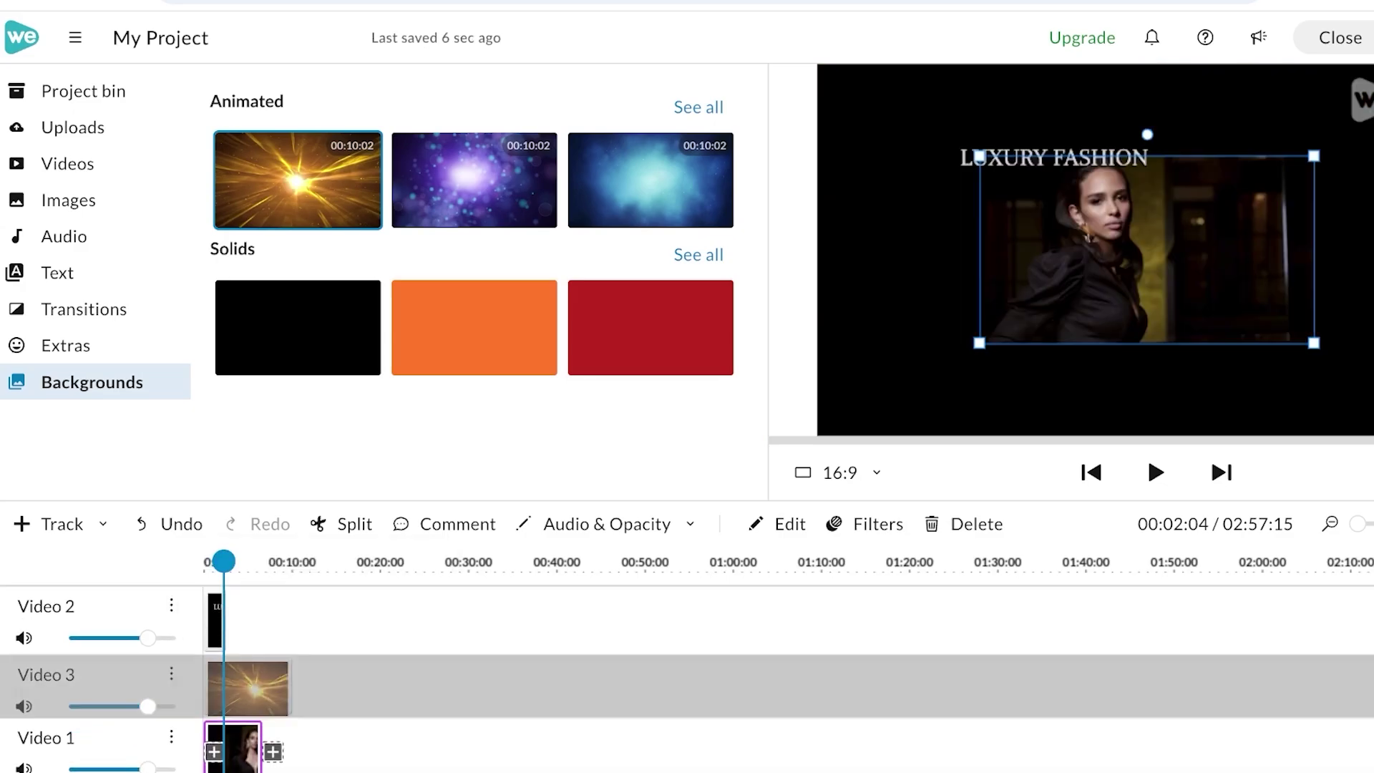
pyautogui.click(171, 674)
pyautogui.click(272, 607)
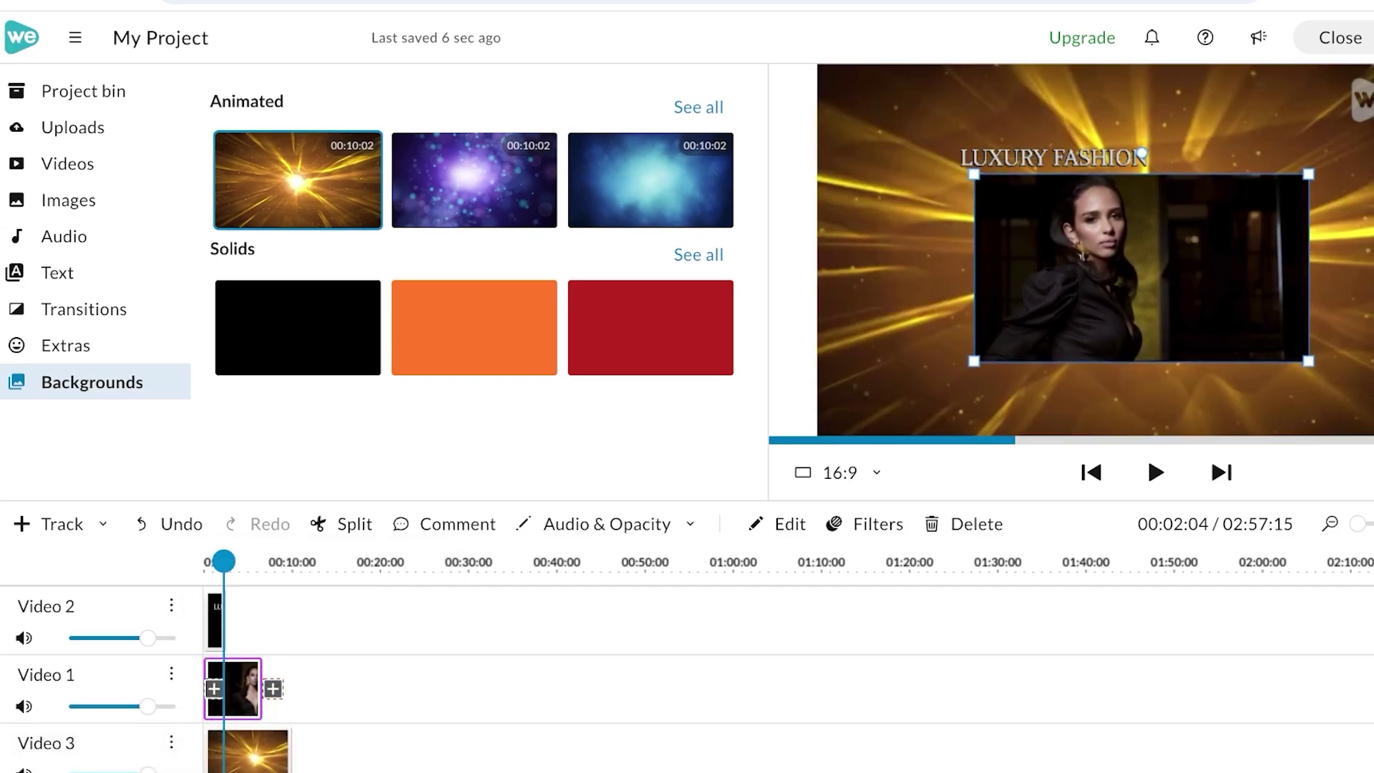
pyautogui.scroll(-1, 429, 687)
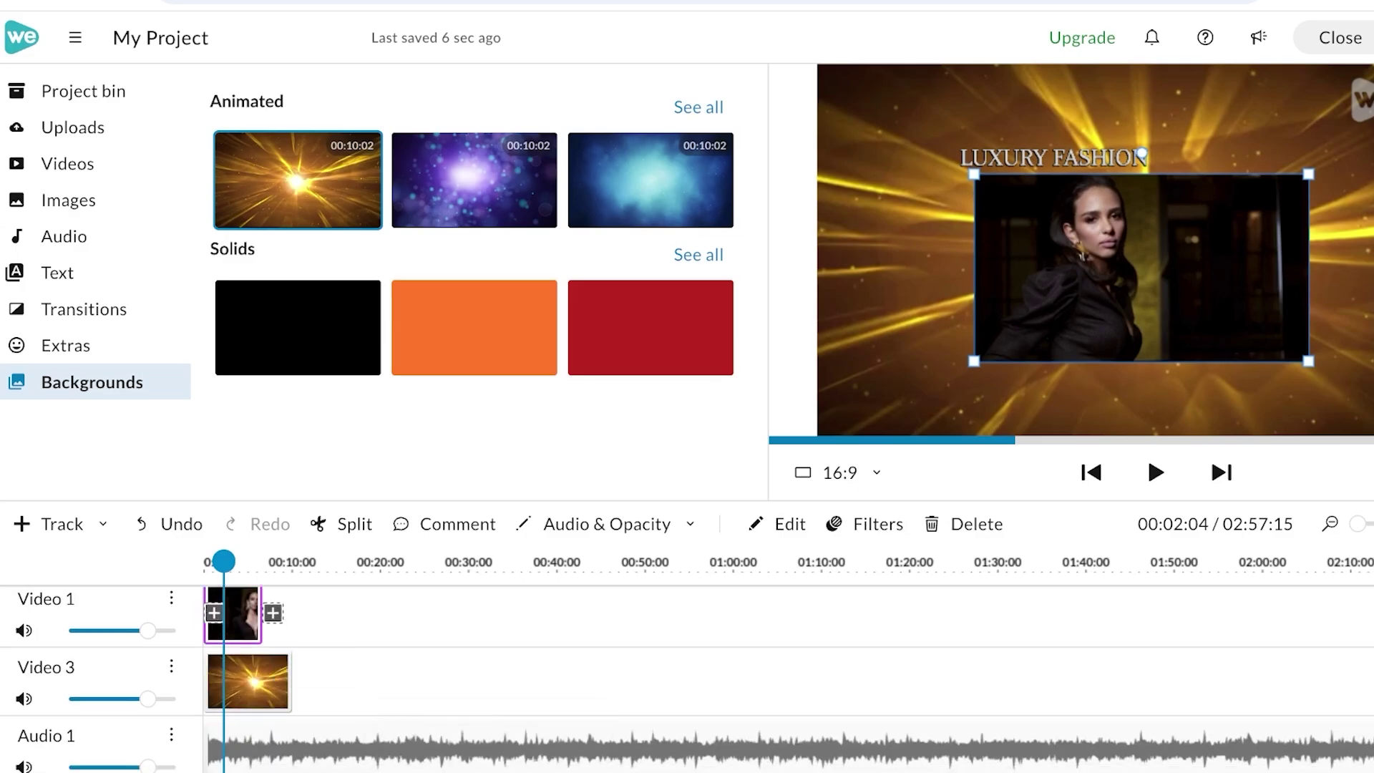
pyautogui.scroll(1, 172, 673)
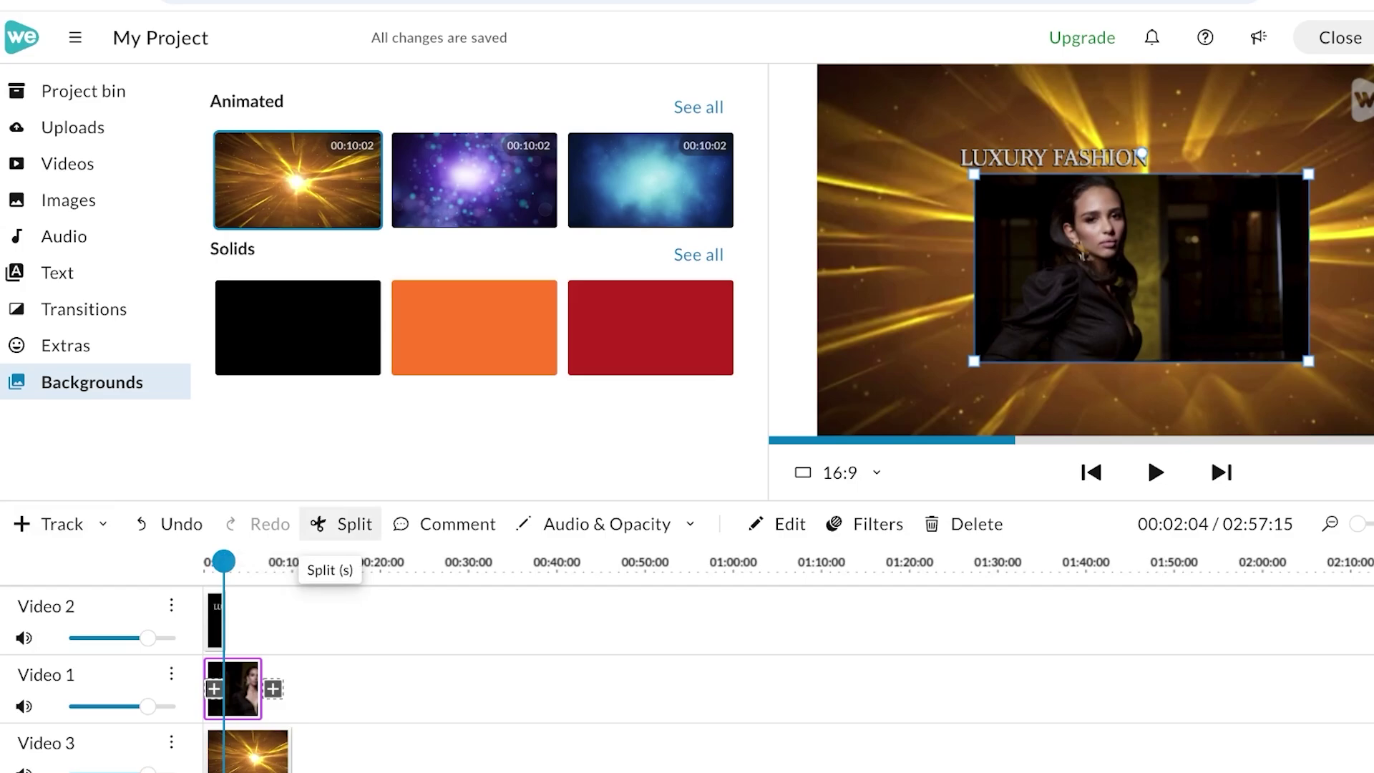
# - Review the fashion clip's Transform, Keying, Color and Speed editing options and return to the timeline
pyautogui.click(780, 524)
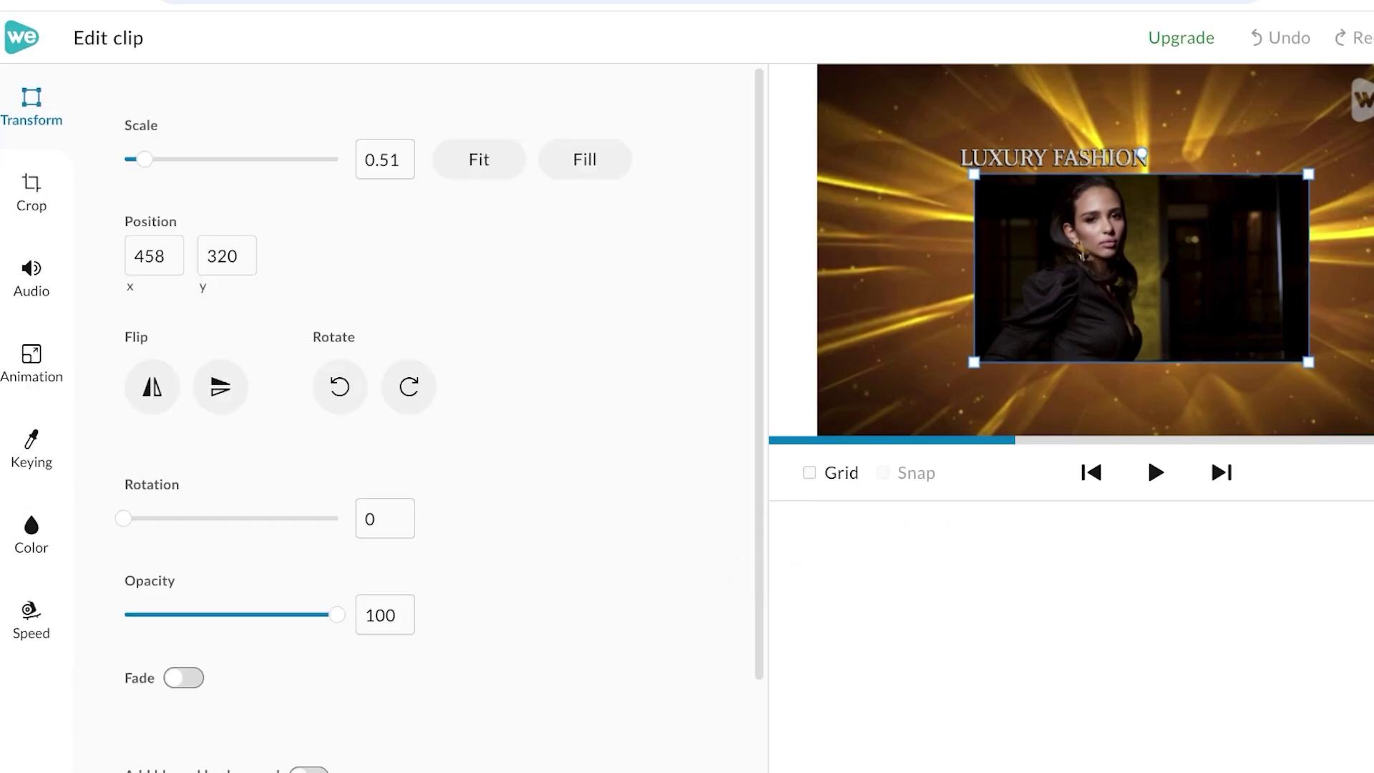
pyautogui.scroll(-2, 220, 287)
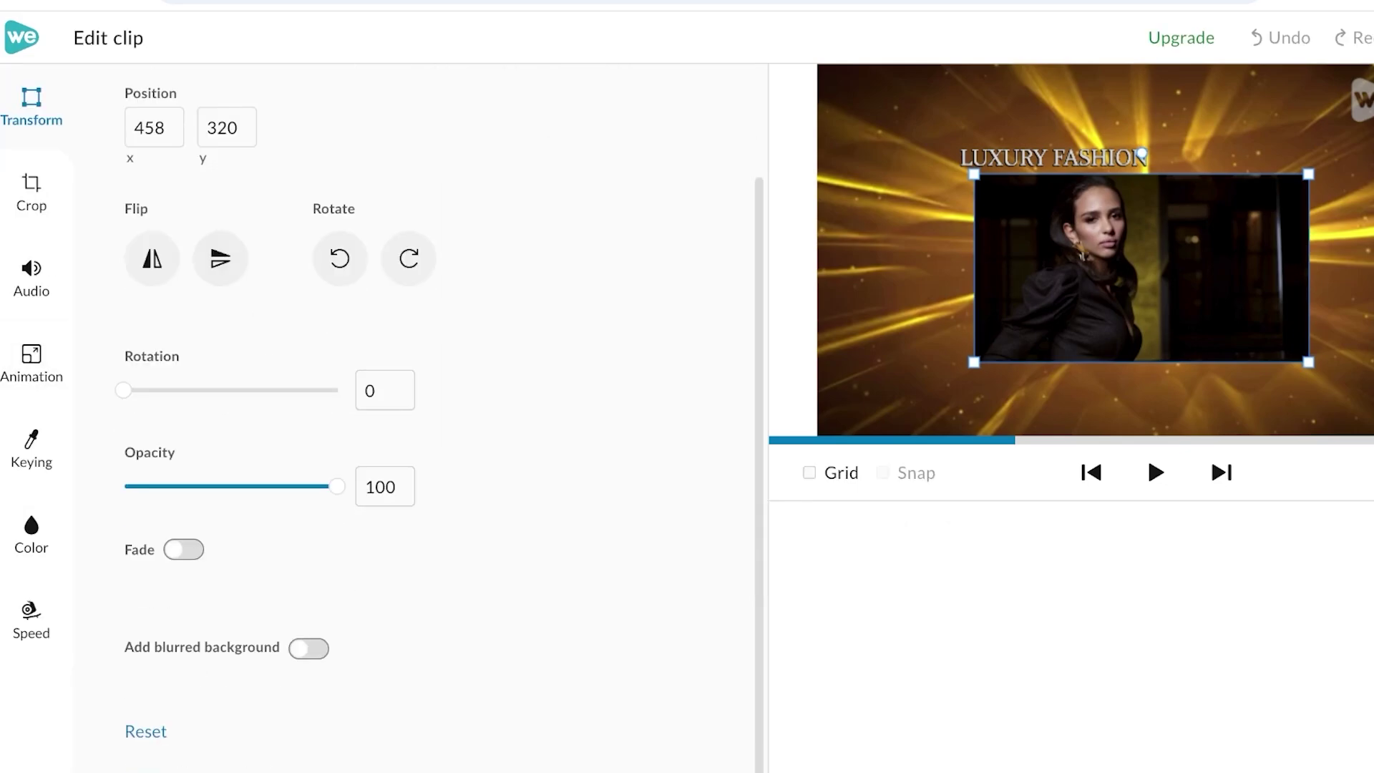
pyautogui.scroll(1, 415, 415)
pyautogui.click(31, 449)
pyautogui.click(32, 535)
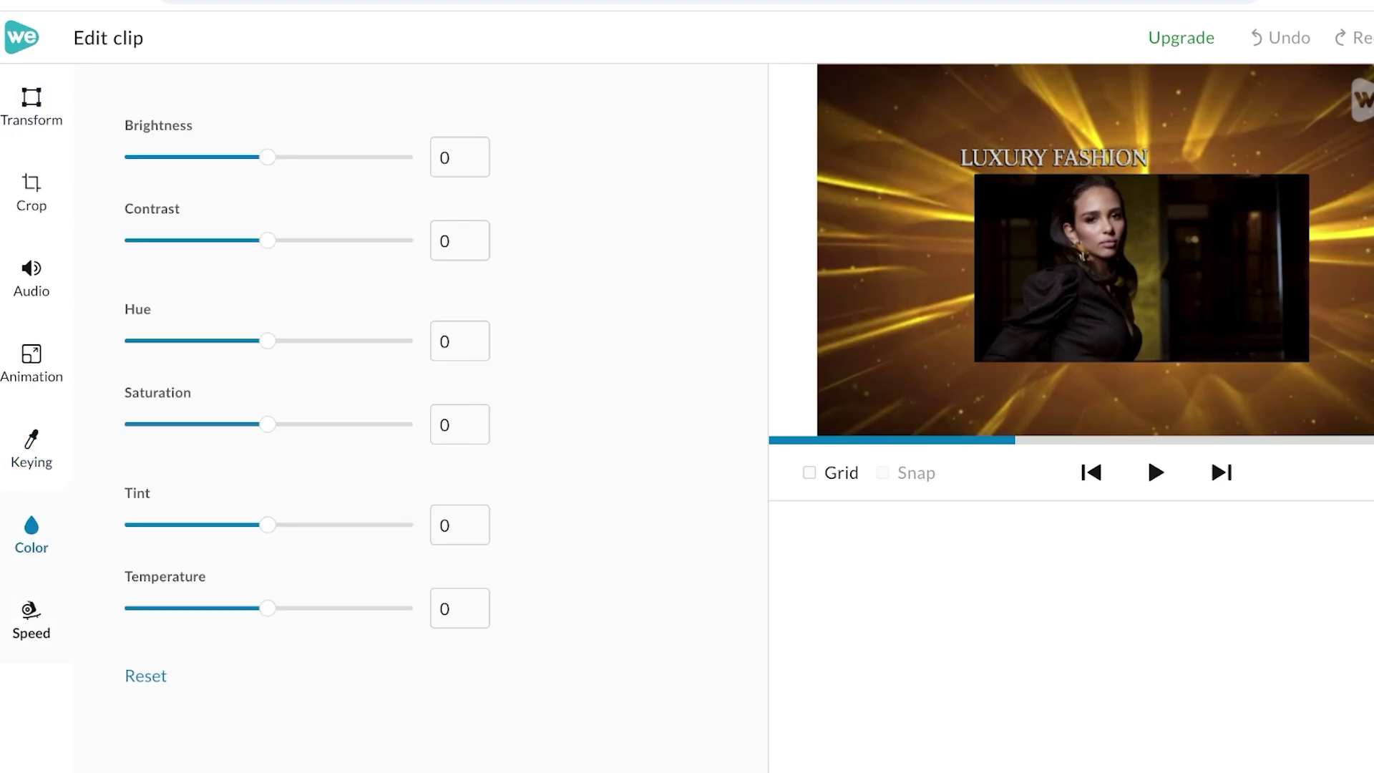
pyautogui.click(32, 620)
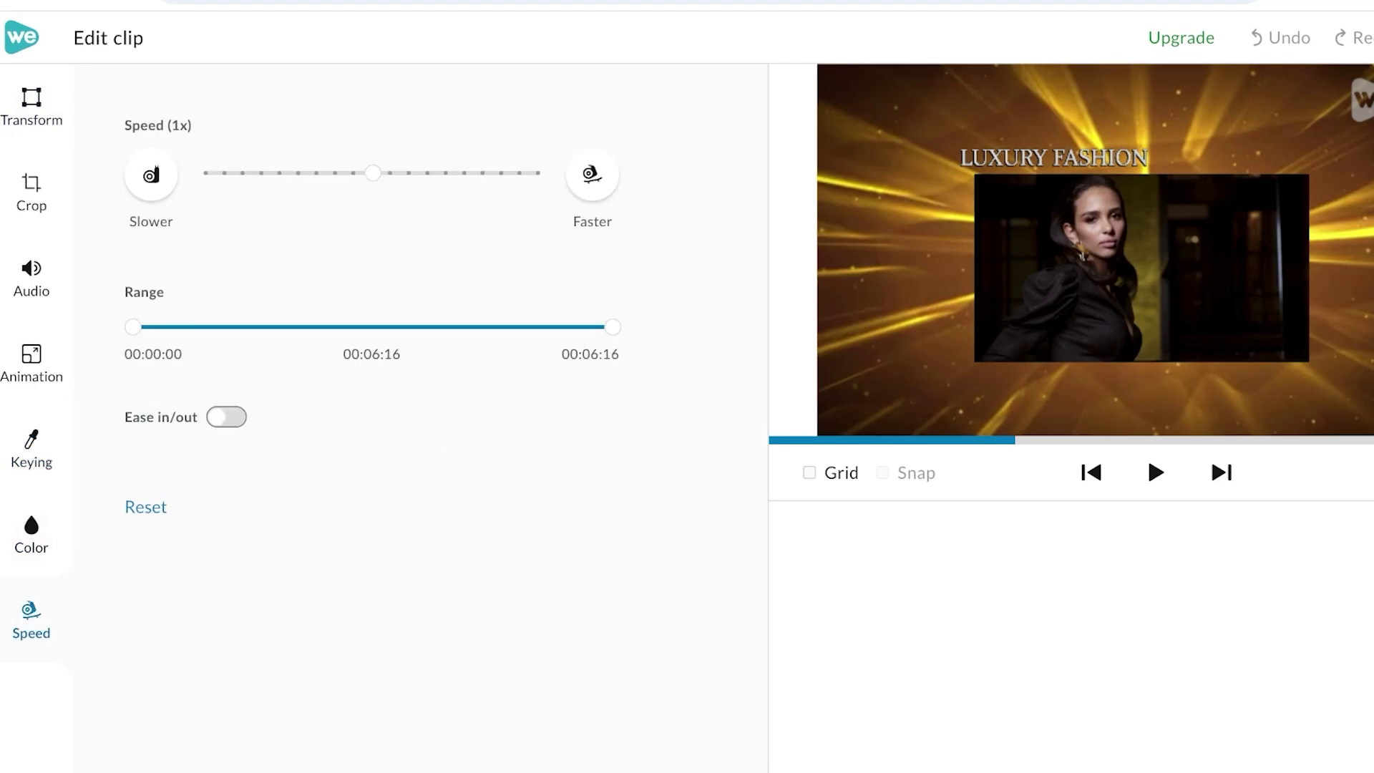
pyautogui.press('Escape')
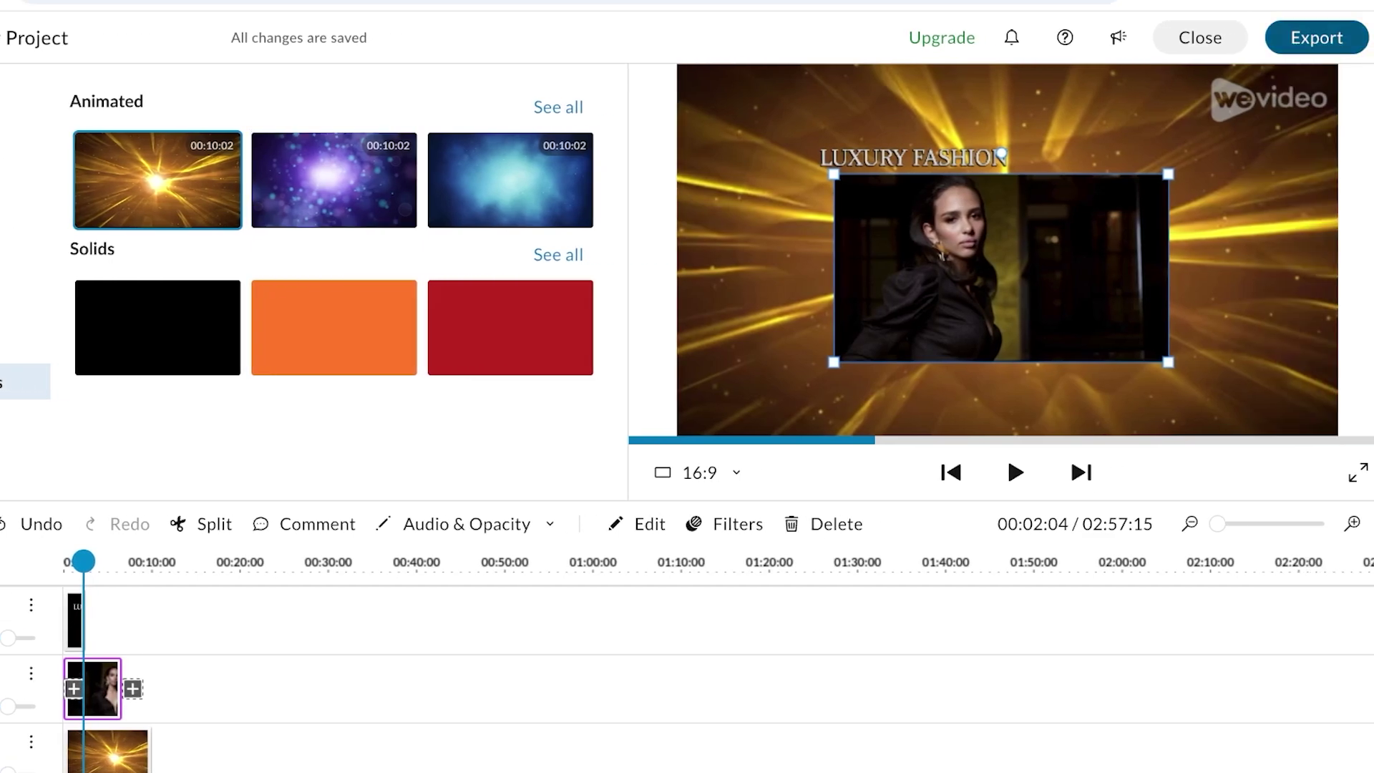
# - Open the export options, title the export "sample" and choose the Video (MP4) format
pyautogui.click(1317, 37)
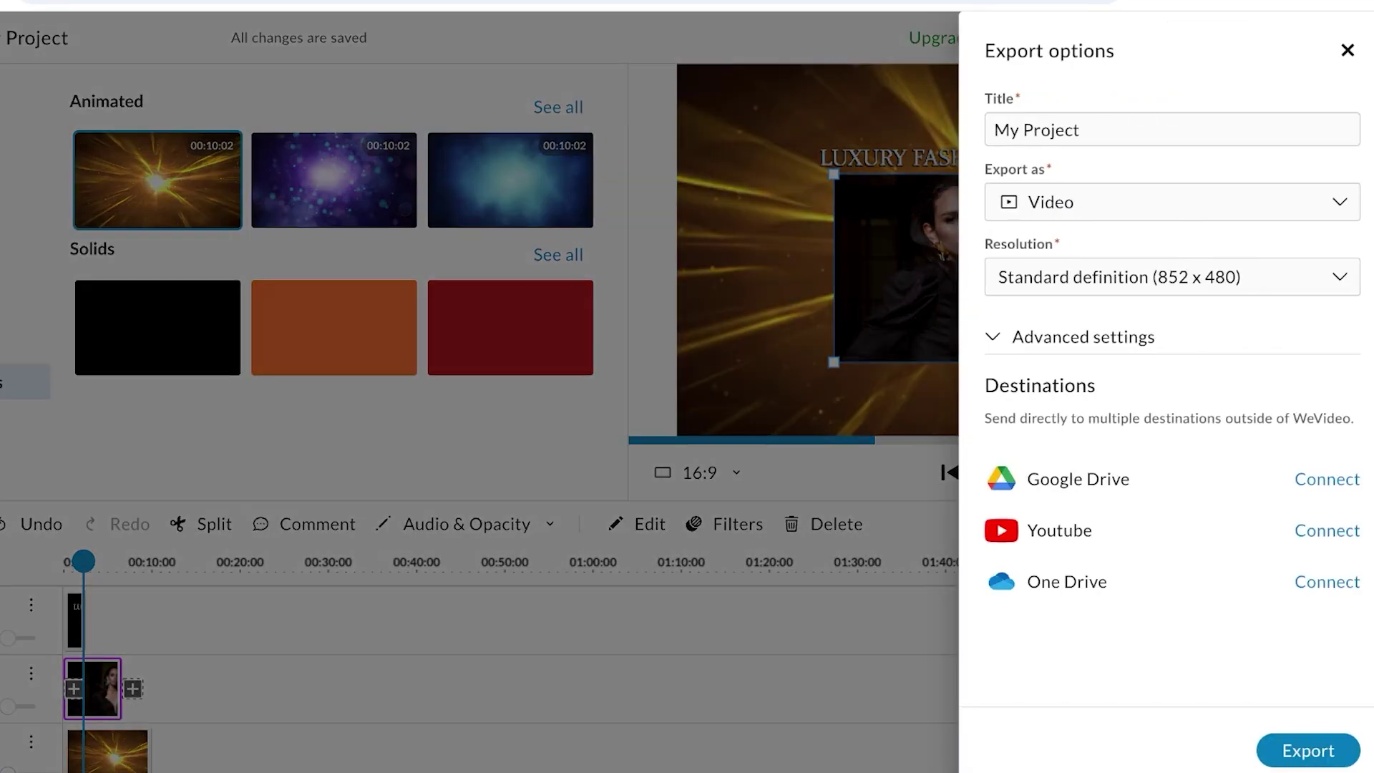
pyautogui.click(1081, 130)
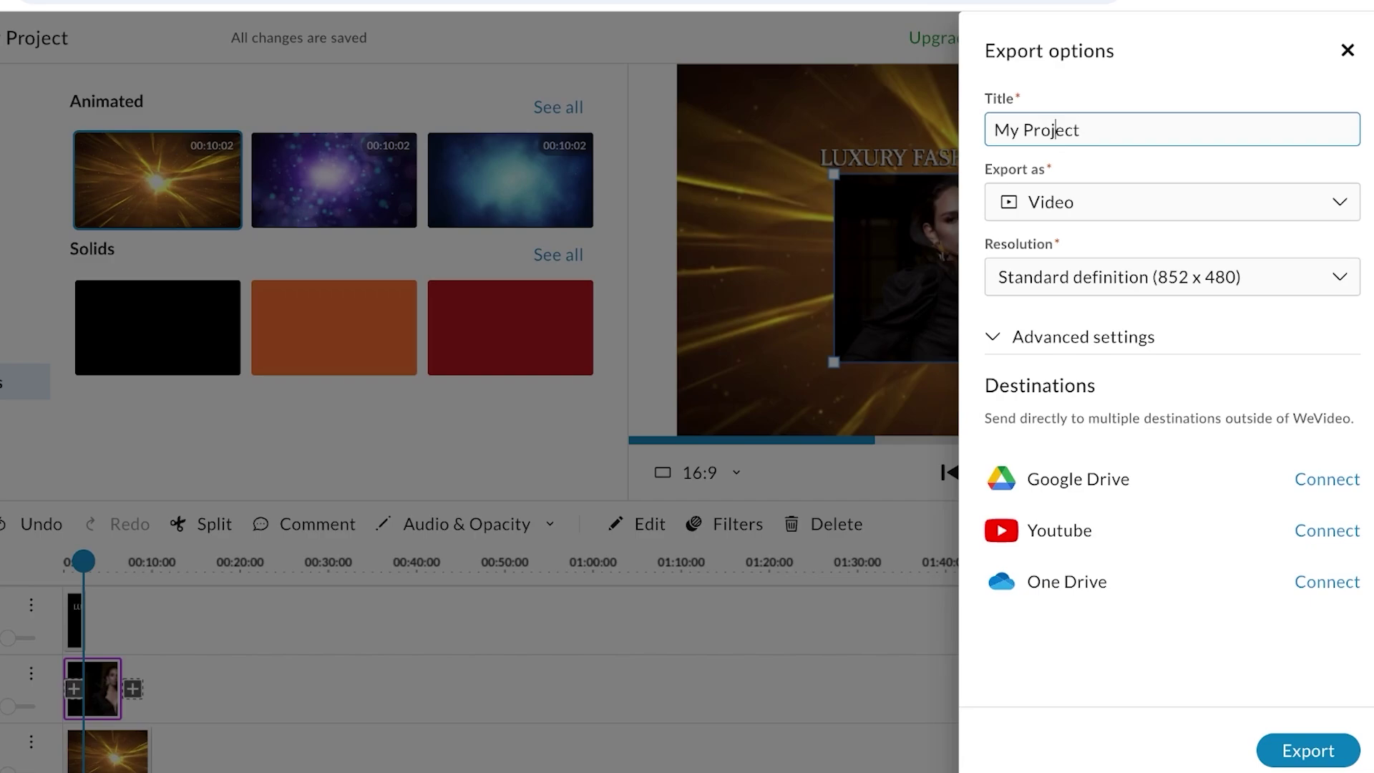
pyautogui.hotkey('ctrl', 'a')
pyautogui.write('sa')
pyautogui.click(1173, 202)
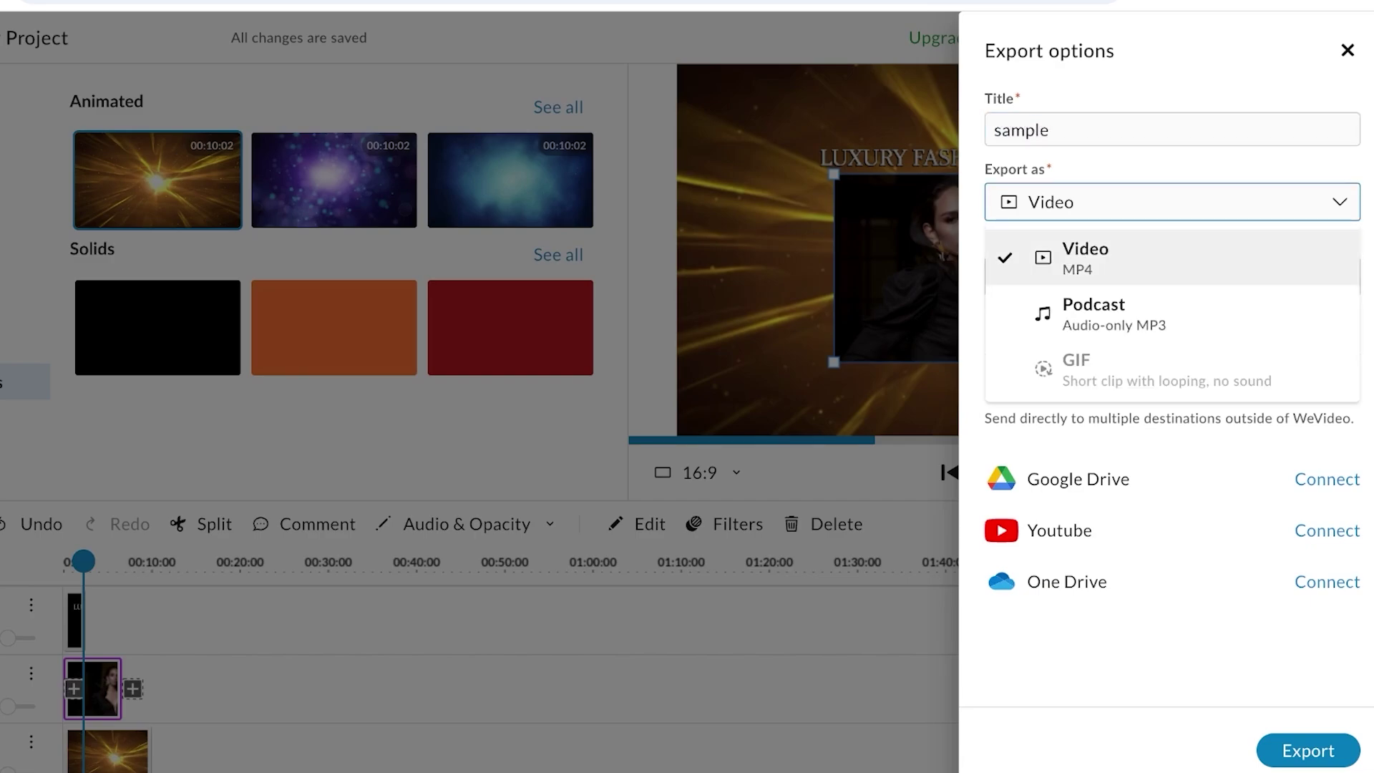
pyautogui.click(1173, 259)
# - Set the export resolution to Standard definition (852 x 480) and start the export
pyautogui.click(1173, 277)
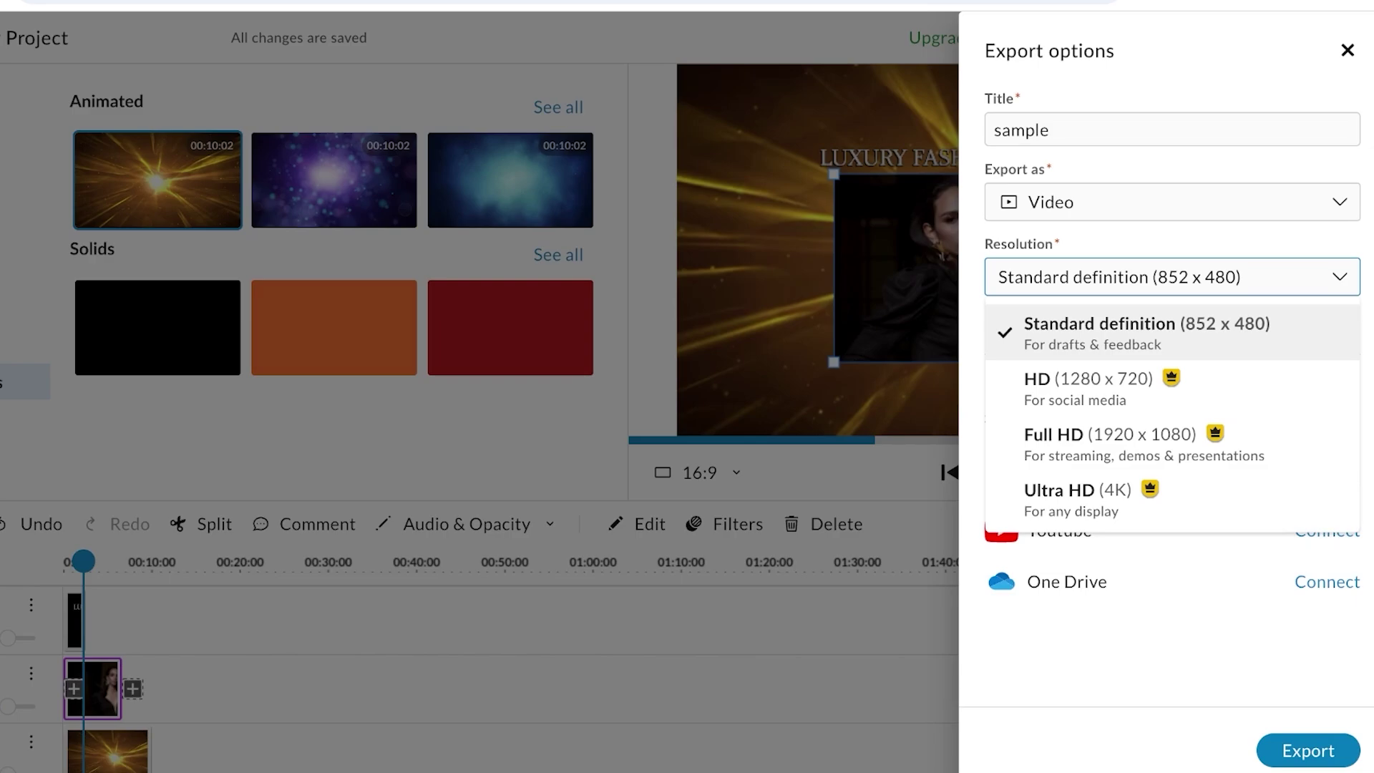
pyautogui.click(1172, 333)
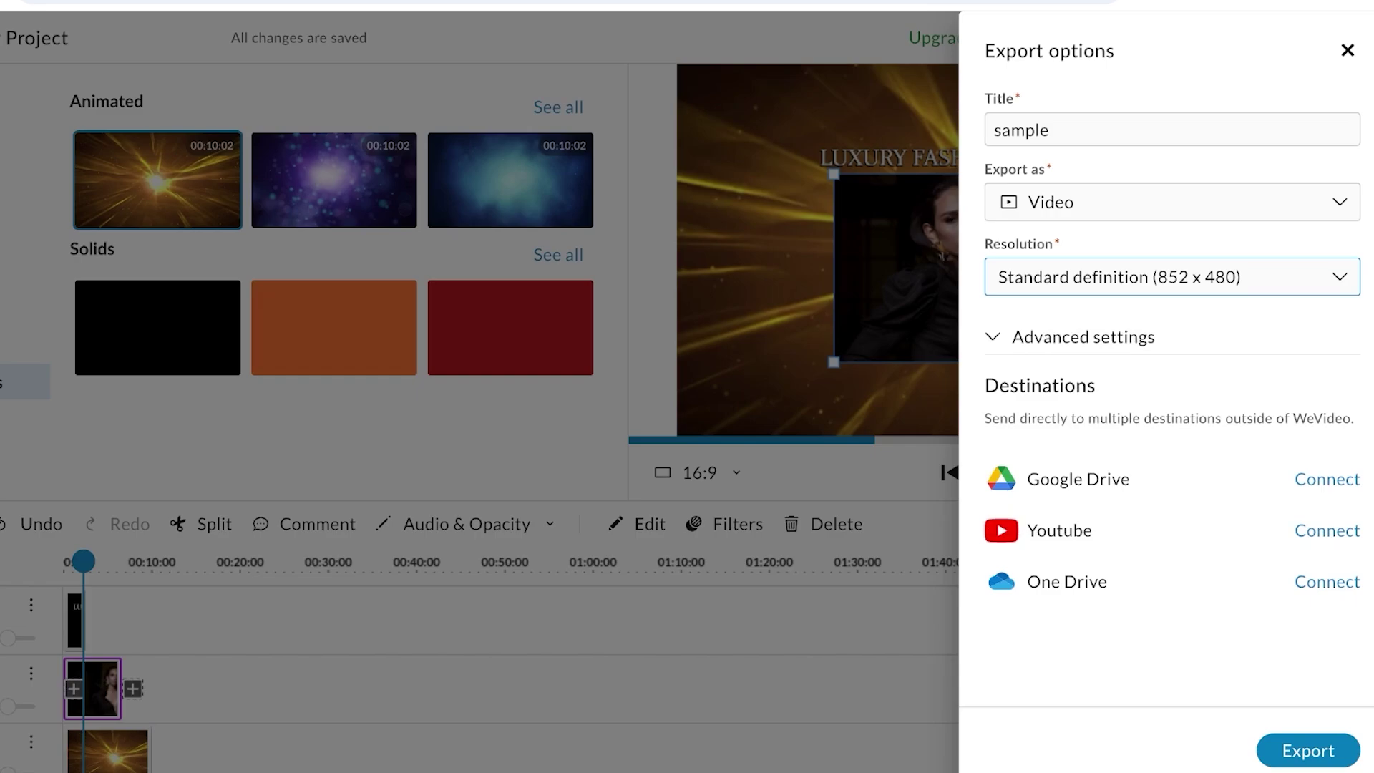
pyautogui.click(1069, 338)
pyautogui.press('Return')
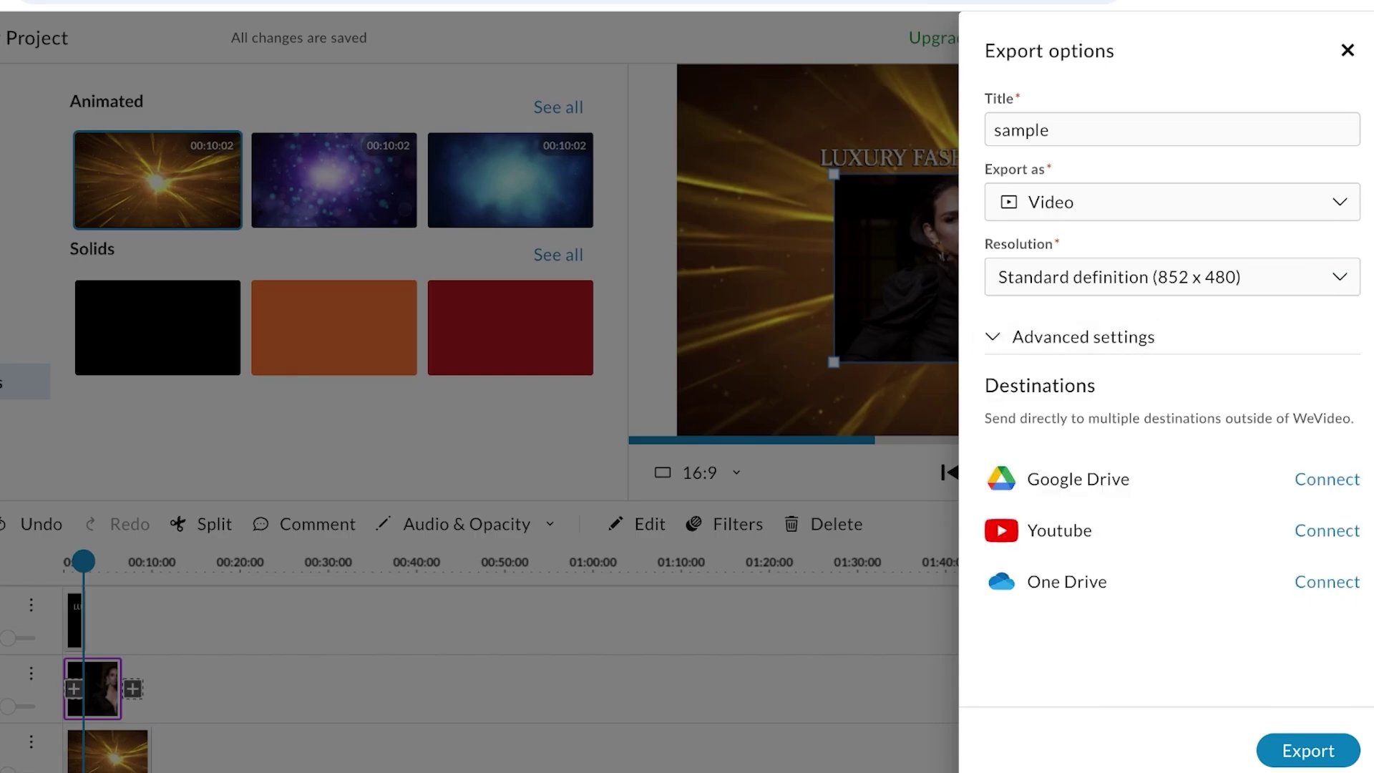
pyautogui.click(1308, 750)
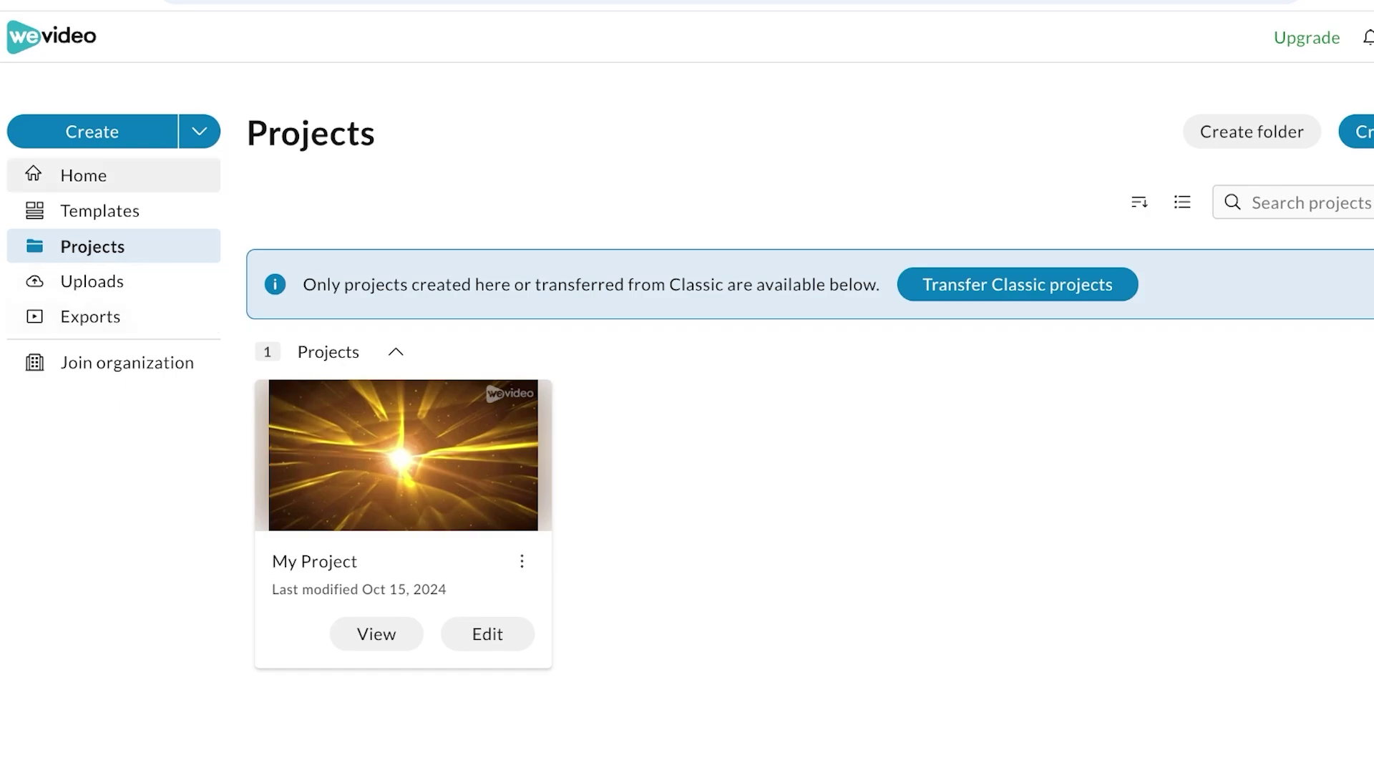
# - Review the creation options on the Projects page and the account settings with the account menu
pyautogui.click(199, 131)
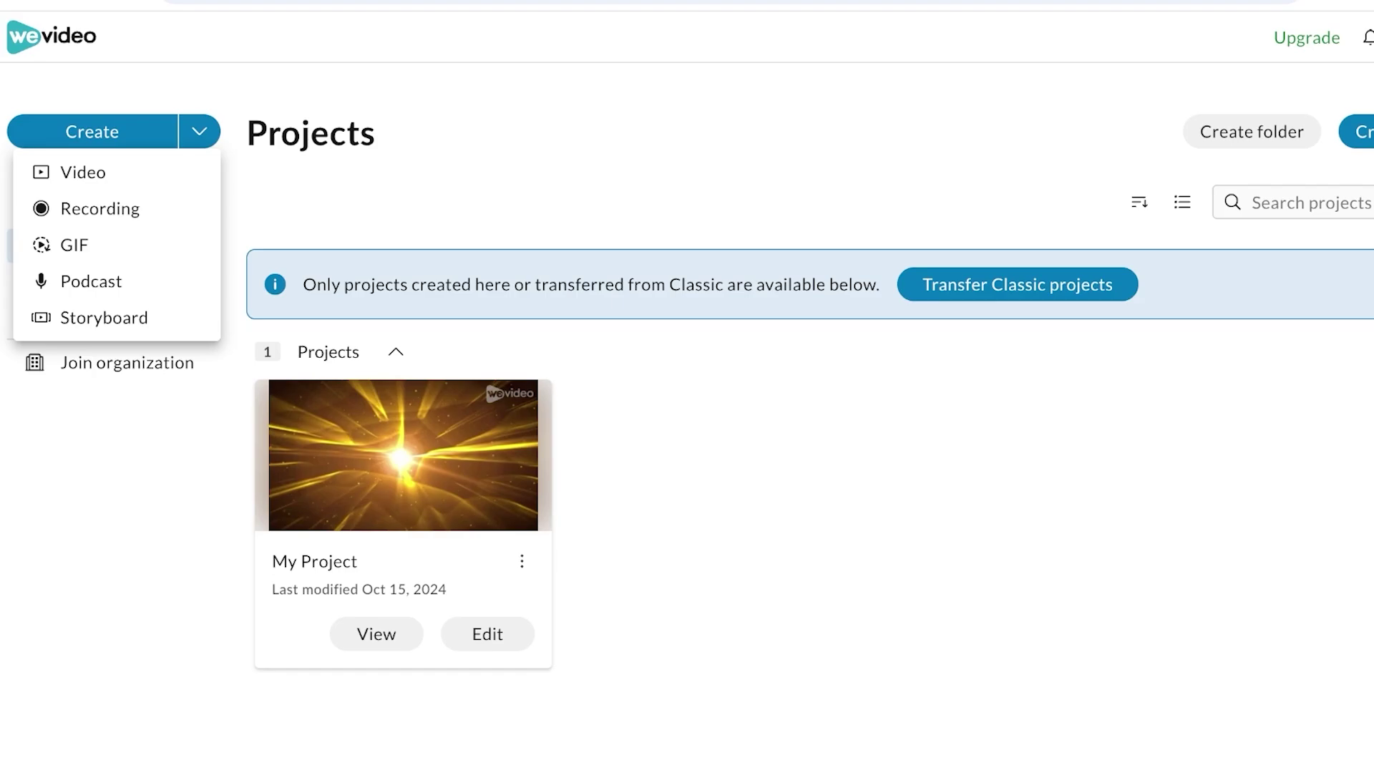
pyautogui.press('Escape')
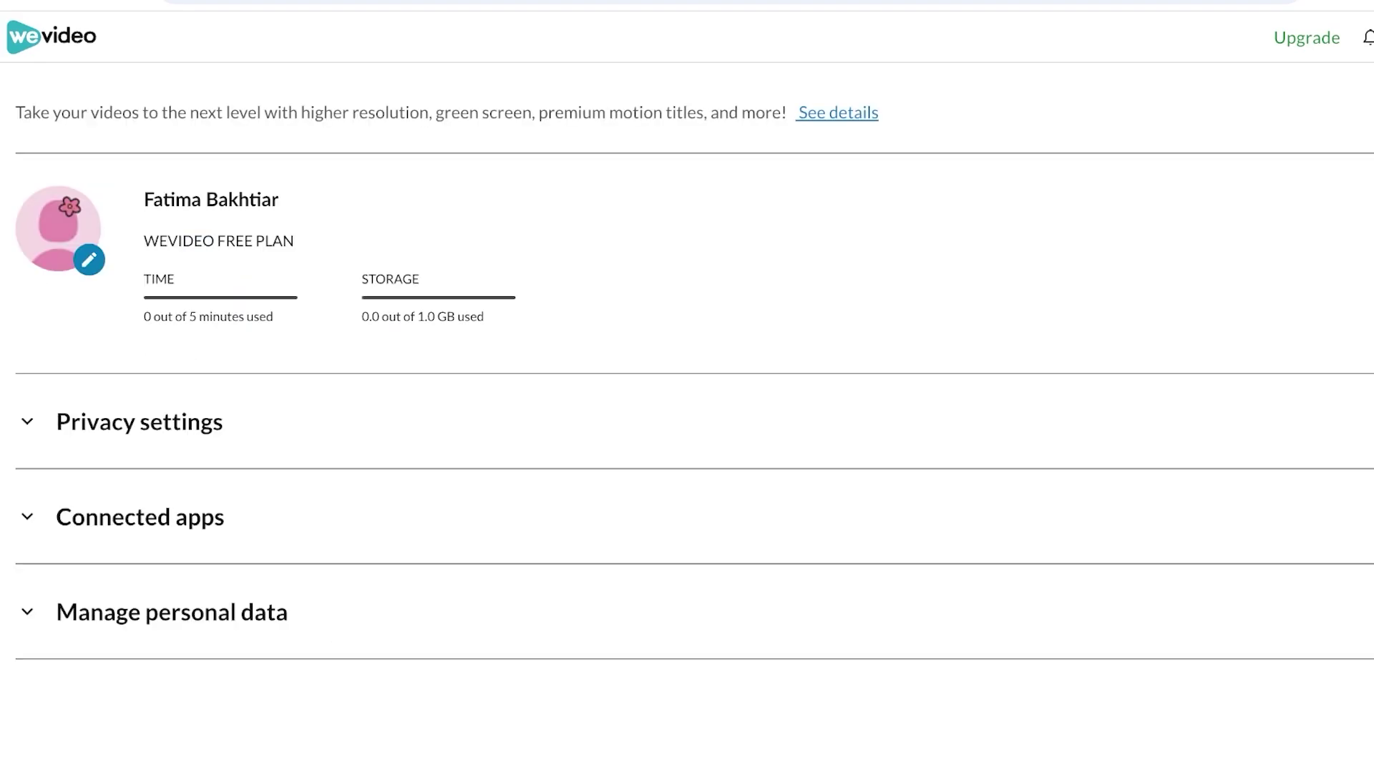
pyautogui.click(1351, 37)
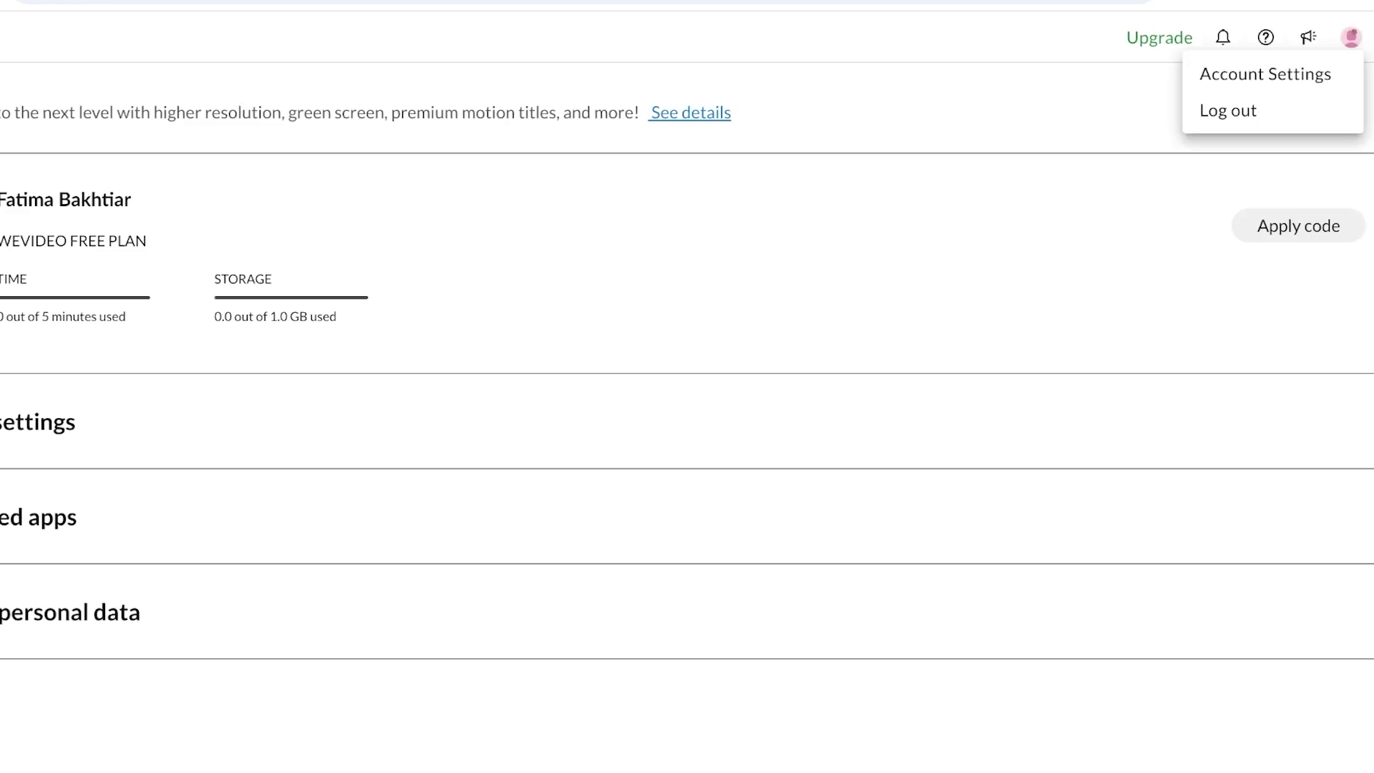
pyautogui.press('Escape')
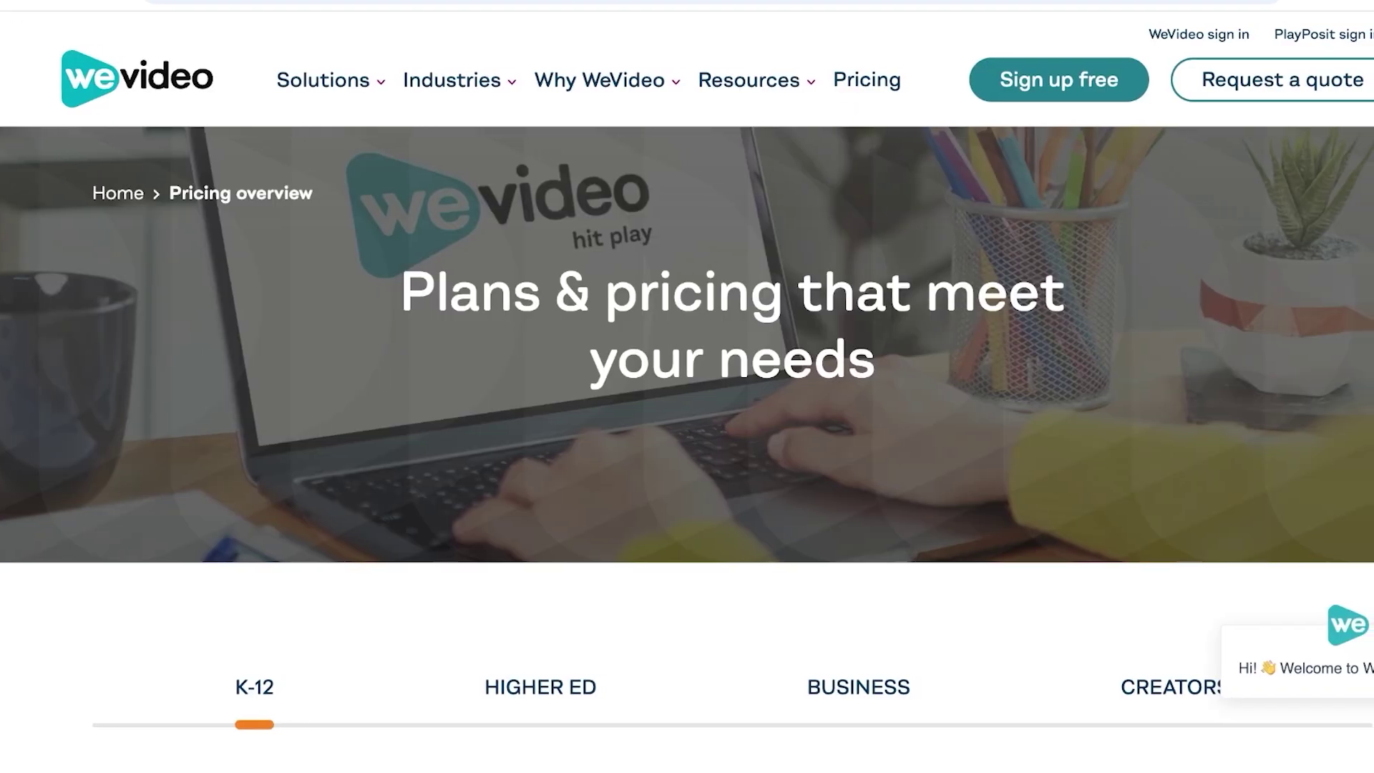
# - Examine the K-12 and Higher Ed categories on WeVideo's pricing overview page
pyautogui.scroll(-6, 687, 429)
pyautogui.scroll(6, 687, 430)
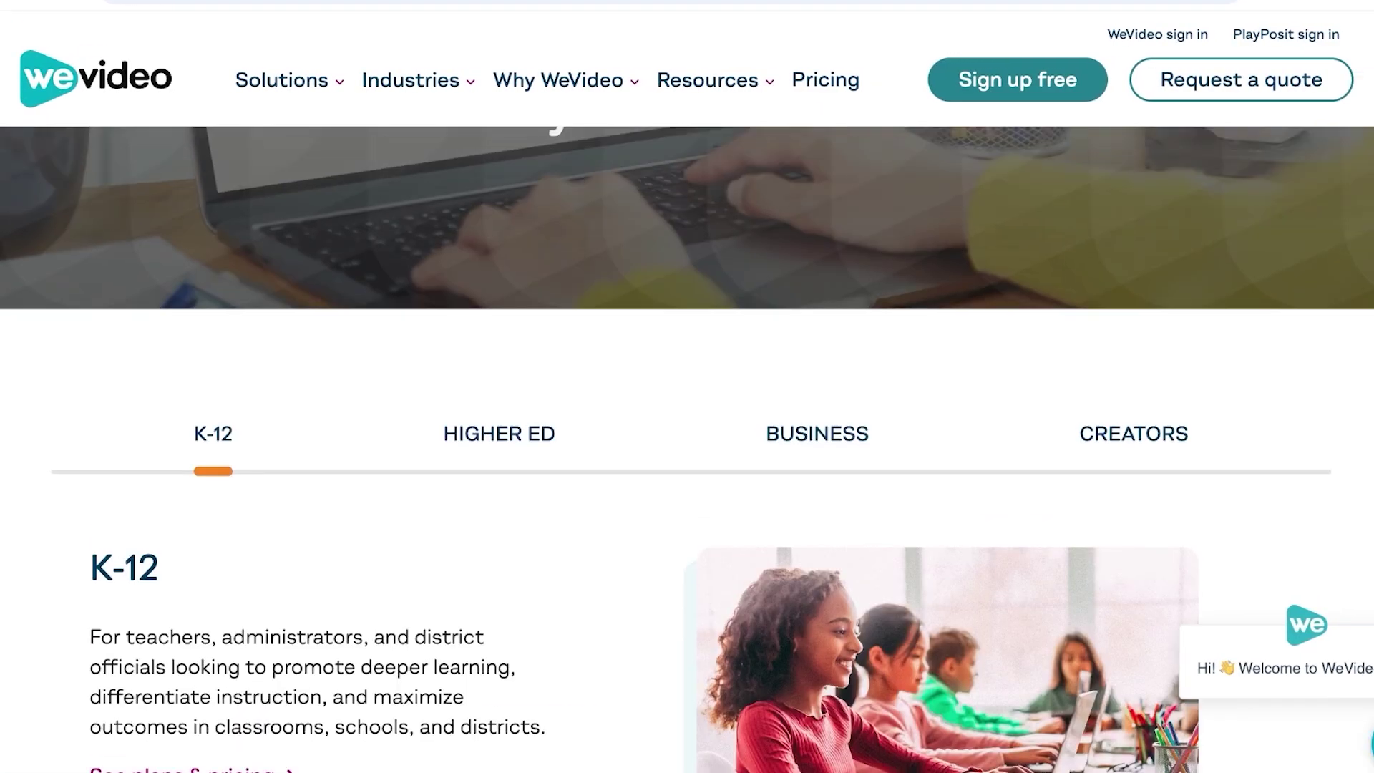
pyautogui.scroll(-1, 687, 429)
pyautogui.scroll(-3, 500, 377)
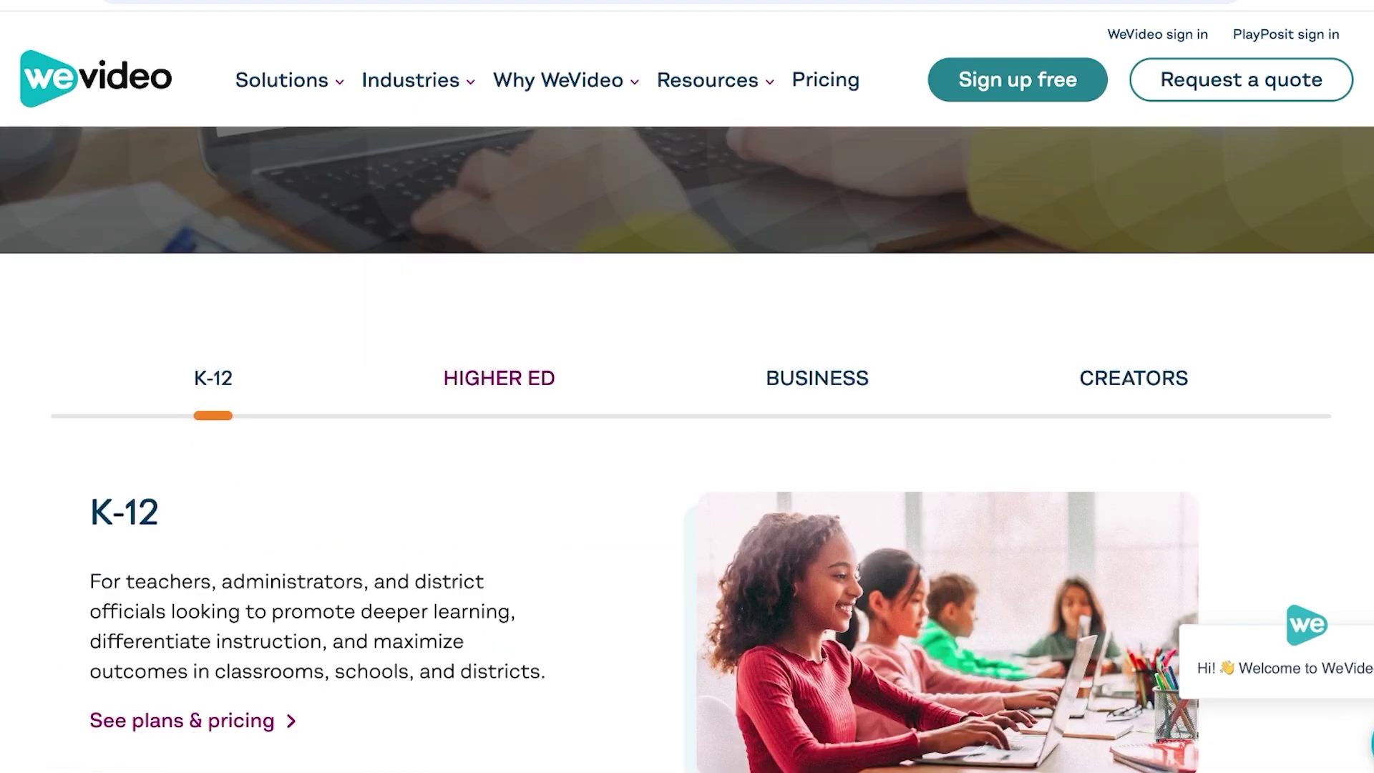
pyautogui.click(500, 377)
pyautogui.scroll(-3, 499, 377)
pyautogui.scroll(3, 687, 430)
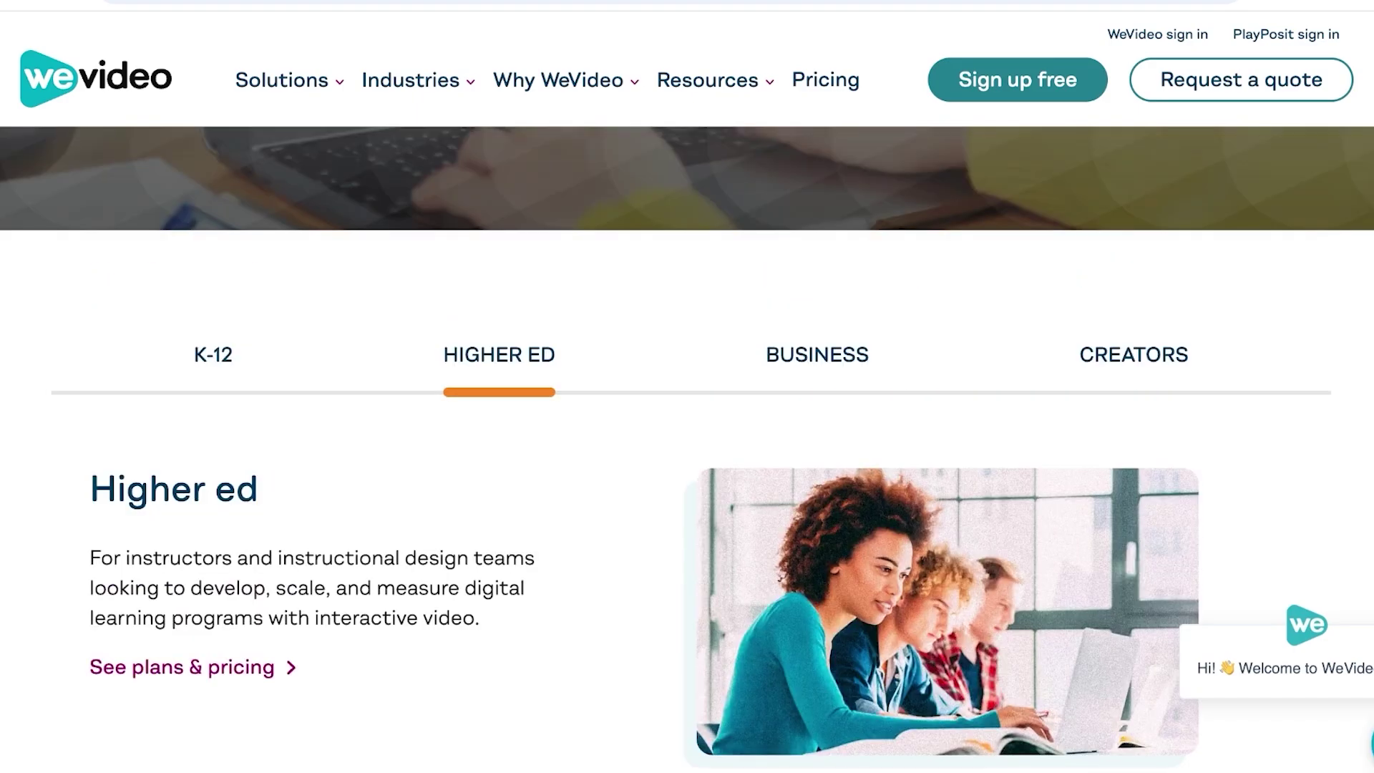
# - Open the plans and pricing for Creators and compare the annual plans from Power to Enterprise
pyautogui.click(1133, 355)
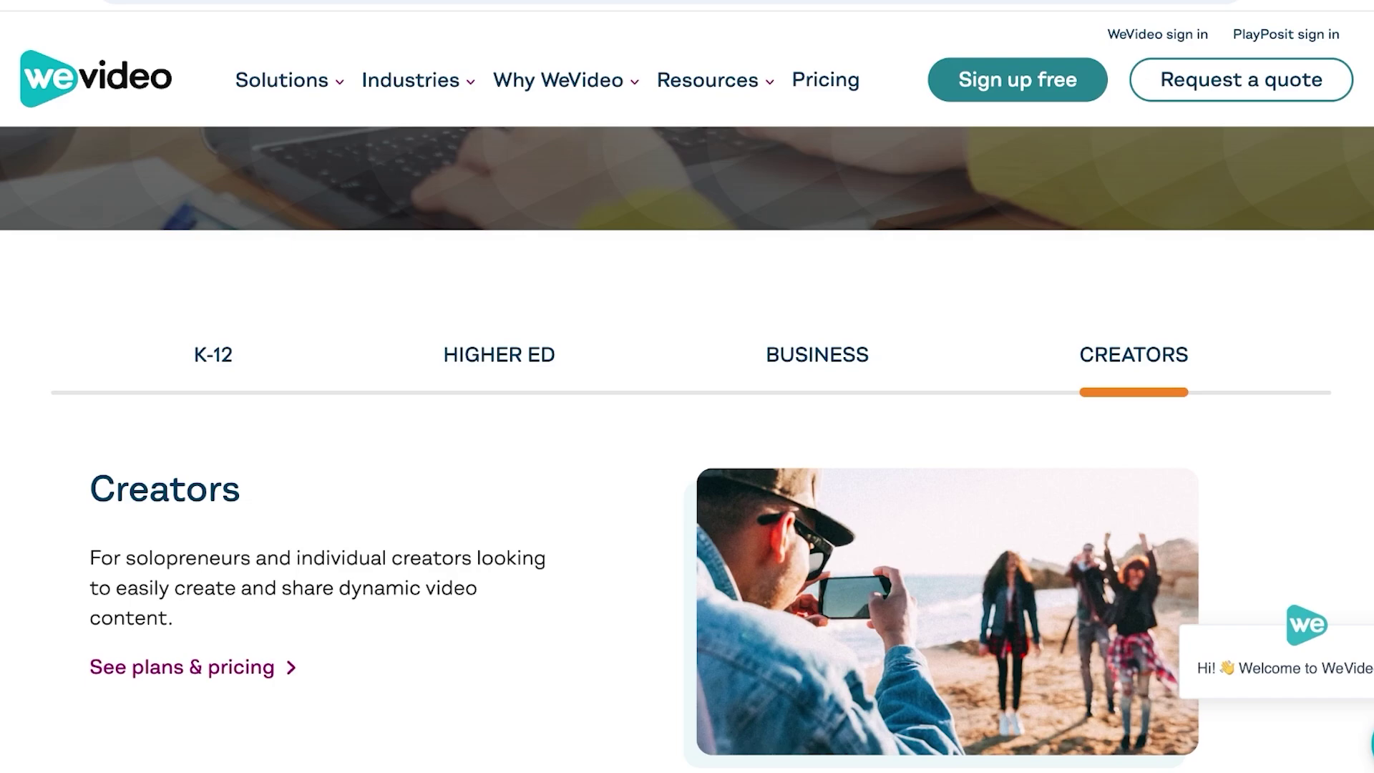
pyautogui.click(183, 667)
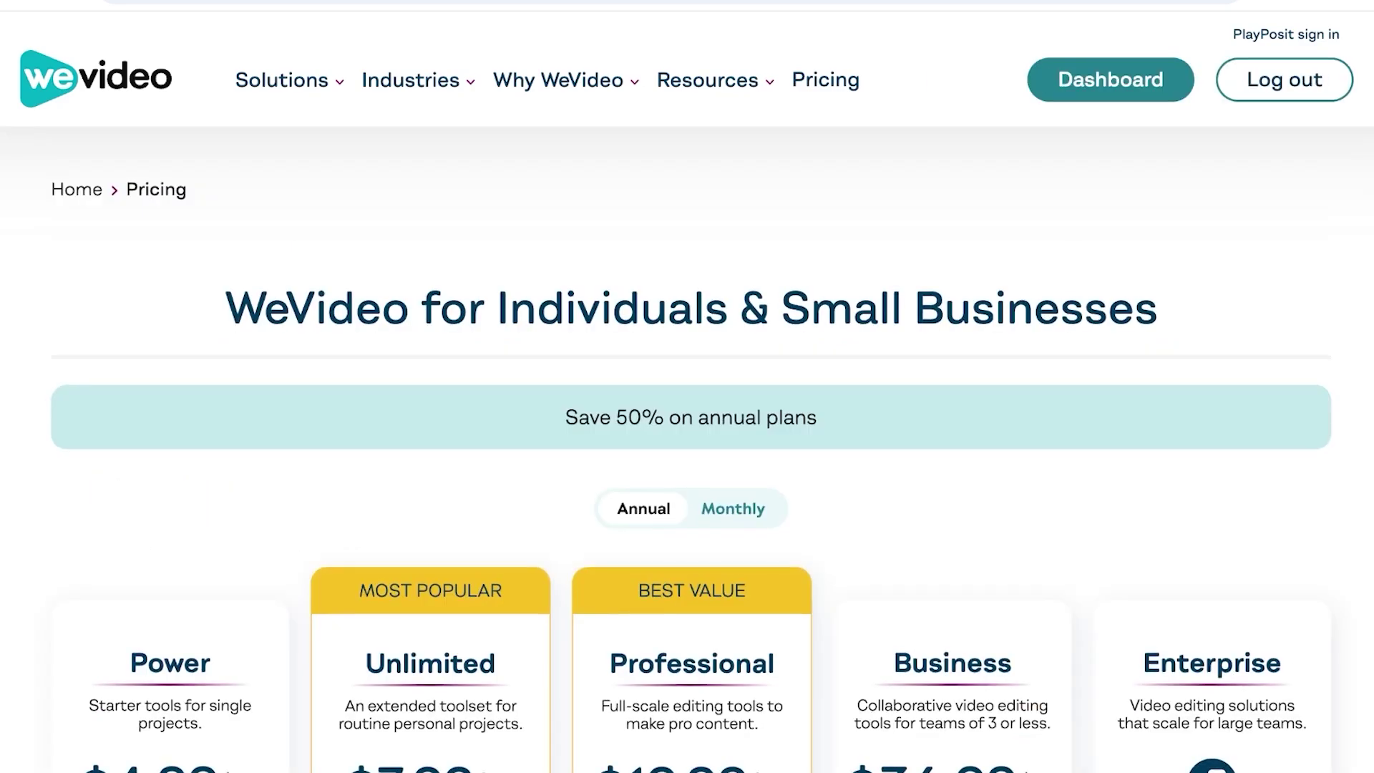
pyautogui.scroll(-4, 687, 444)
pyautogui.scroll(-1, 687, 443)
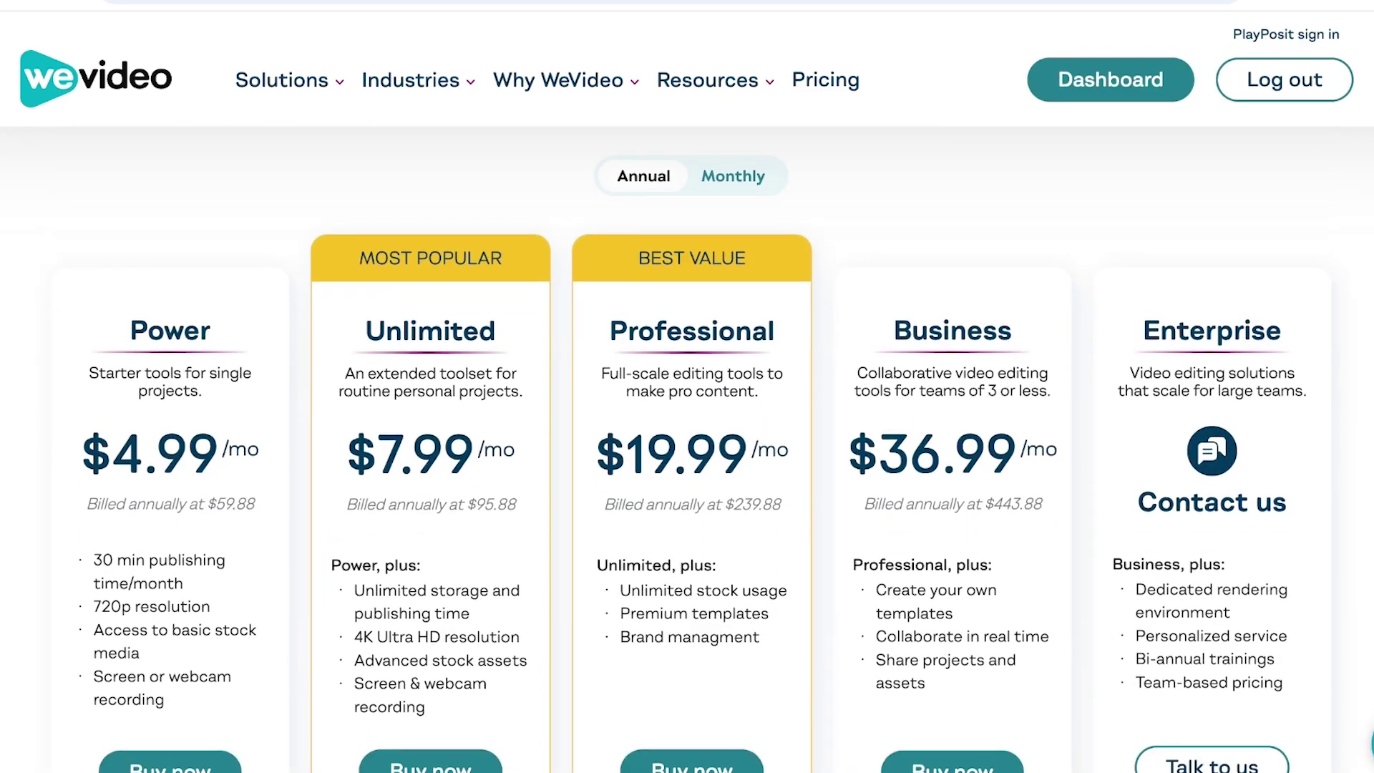